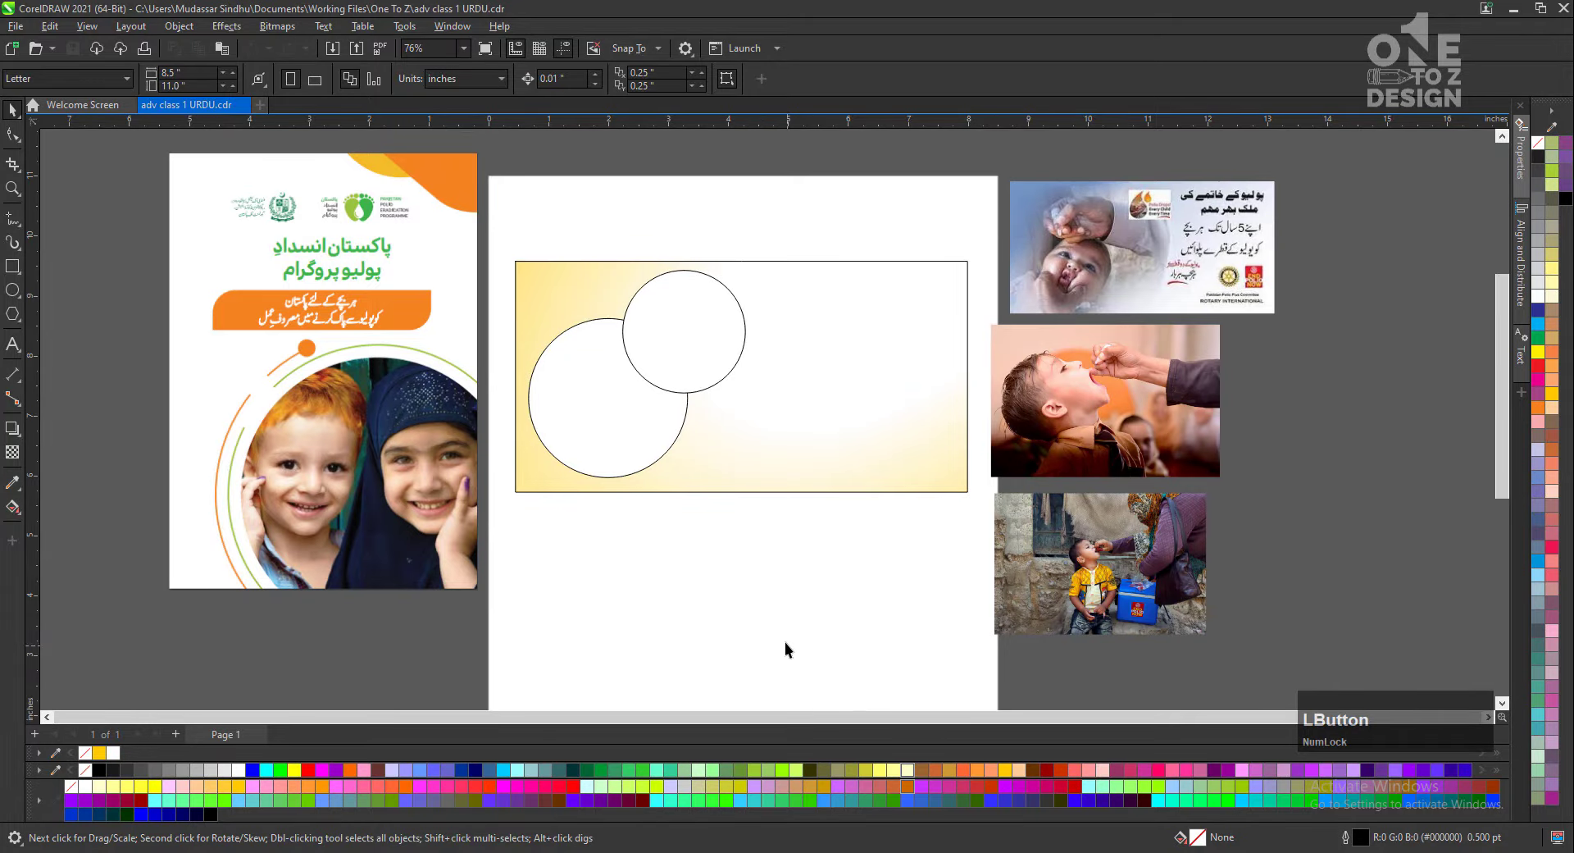
Paste the copied Urdu text group into the document and scale it down to about 22.84 inches wide.
right_click(783, 642)
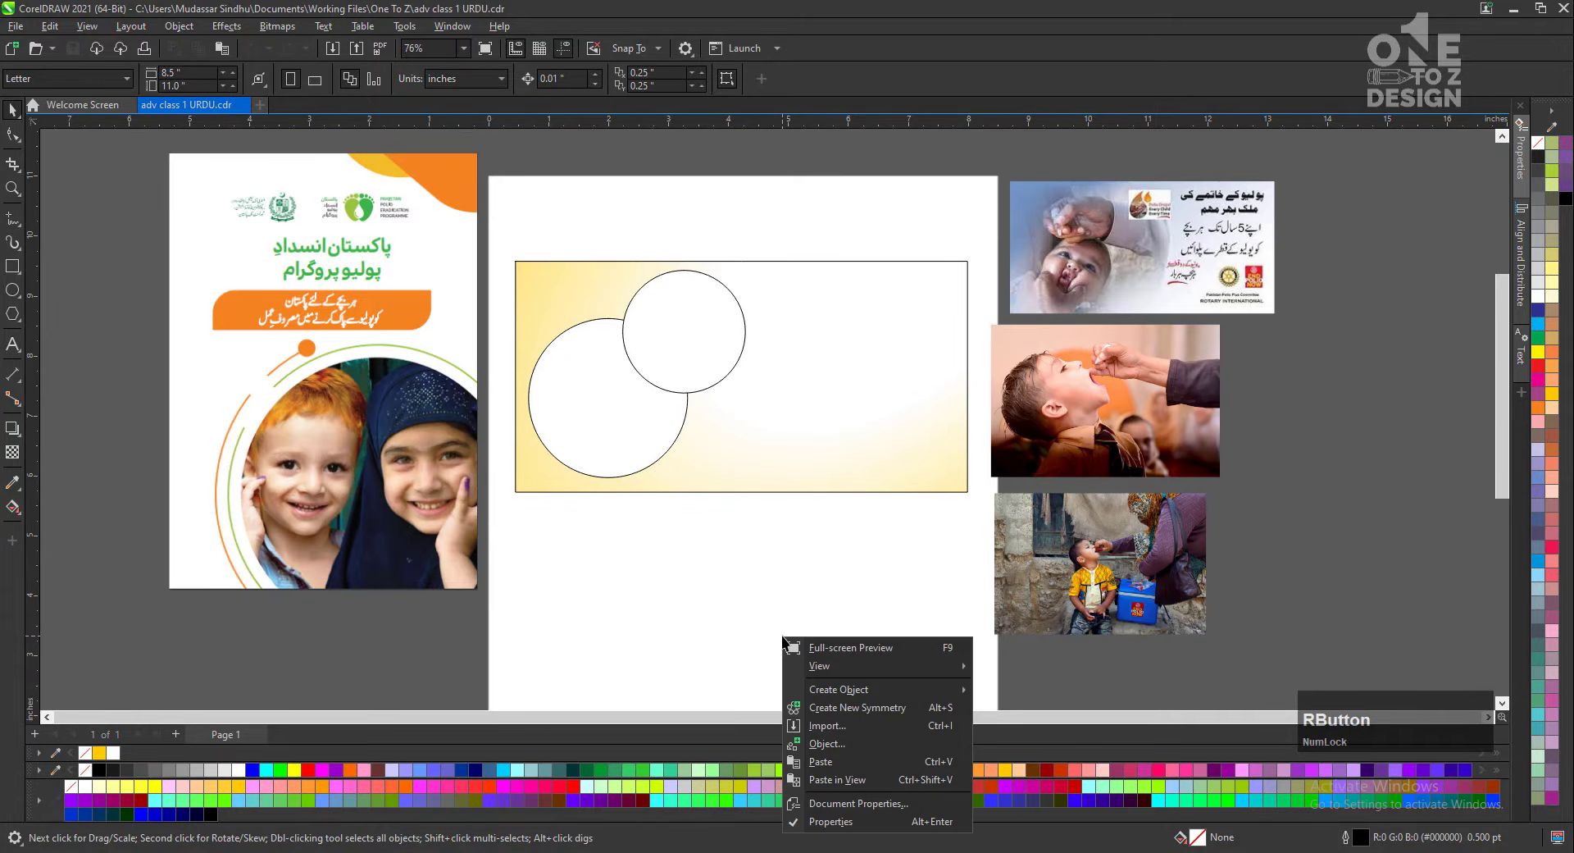
left_click(831, 762)
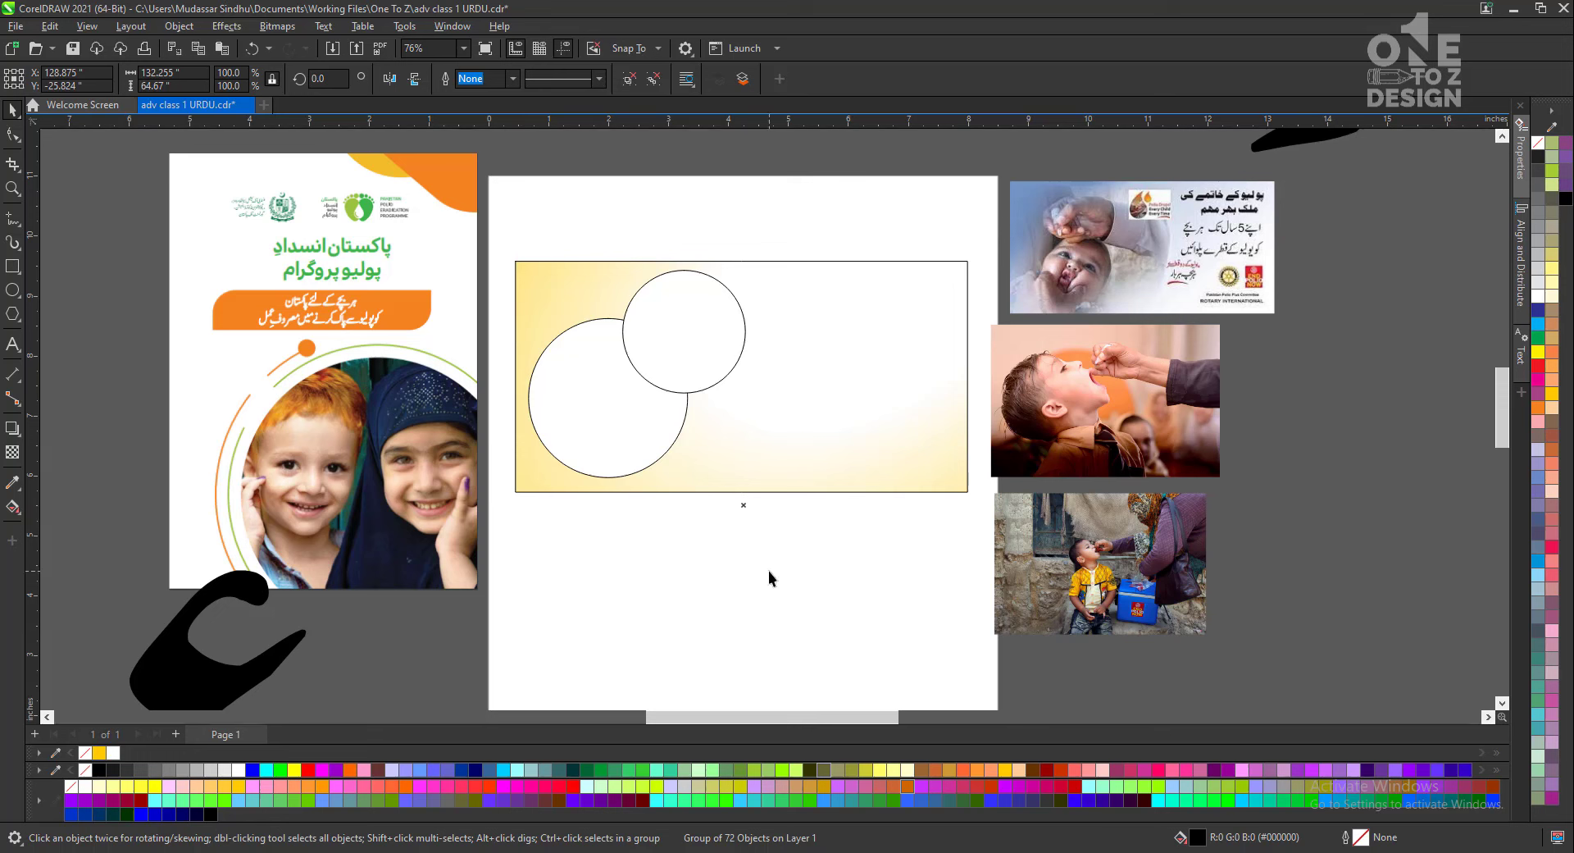
key("F4")
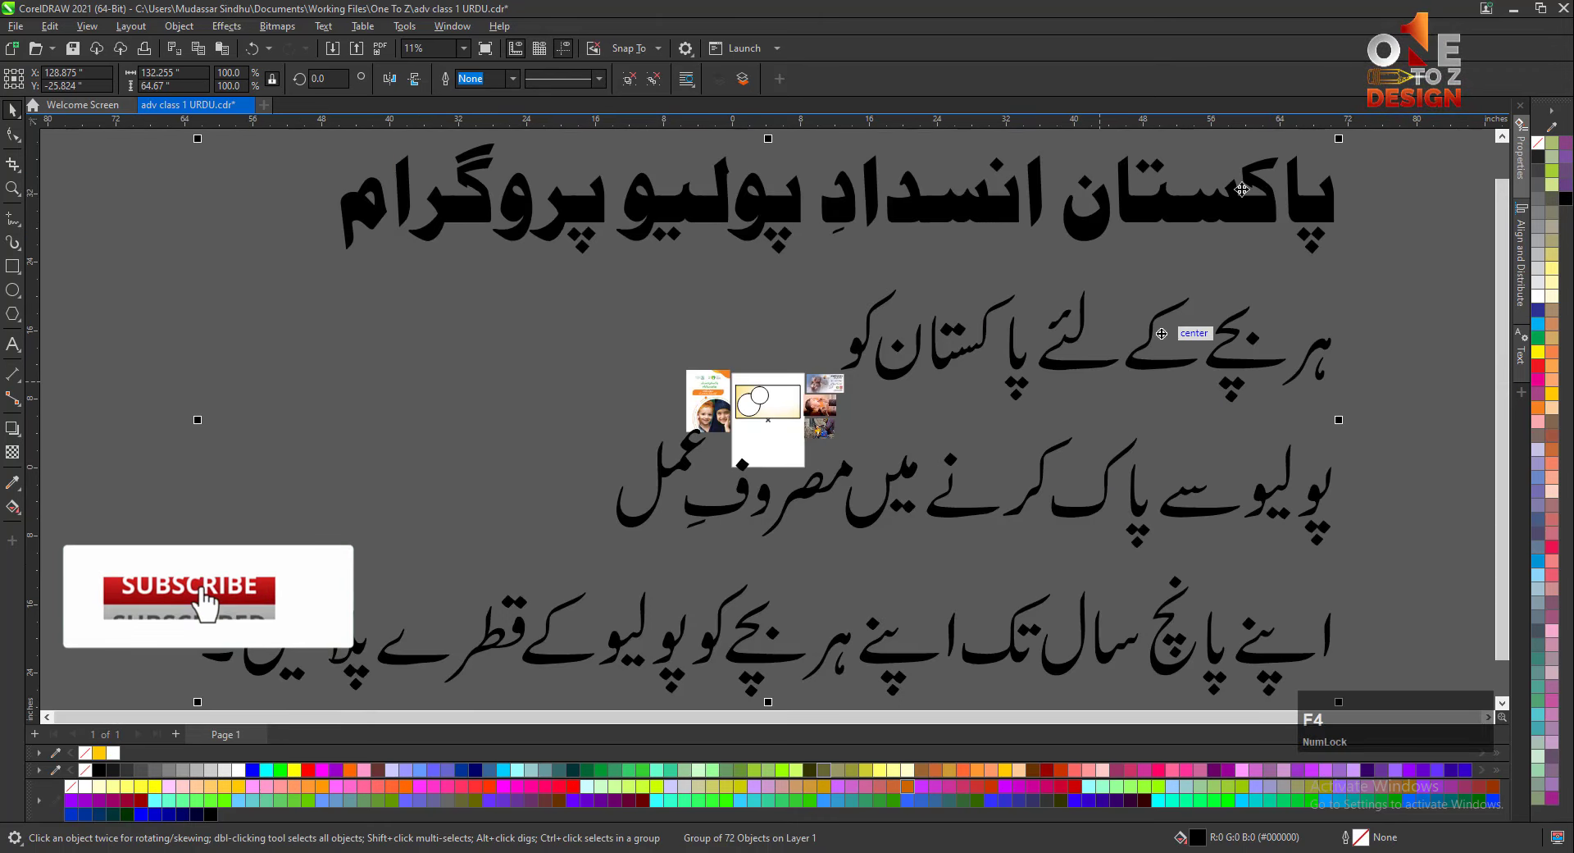
left_click_drag(1339, 139, 721, 453)
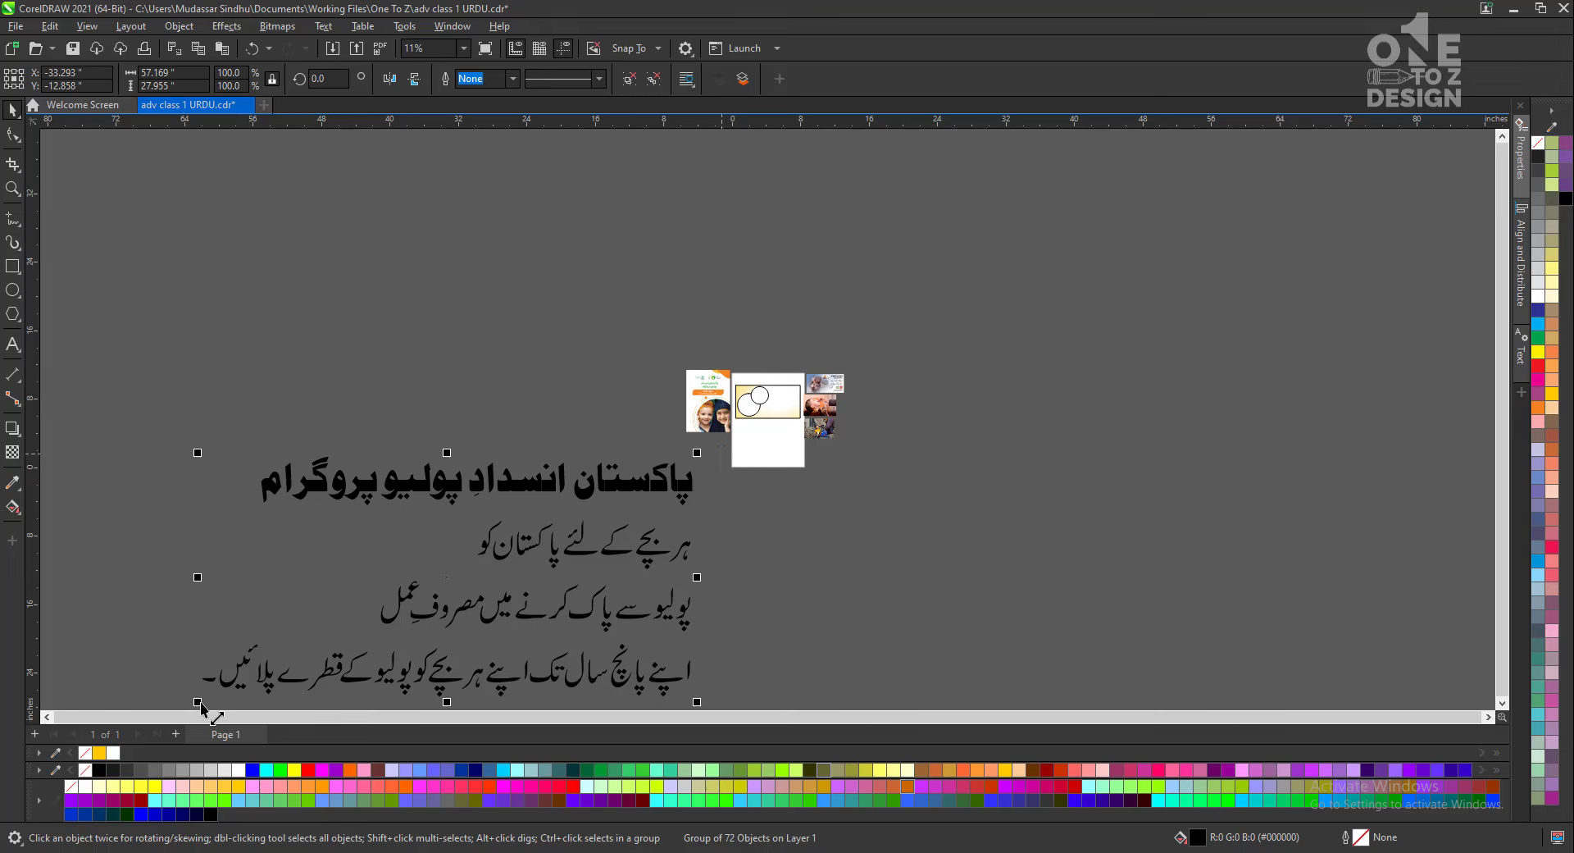
left_click_drag(201, 707, 496, 607)
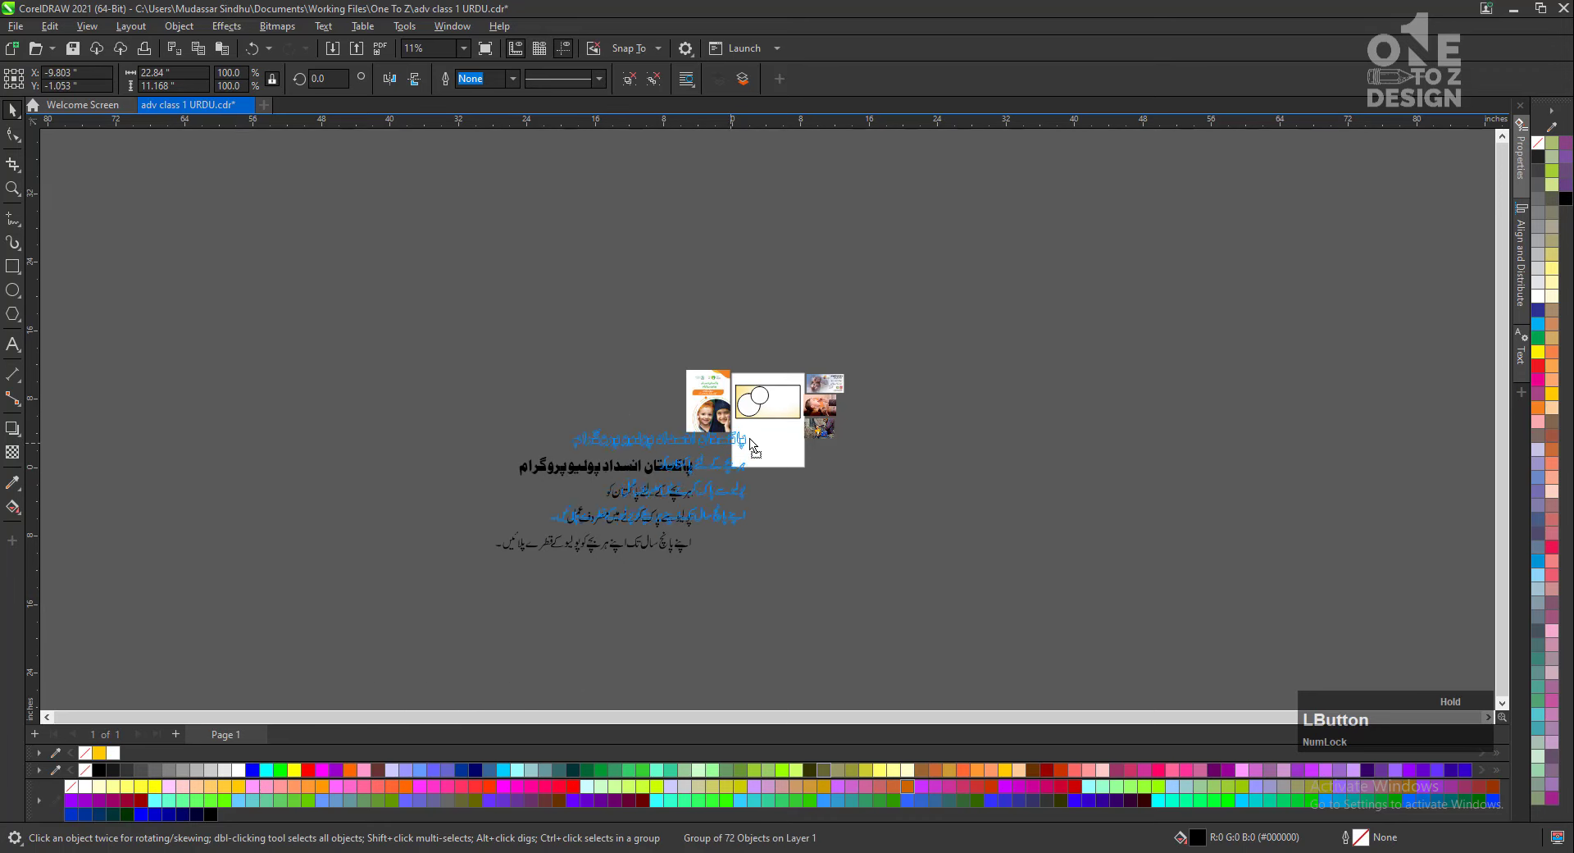
Save the document and scale the Urdu text down to about 6.2 inches wide, placed just below the yellow banner.
key("ctrl+s")
key("shift+F2")
left_click_drag(306, 702, 856, 488)
key("F2")
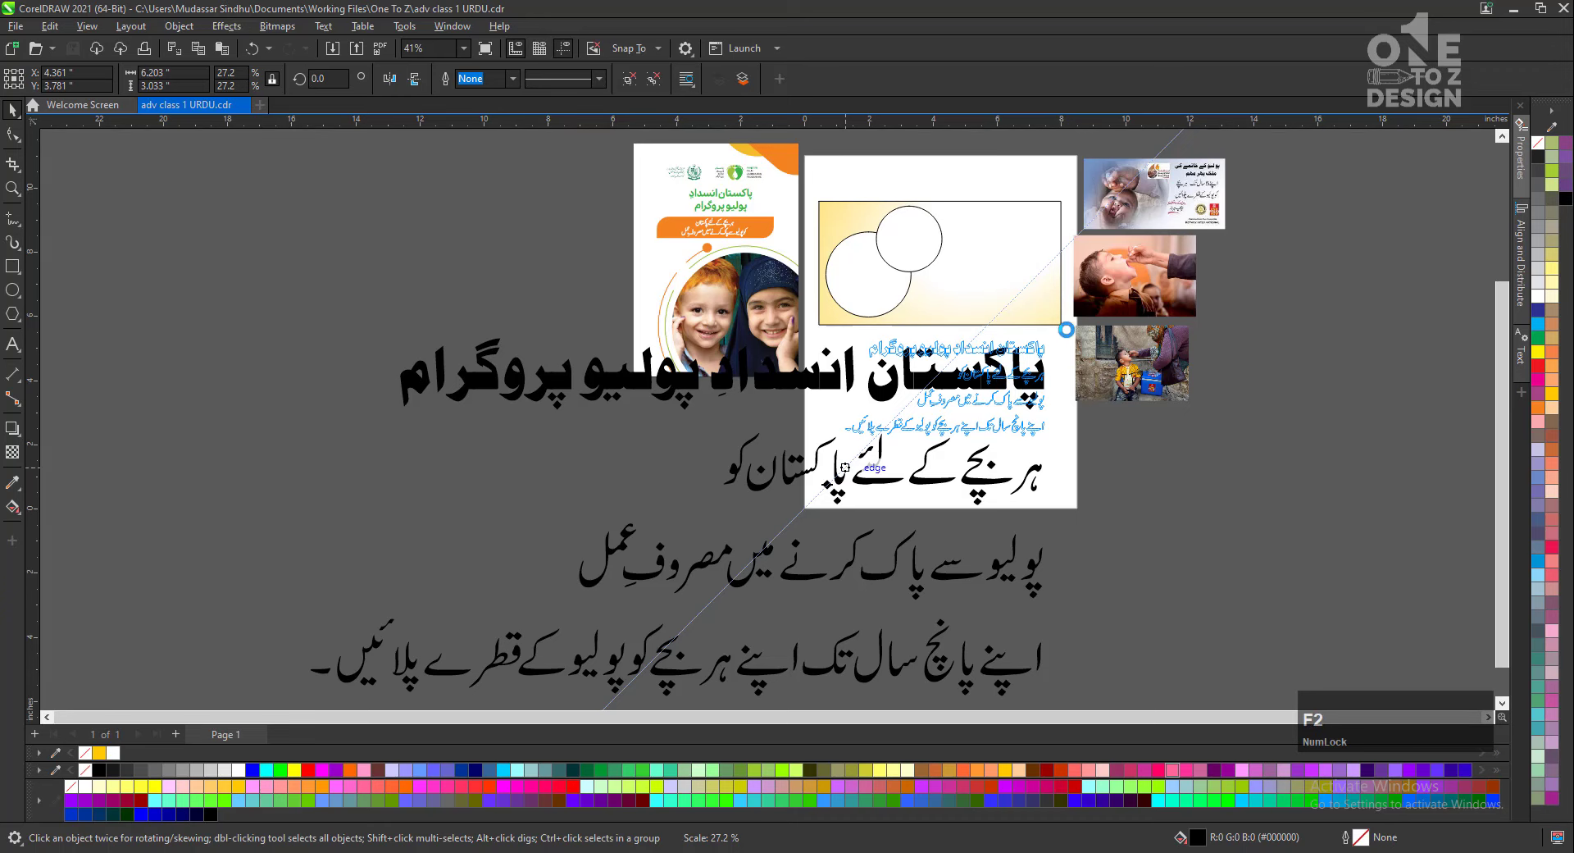
left_click_drag(1066, 328, 999, 382)
left_click_drag(847, 441, 833, 441)
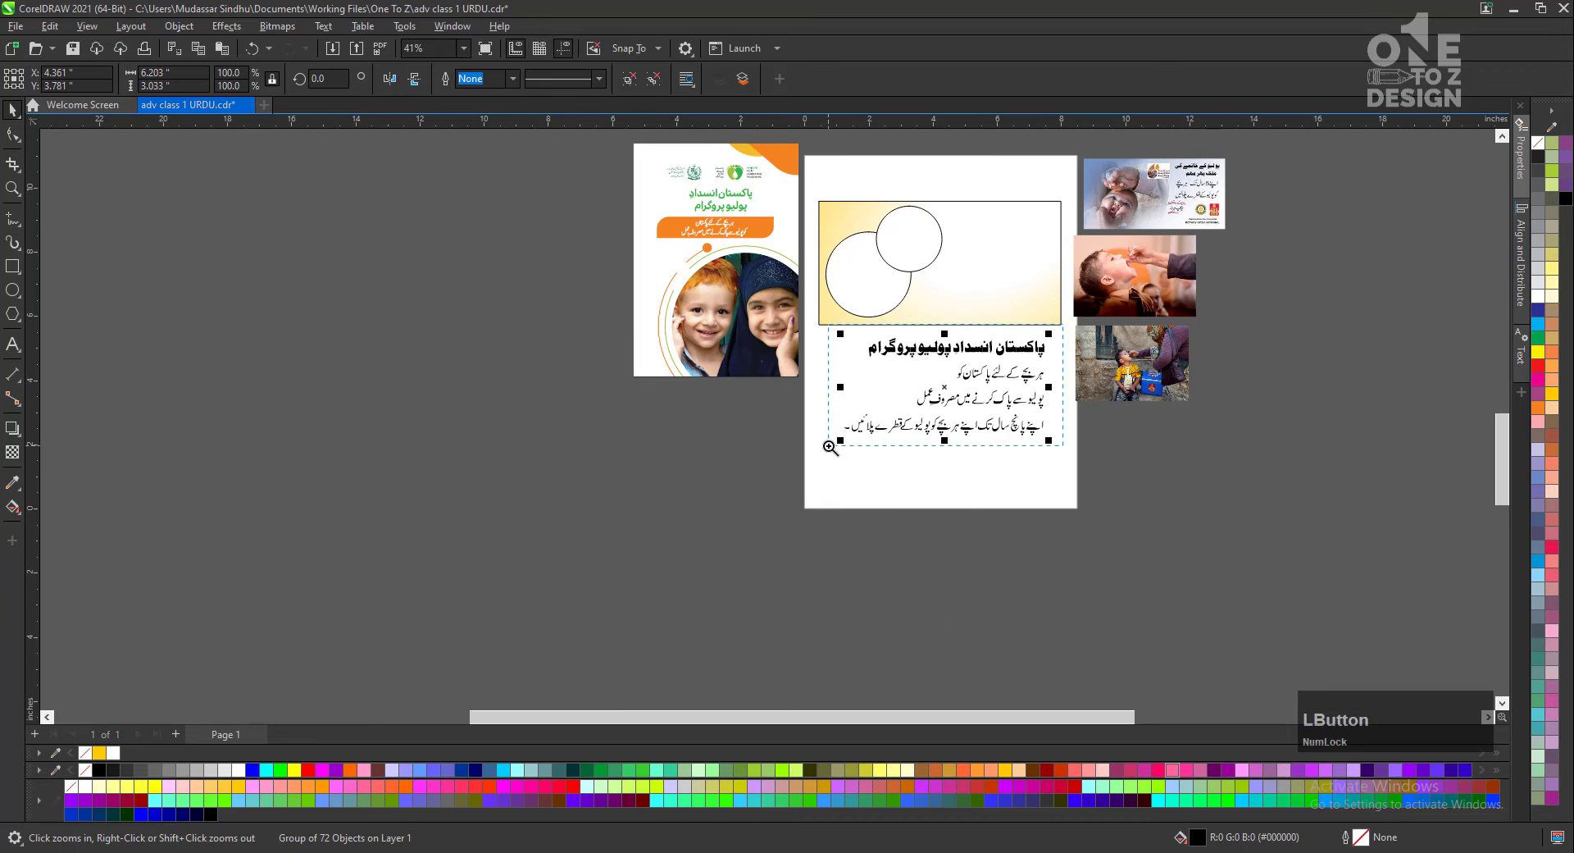
Ungroup the pasted Urdu text and regroup each of its four lines as a separate group.
left_click(956, 265)
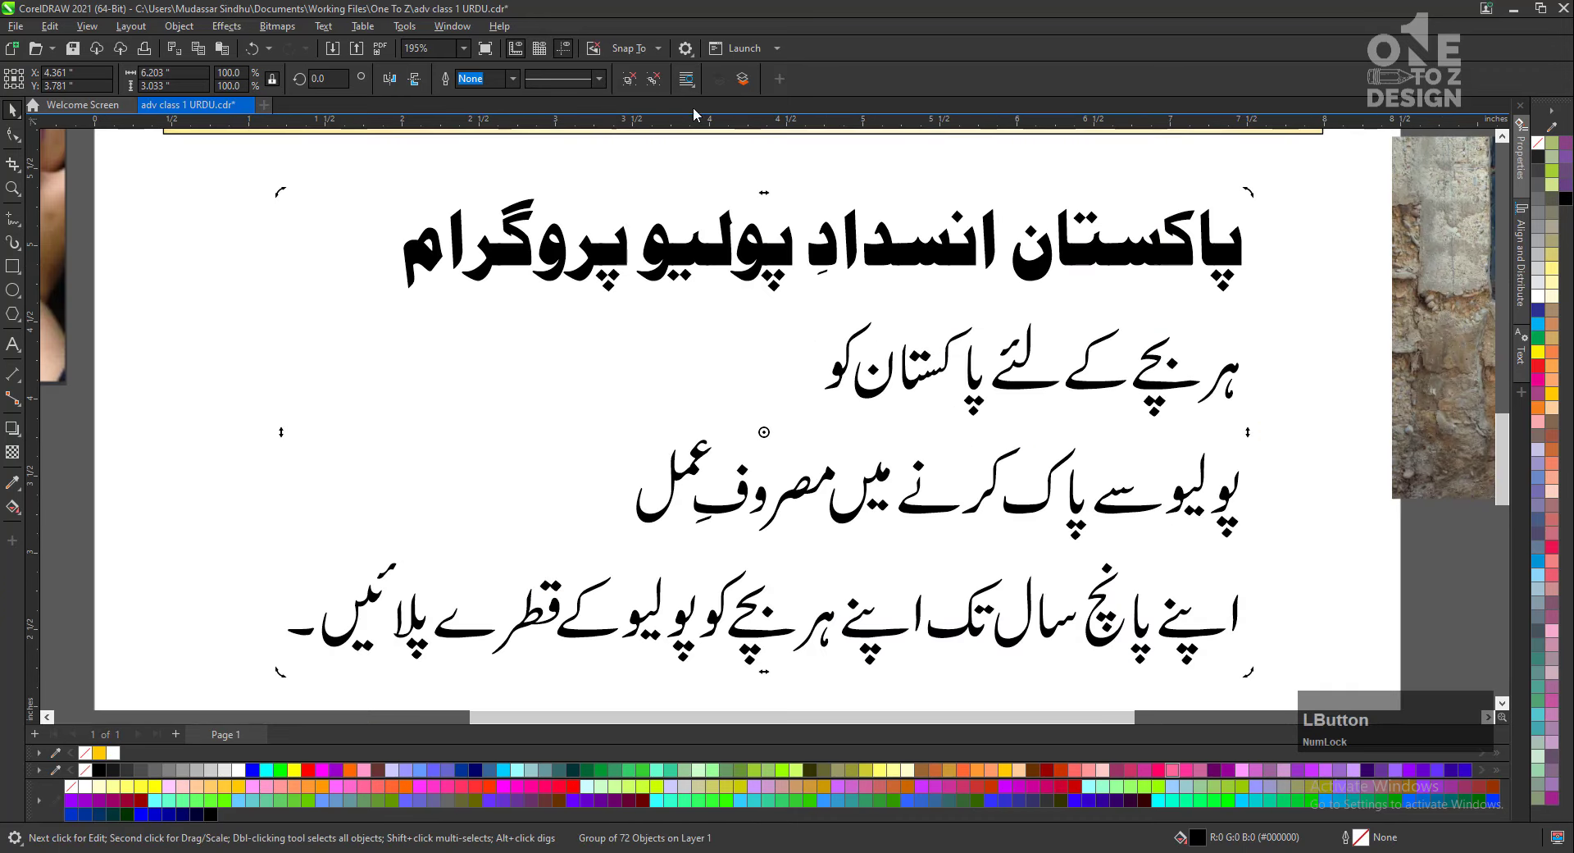
left_click(1205, 184)
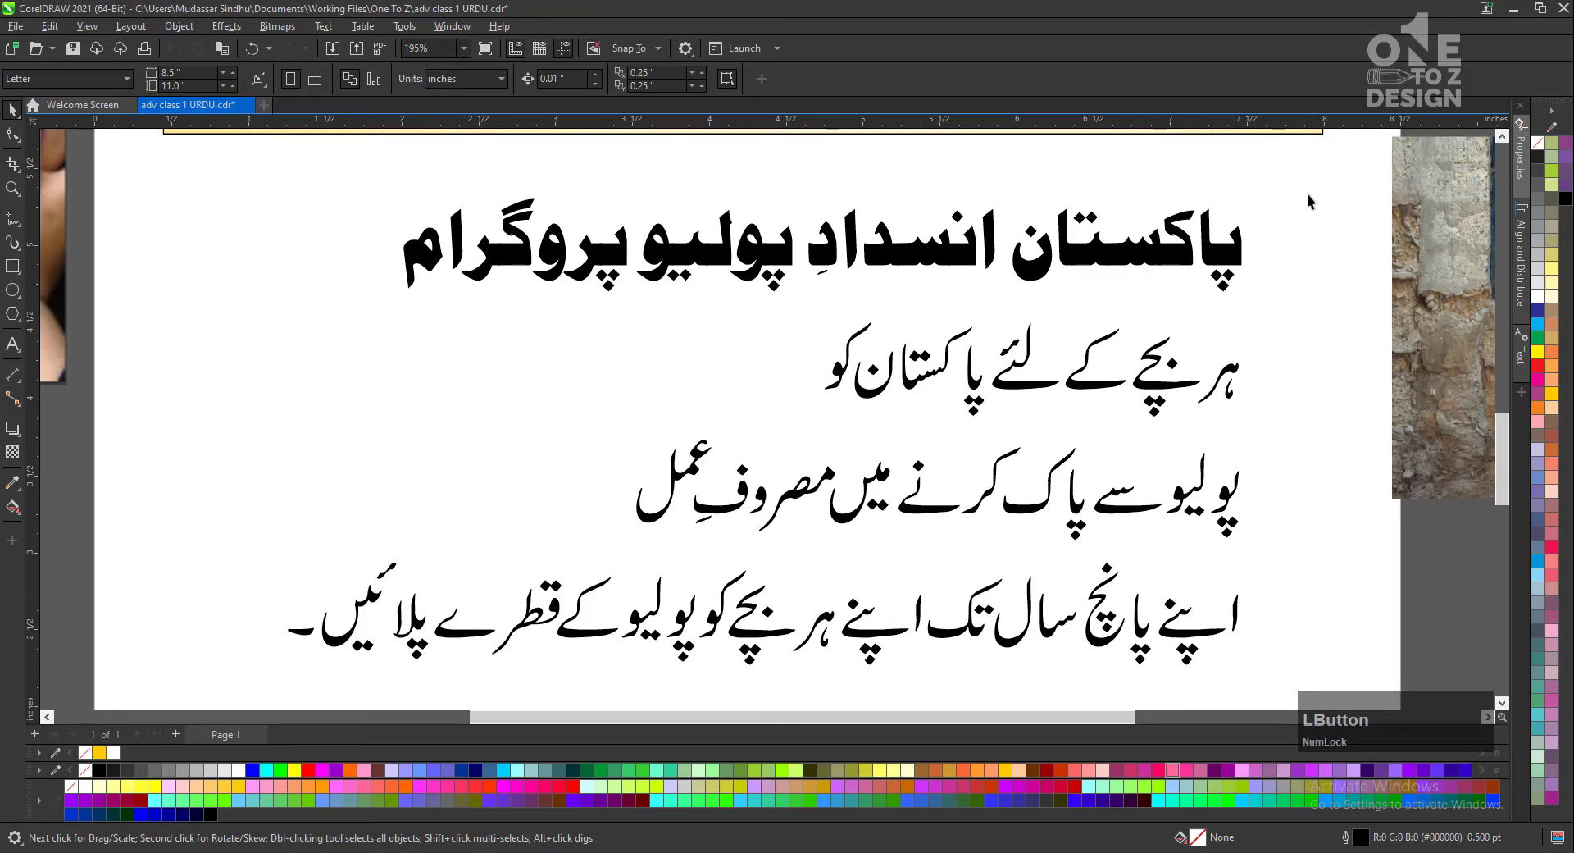
left_click_drag(1301, 169, 508, 285)
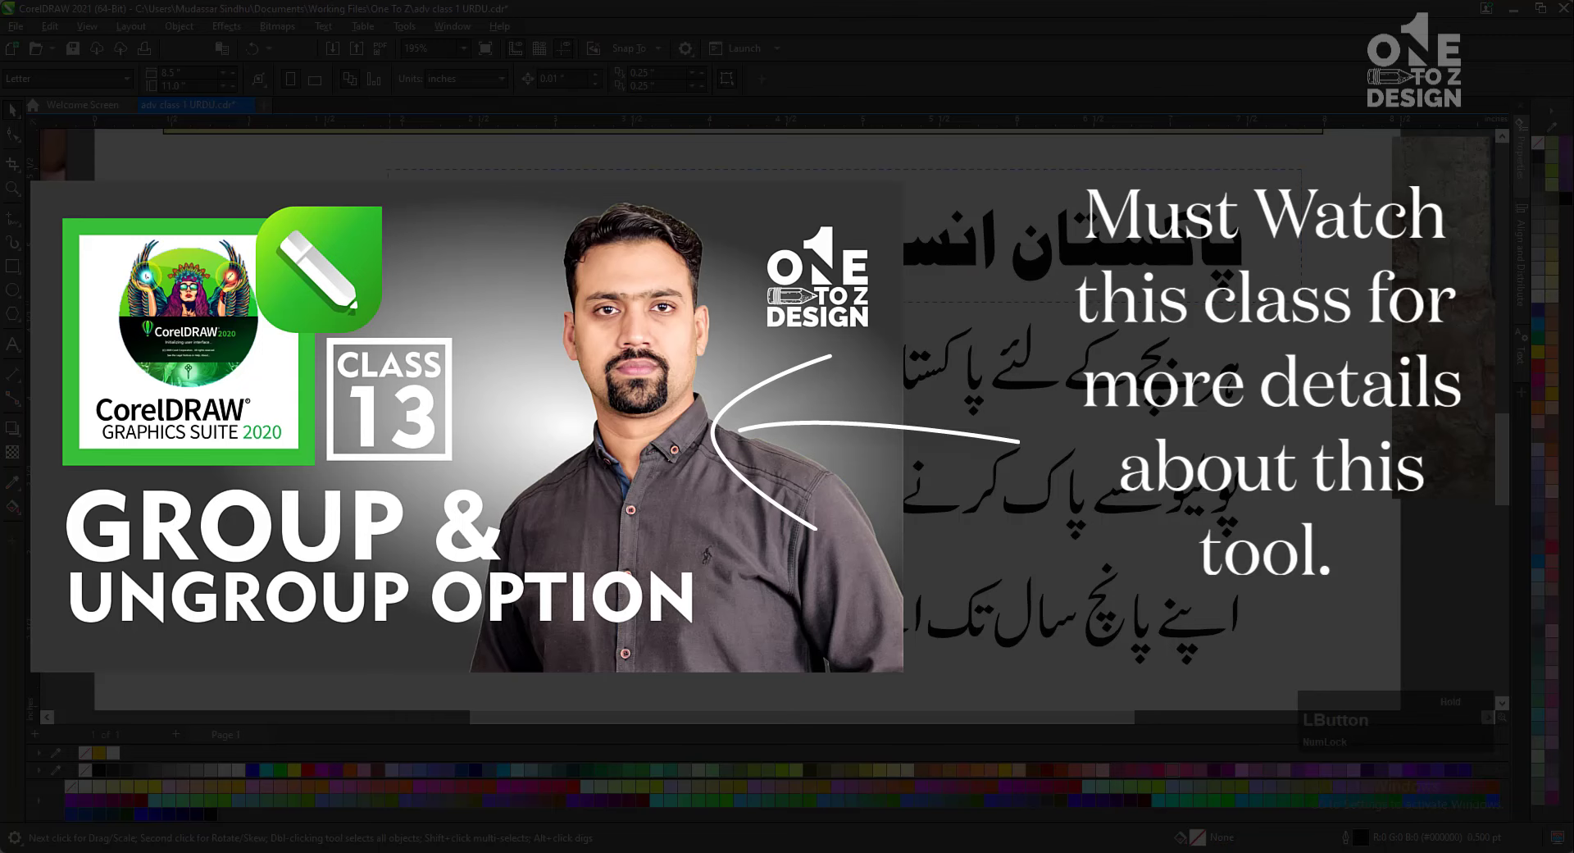
left_click_drag(339, 283, 340, 283)
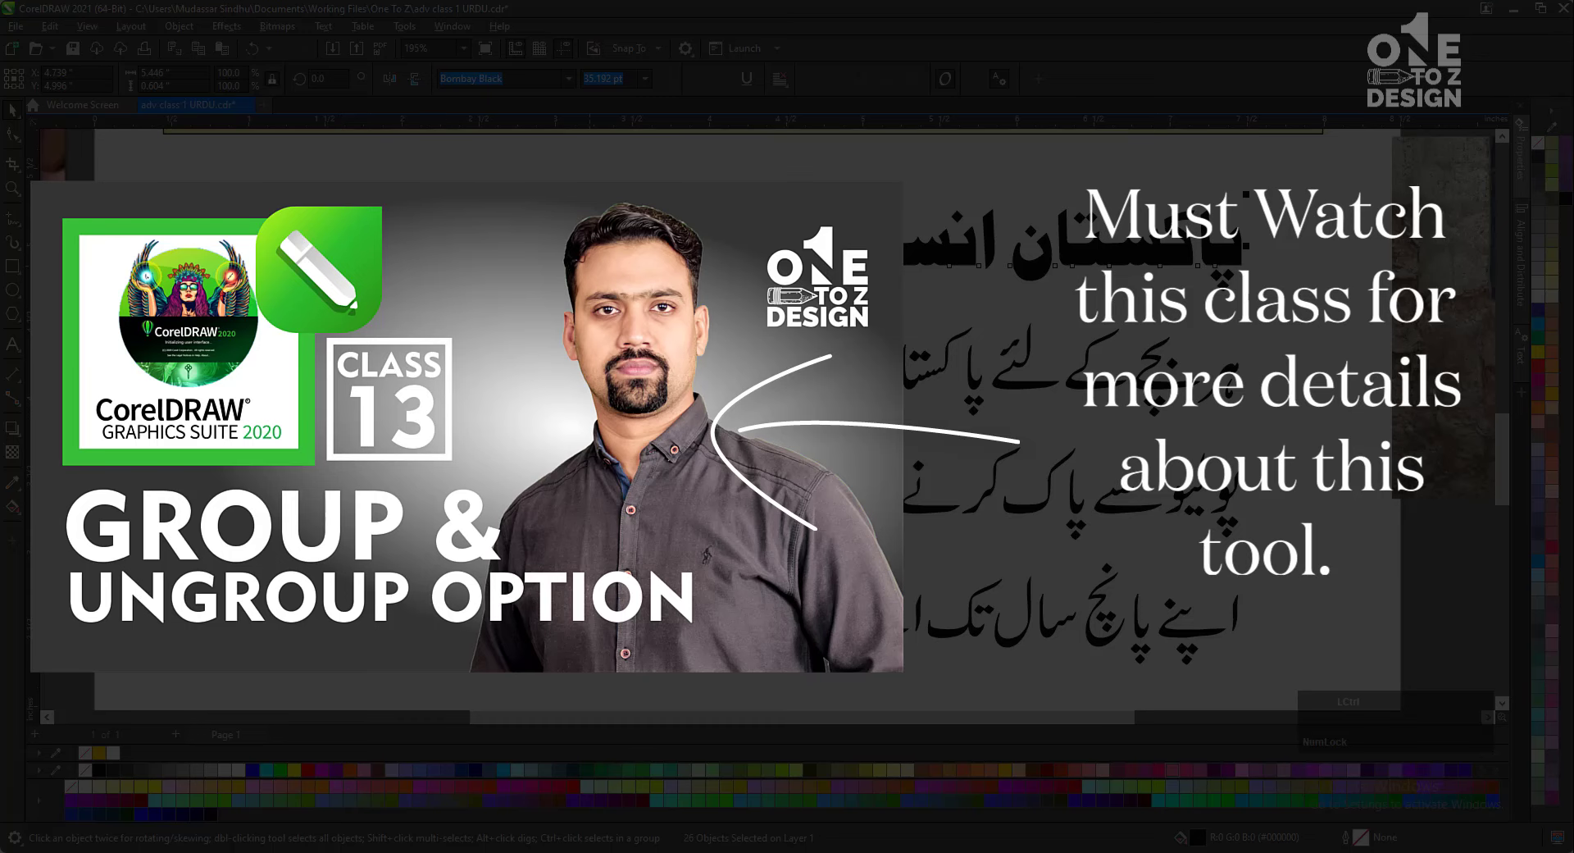
left_click_drag(1284, 320, 771, 420)
key("ctrl+g")
left_click_drag(1276, 429, 578, 552)
key("ctrl+g")
left_click_drag(1276, 533, 264, 686)
key("ctrl+g")
left_click(1251, 502)
Centre-align the second and third Urdu text lines horizontally with each other.
left_click_drag(1143, 480, 1122, 516)
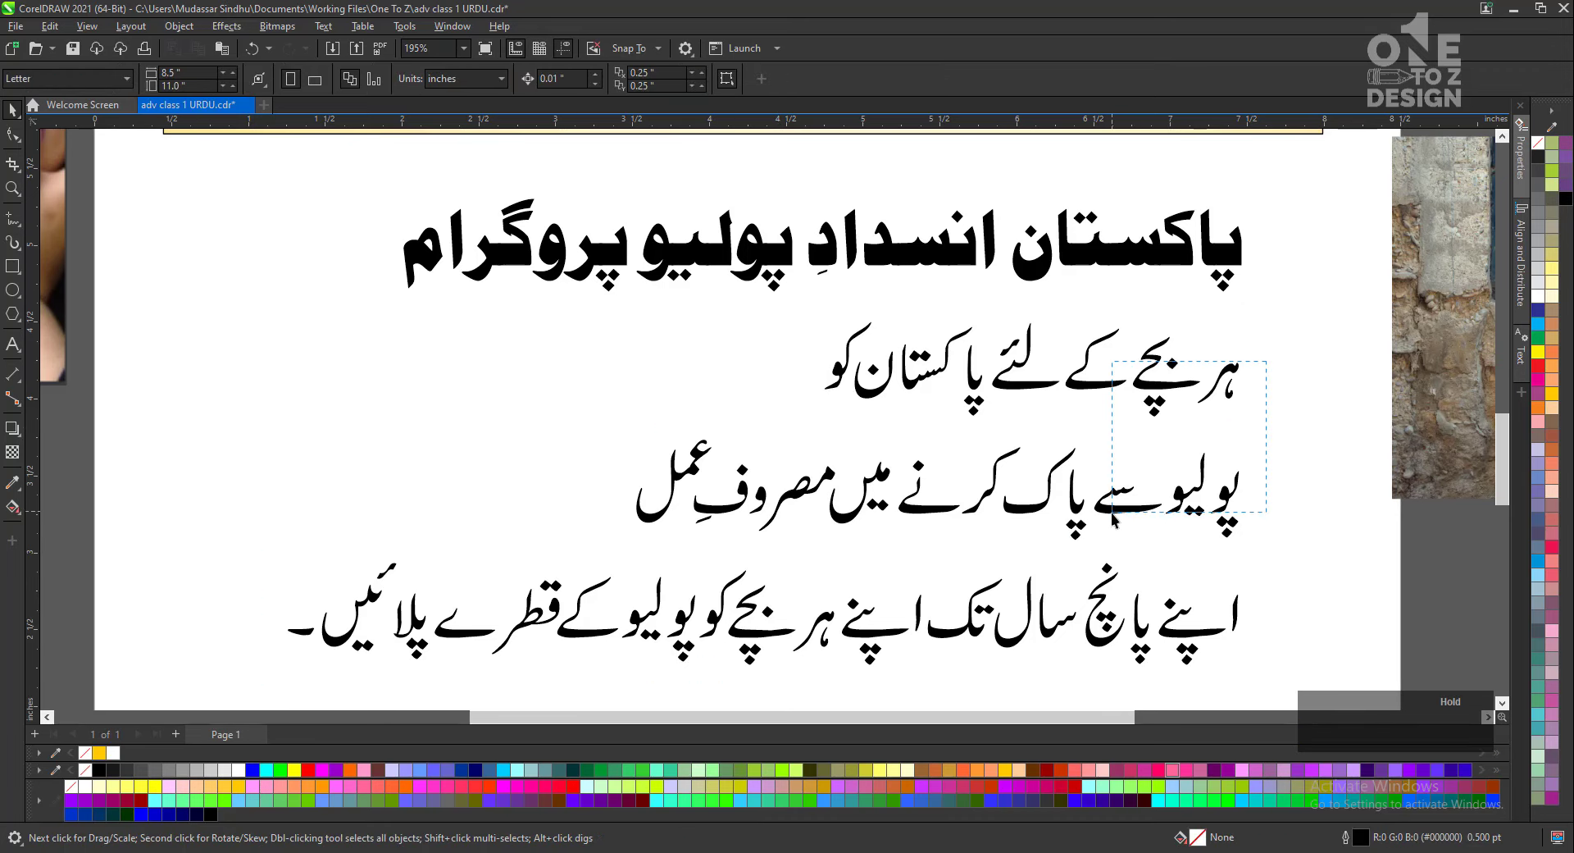
key("c")
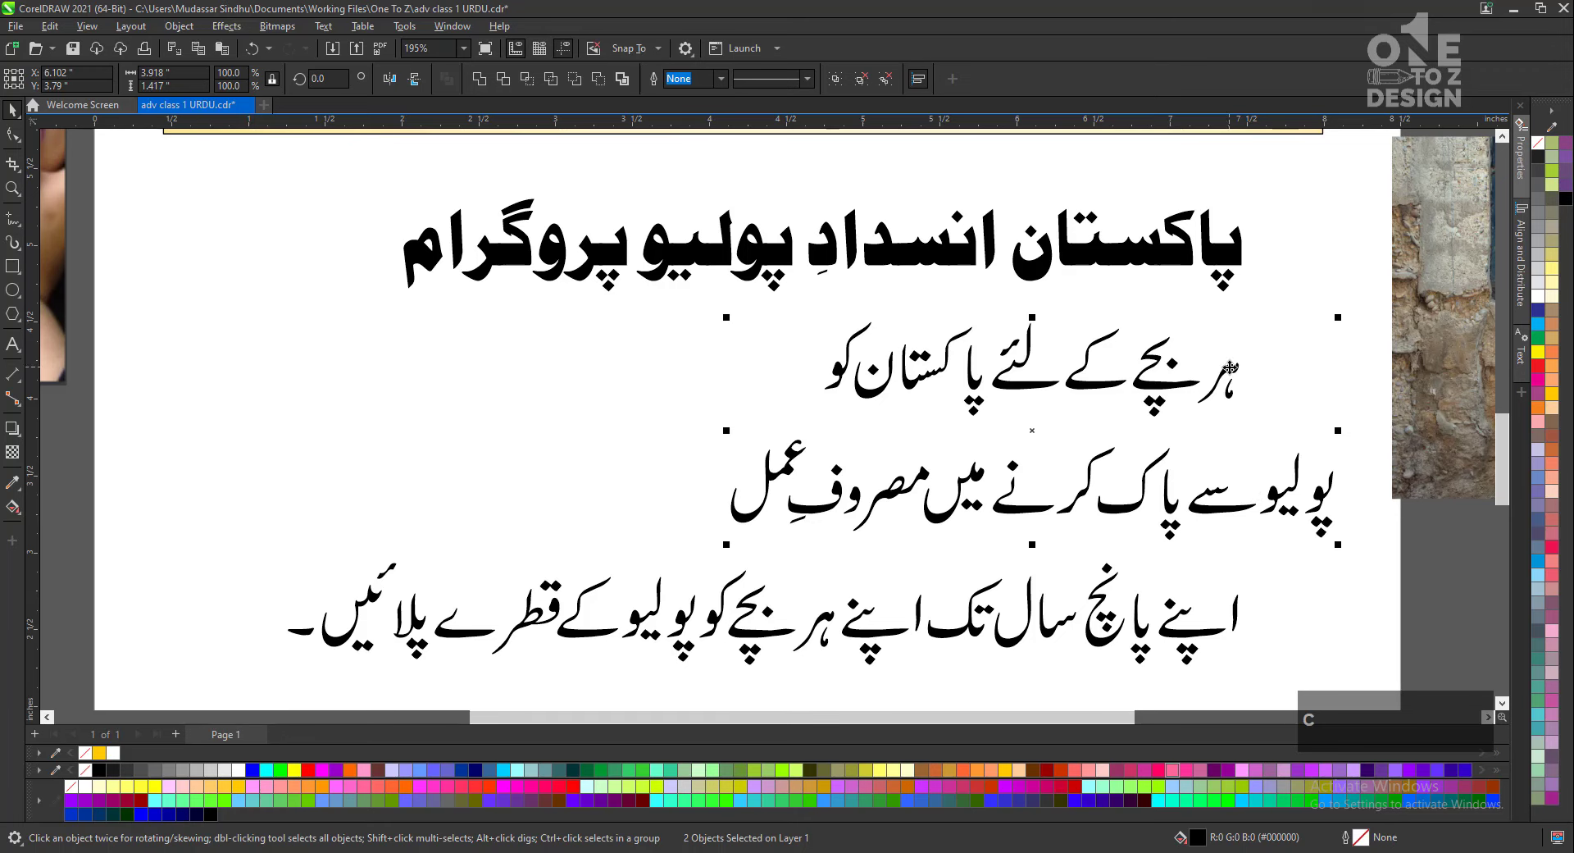
mouse_move(1230, 369)
left_mouse_down()
mouse_move(1044, 373)
mouse_move(1259, 374)
left_mouse_up()
left_click(1043, 373)
left_click(1051, 367)
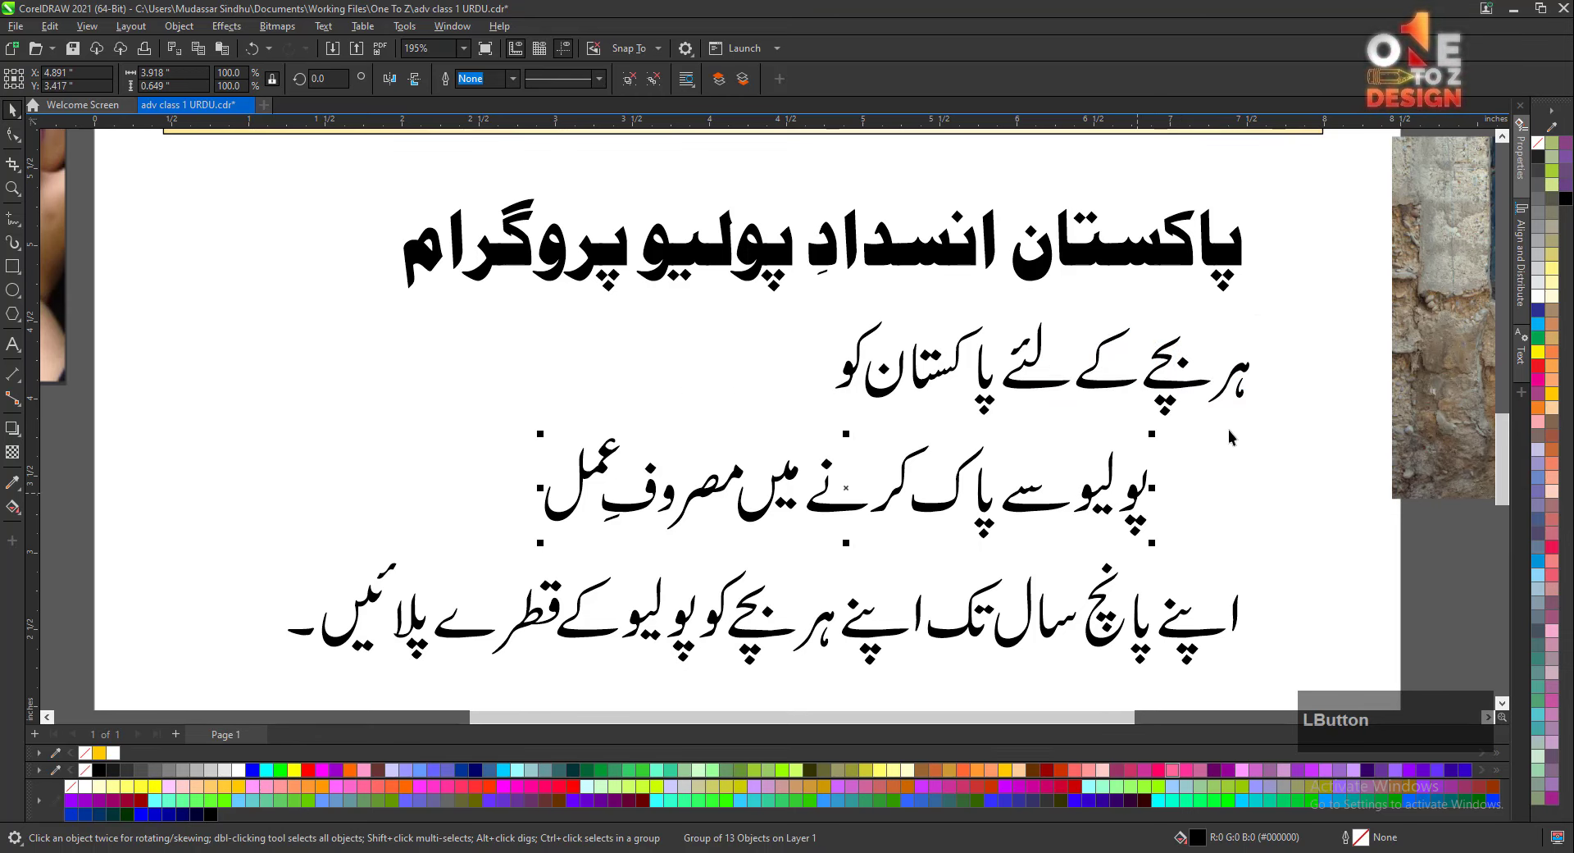
left_click(1284, 363)
left_click(1242, 373)
left_click(1132, 490, "shift")
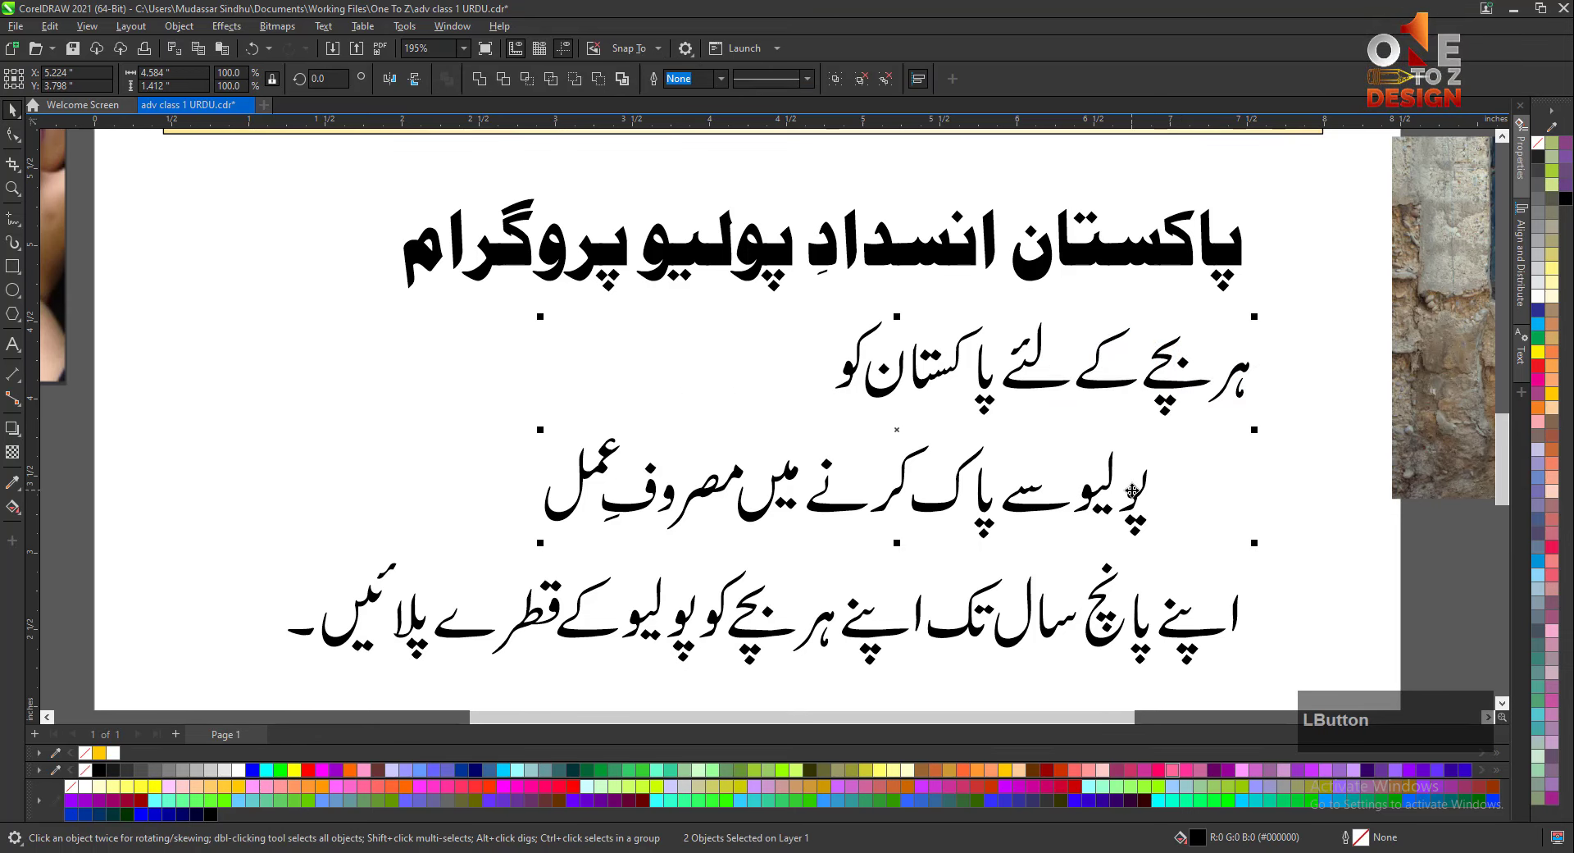
key("ctrl+z")
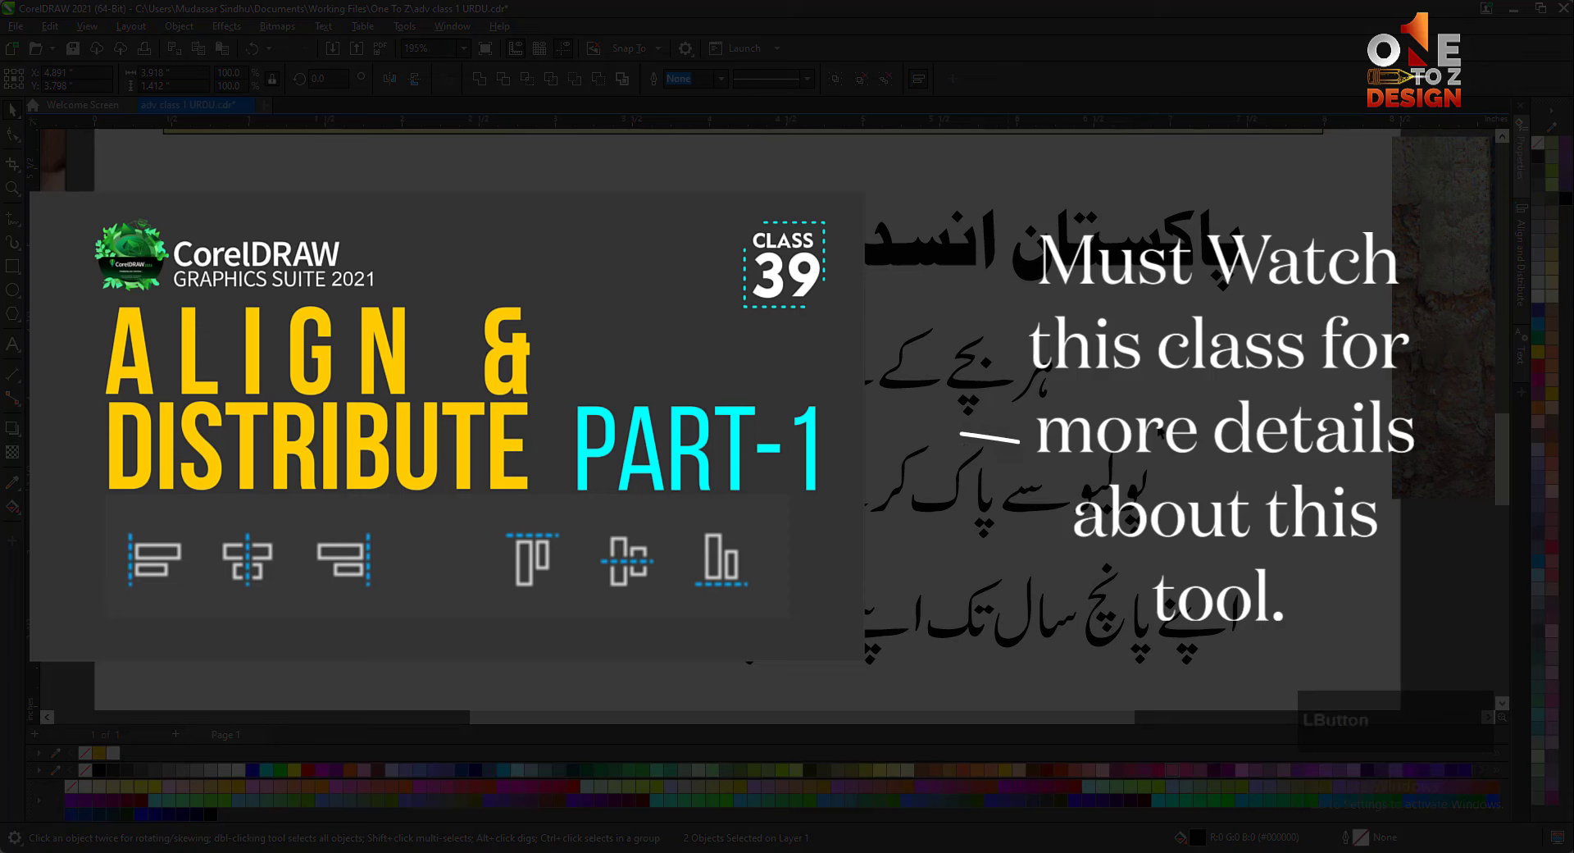
Nudge the second text line down closer to the third line and group the two lines together.
key("Down")
key("Down")
key("Down")
key("Down")
key("Down")
key("Down")
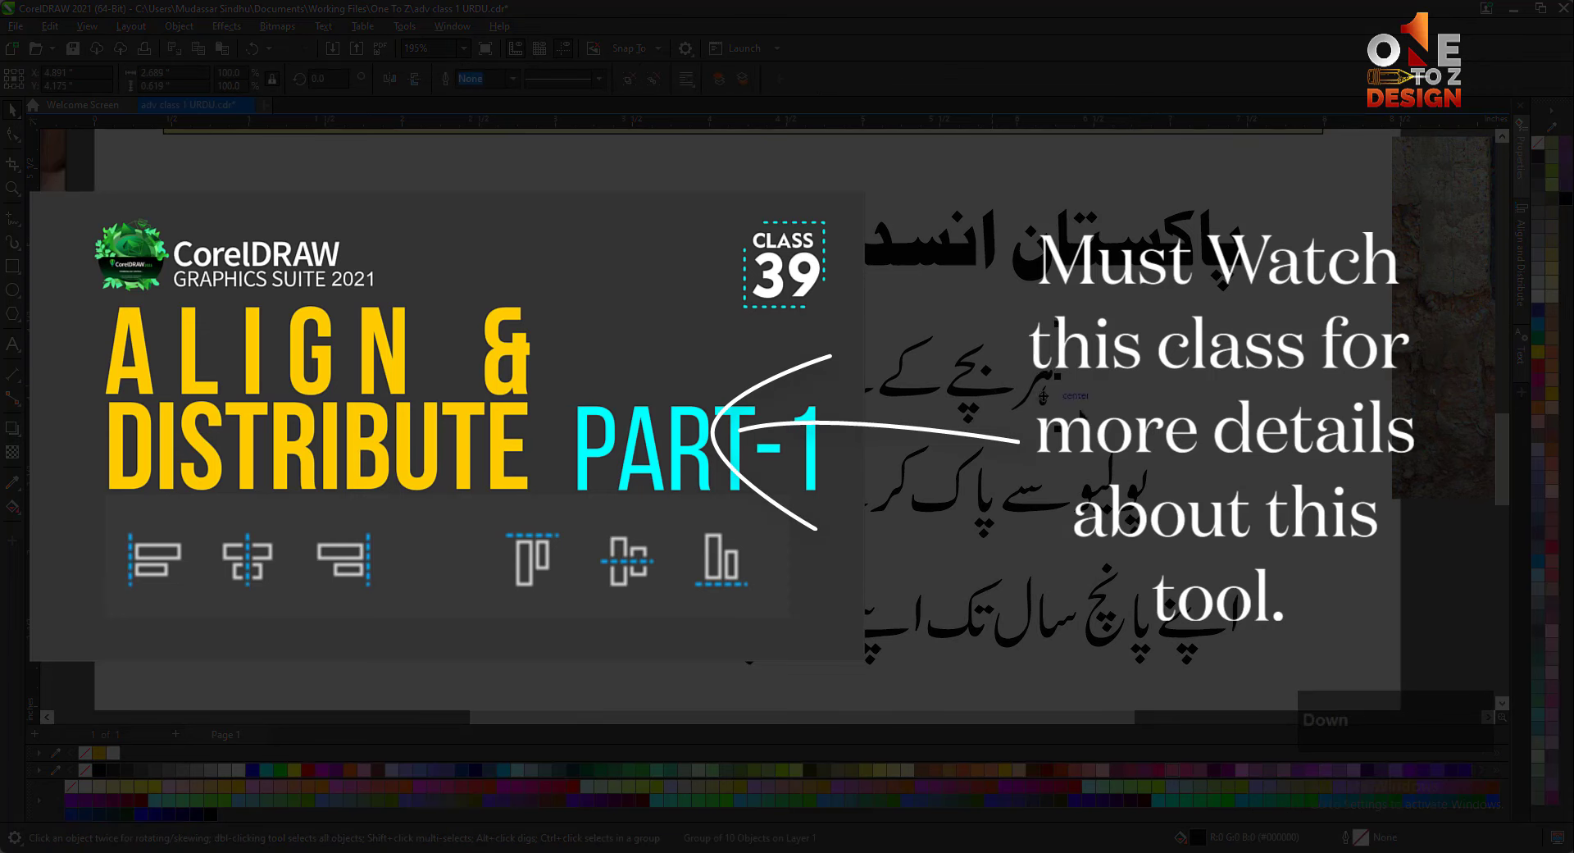
key("Down")
key("Down")
key("Down")
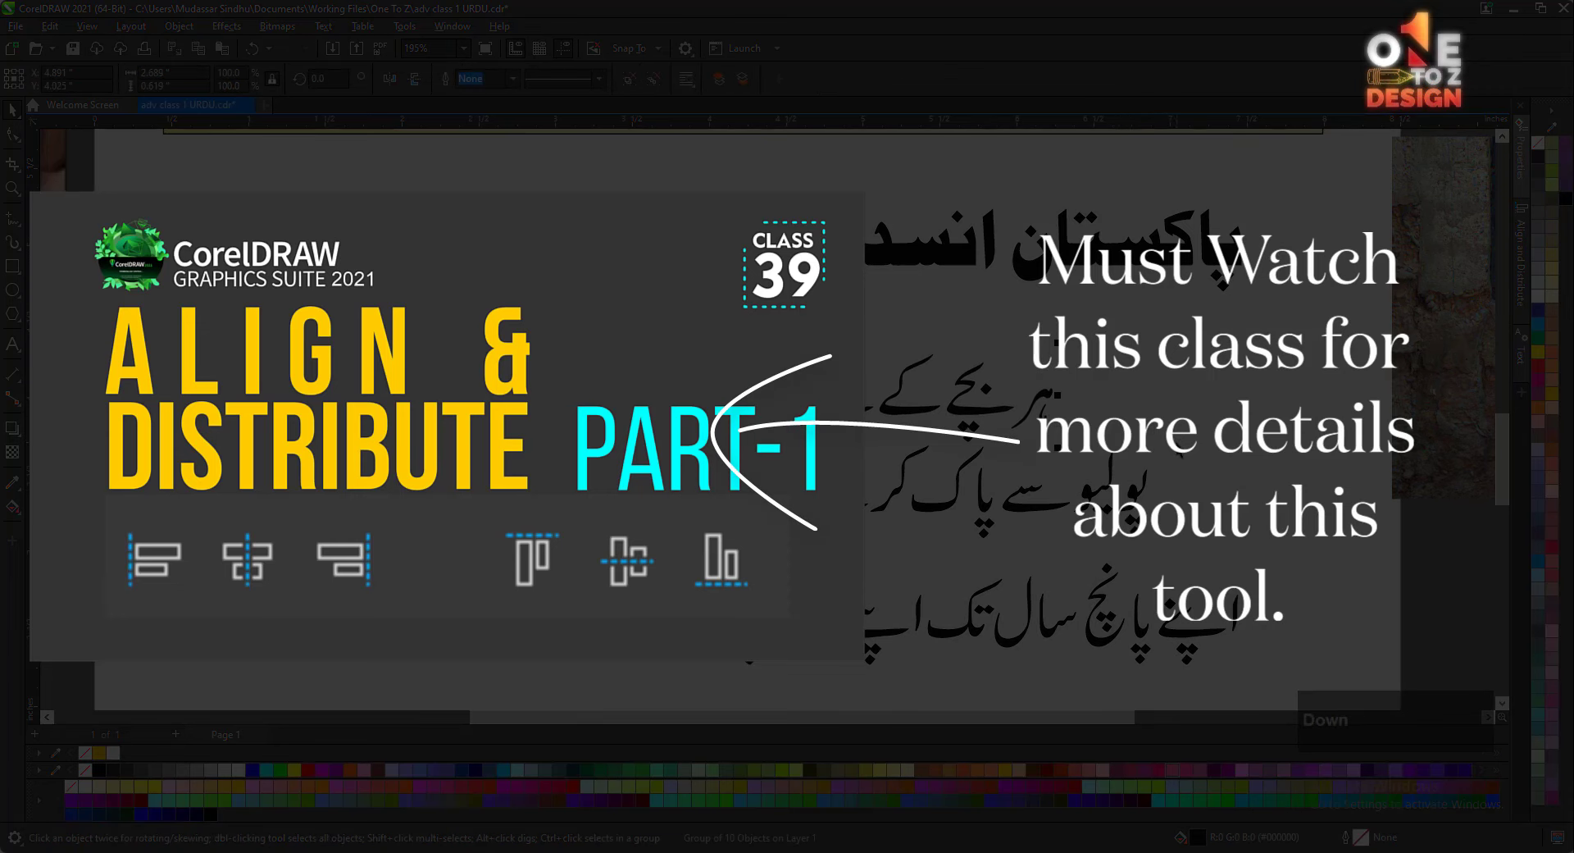
left_click_drag(1082, 398, 954, 488)
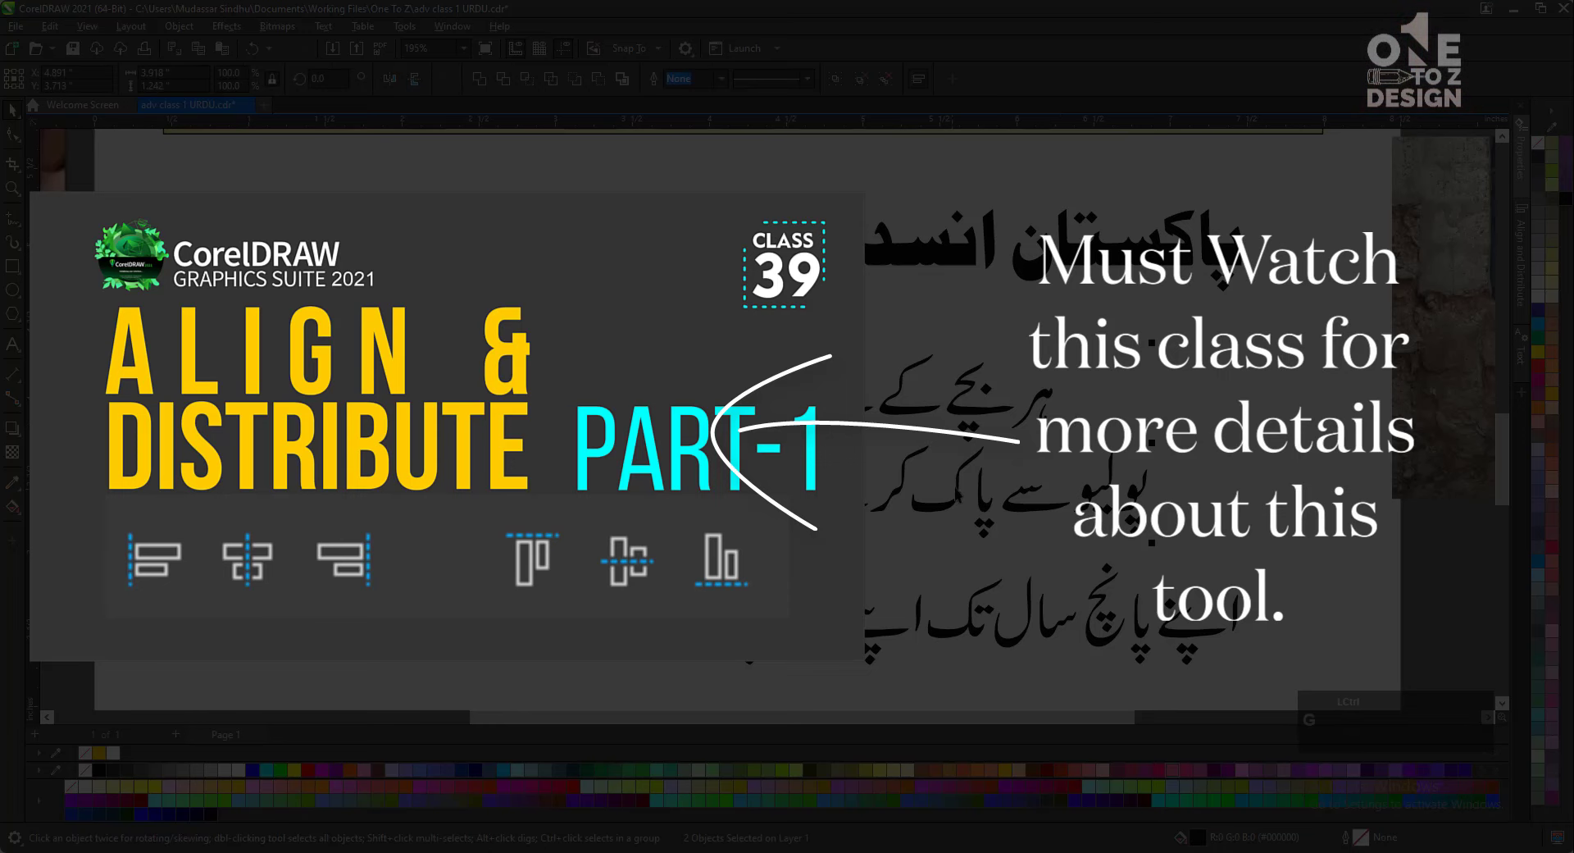
left_click(1155, 447)
Draw a rectangle over the yellow banner at its full width and stretch it down to the banner's bottom edge.
key("F4")
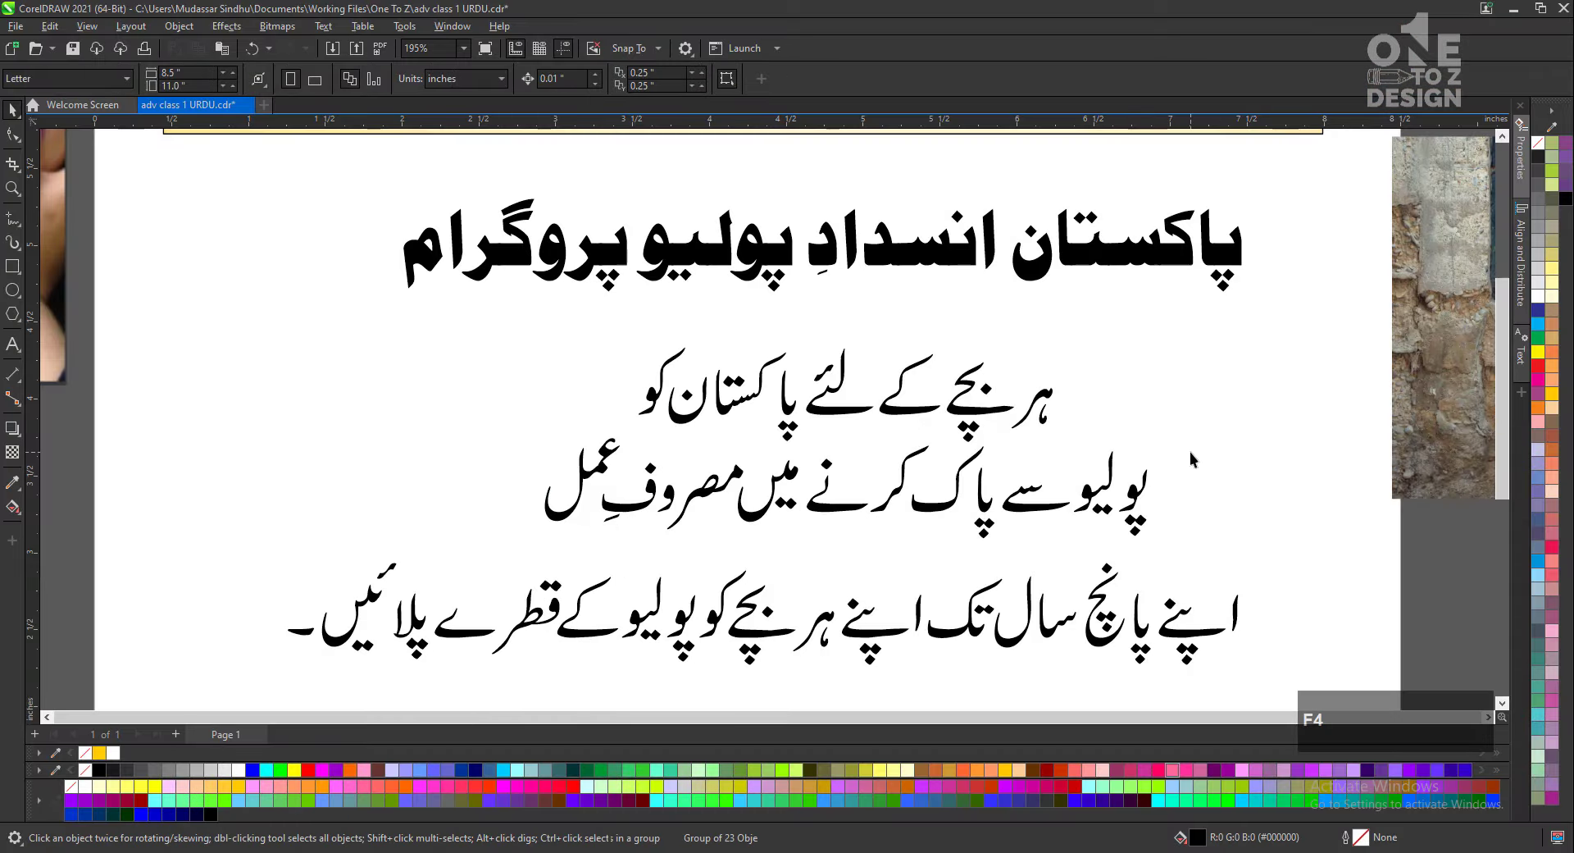
scroll(582, 337, "up", 2)
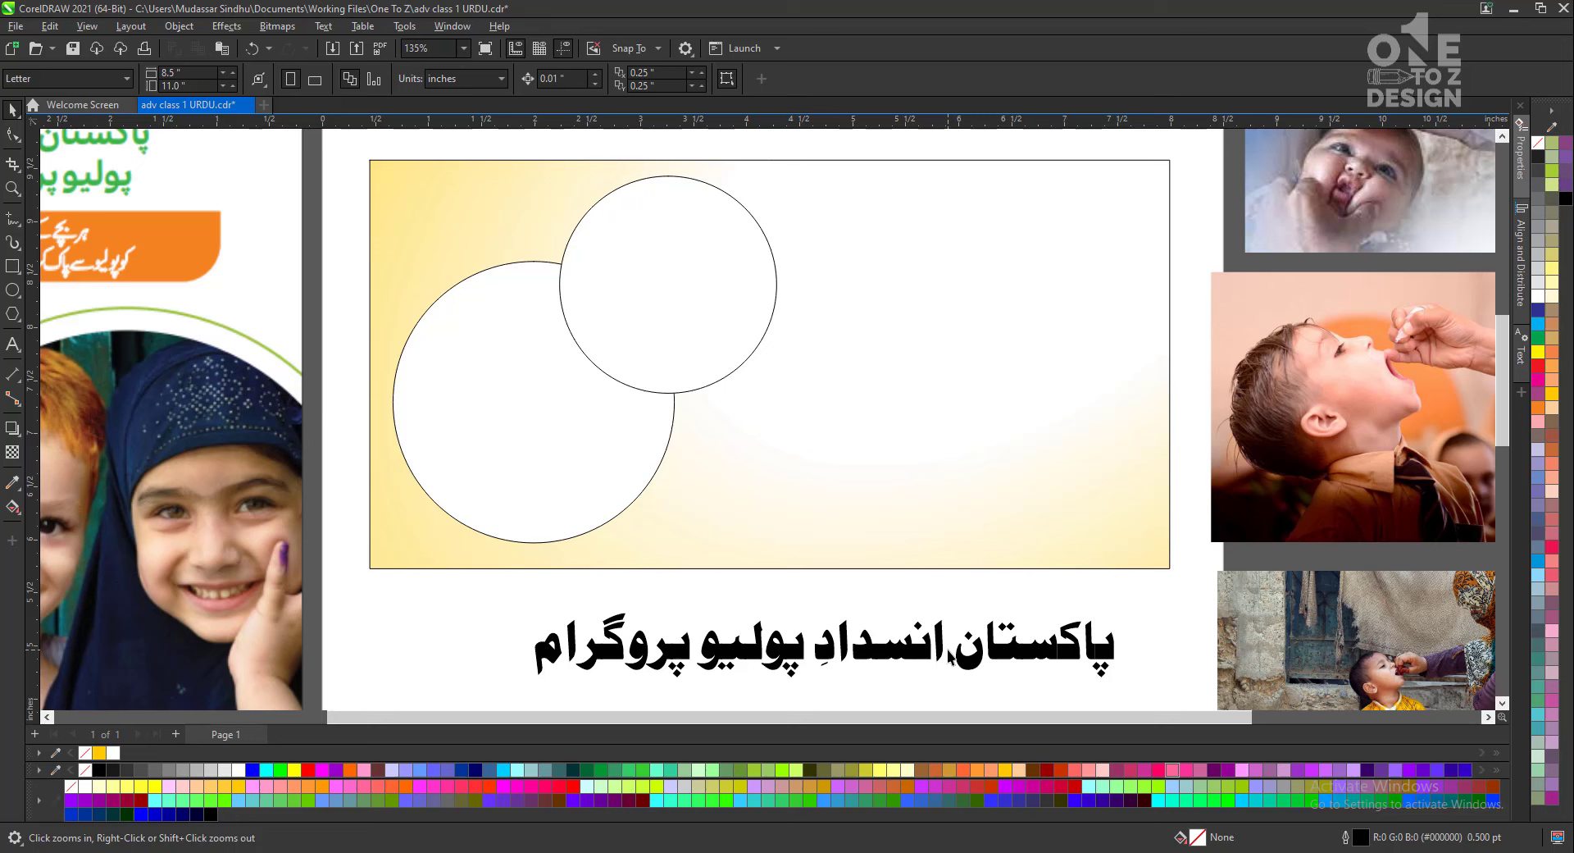
left_click(906, 525)
left_click(355, 243)
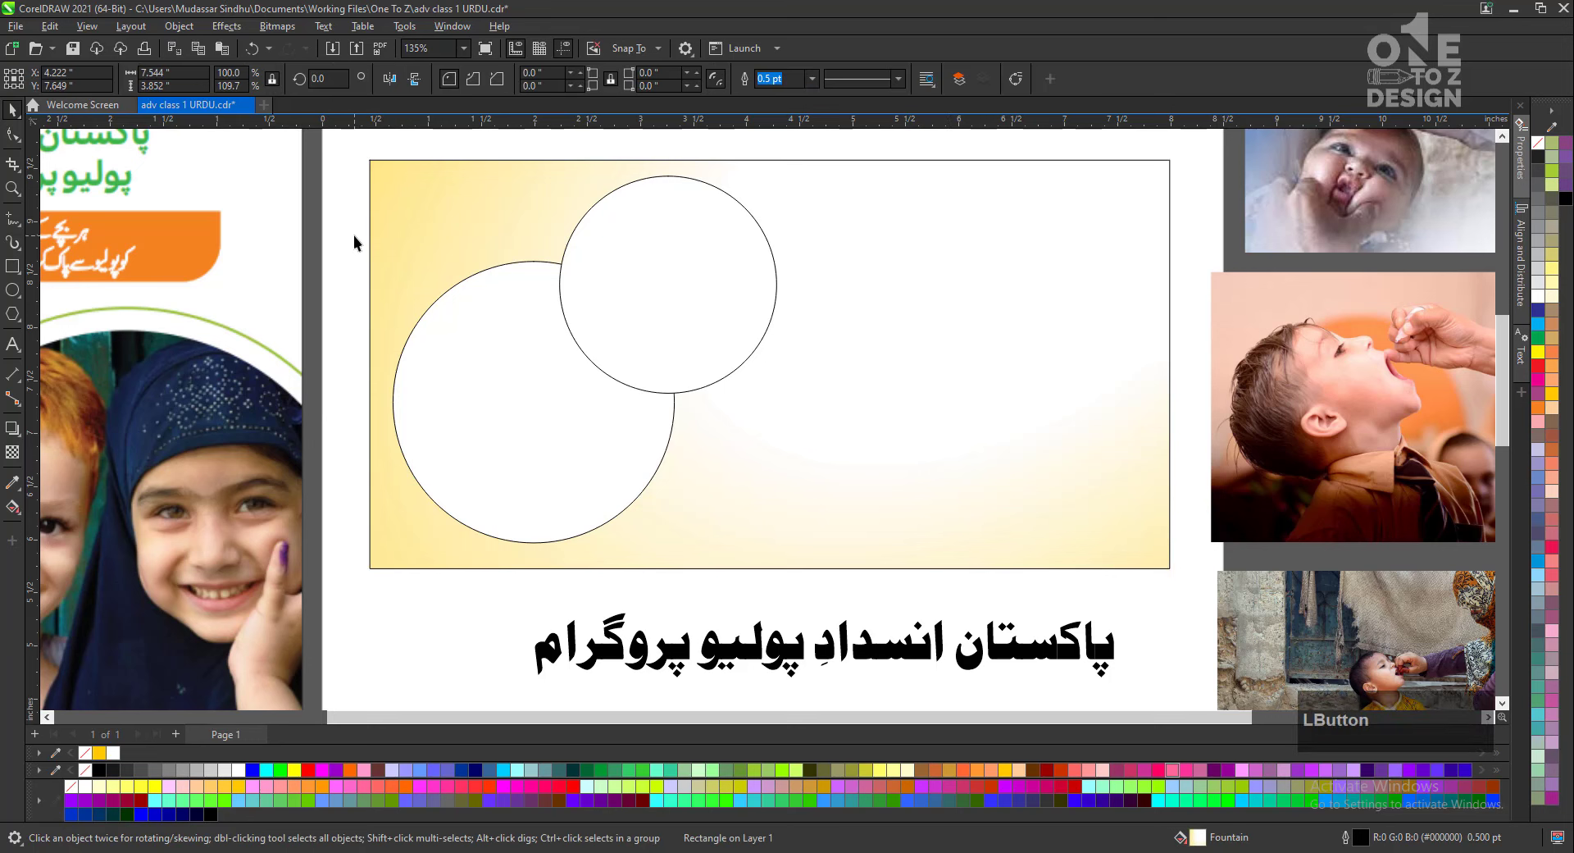
left_click(12, 266)
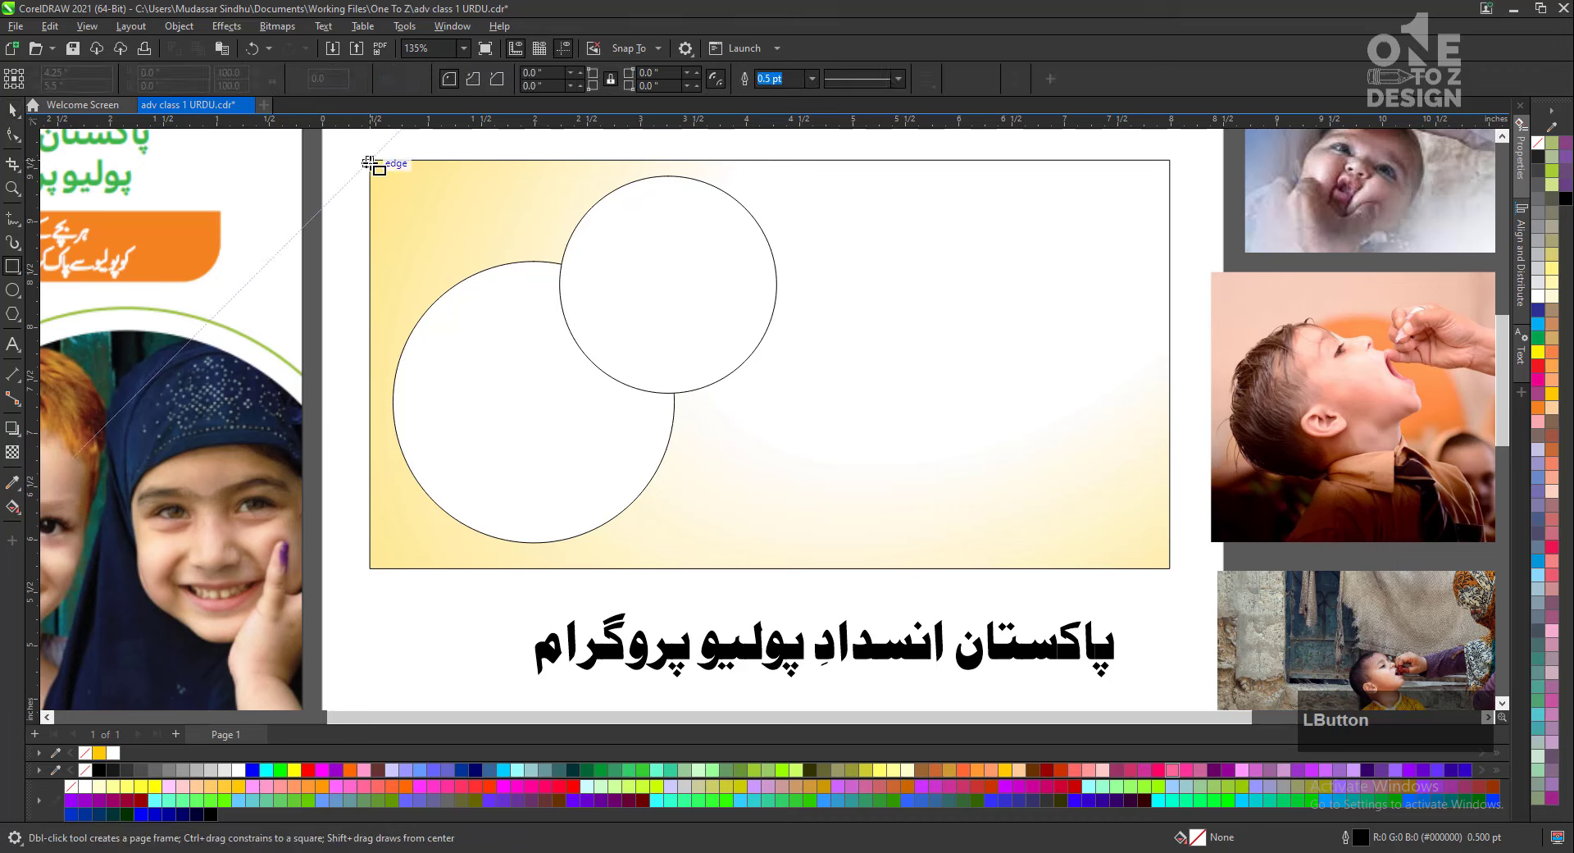
mouse_move(371, 161)
left_mouse_down()
mouse_move(966, 398)
mouse_move(1170, 459)
left_mouse_up()
left_click(12, 109)
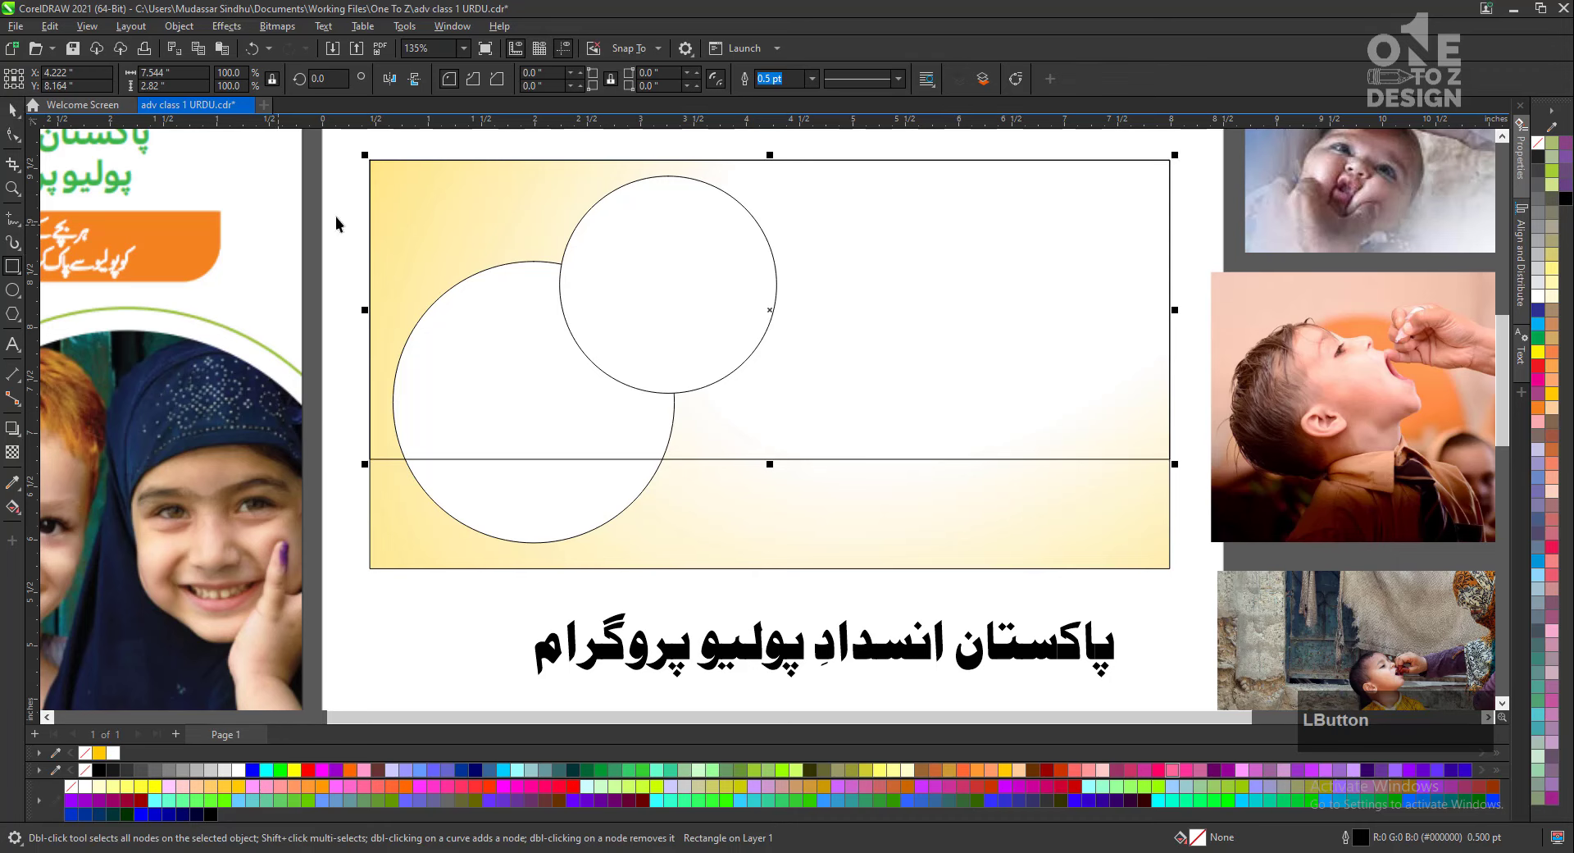
left_click_drag(769, 464, 768, 570)
Convert the new rectangle to curves and delete its bottom-right node.
left_click(12, 134)
key("ctrl+q")
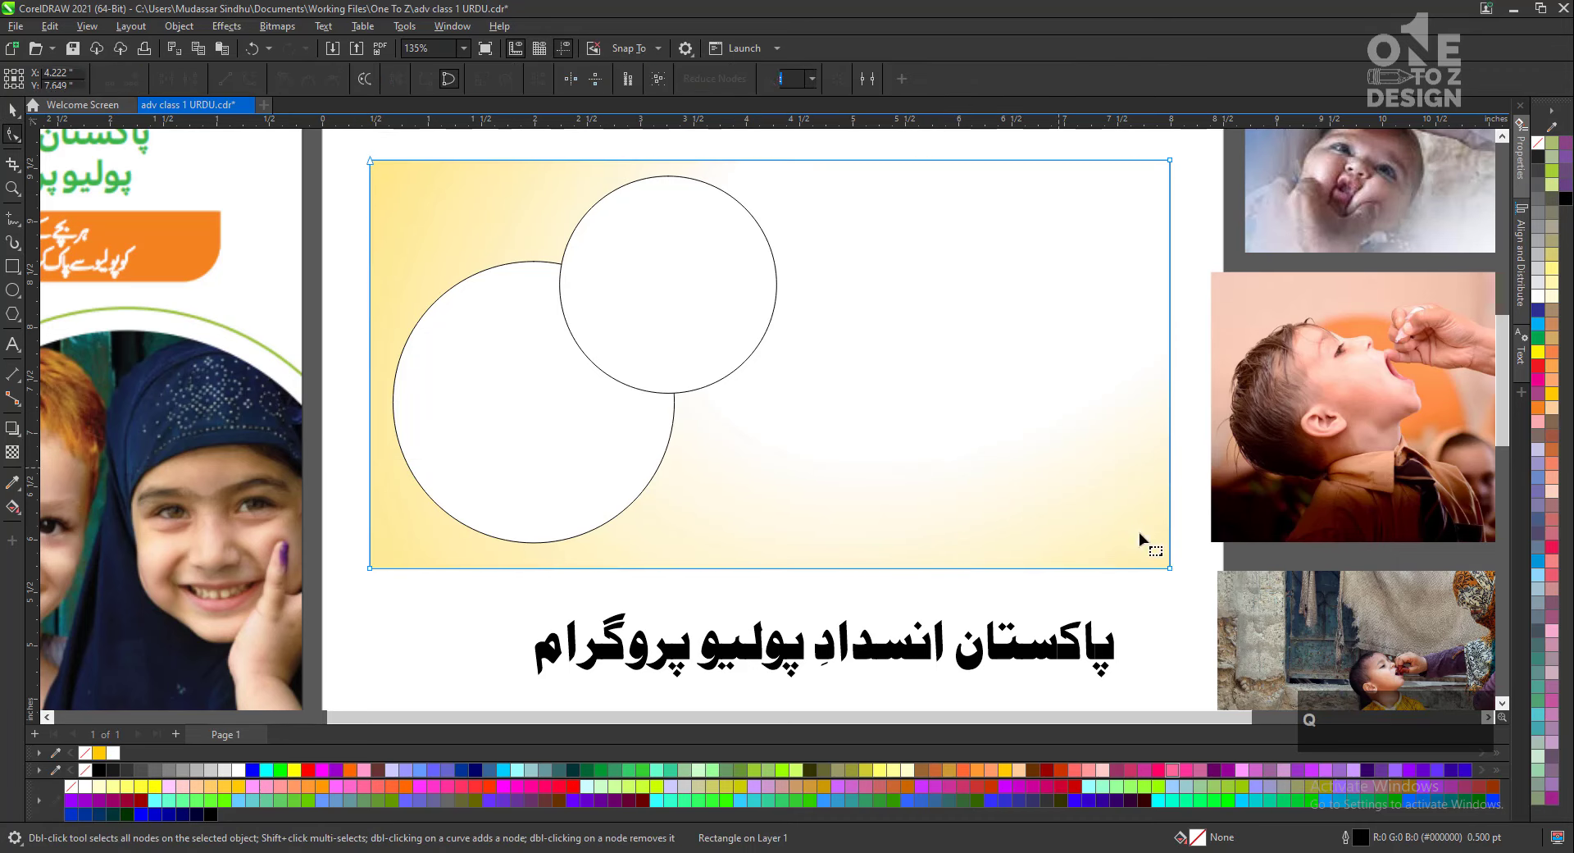
double_click(1170, 569)
key("q")
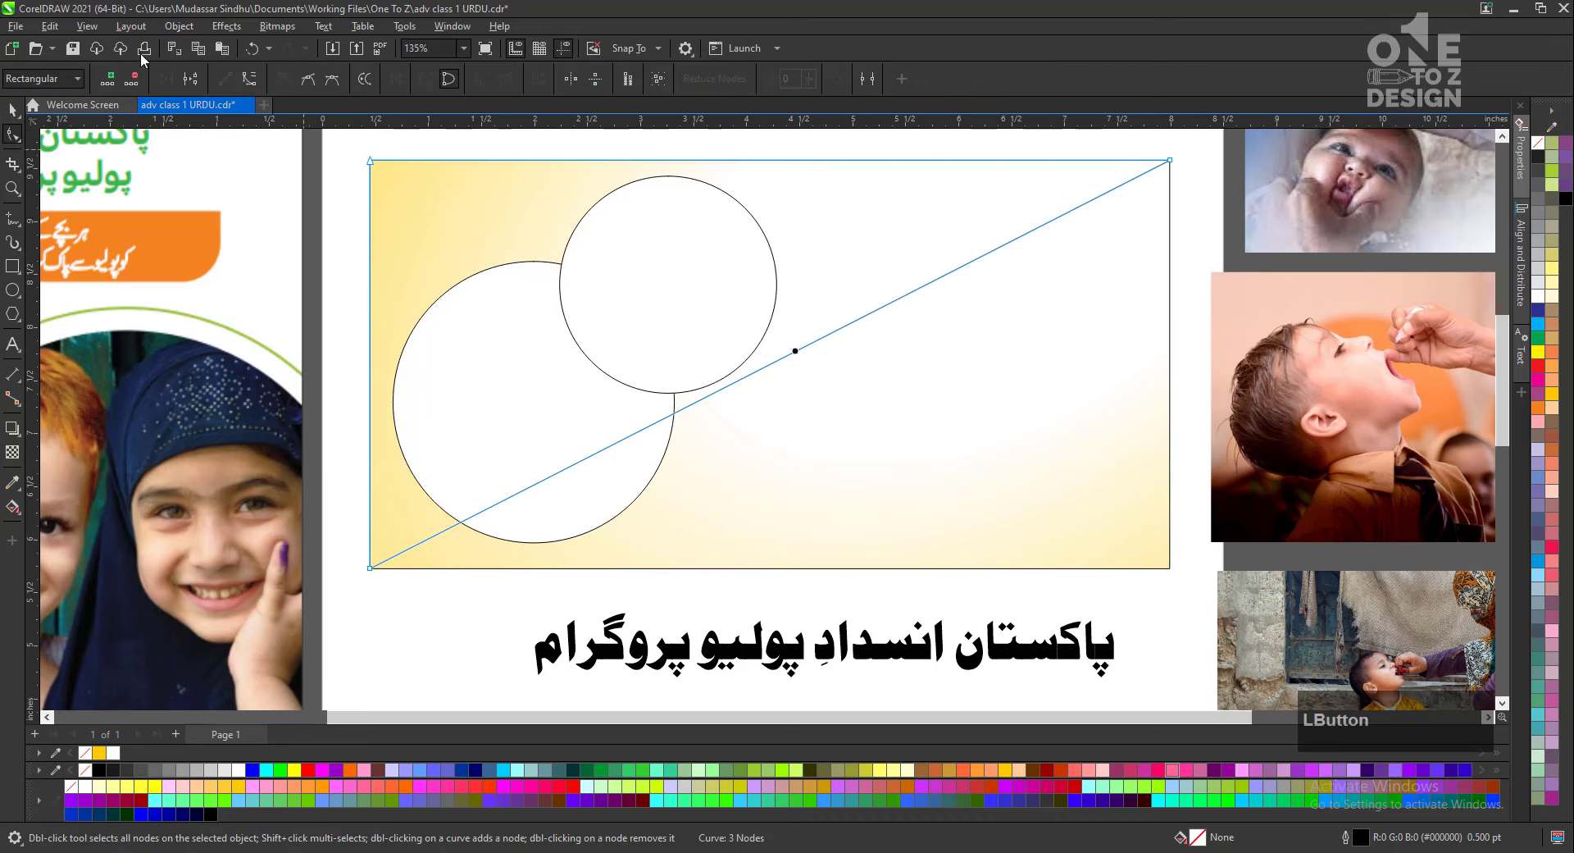
Add a node to the curved diagonal edge, place it on the banner's right edge and straighten the segment above it.
left_click(904, 295)
left_click_drag(904, 295, 686, 355)
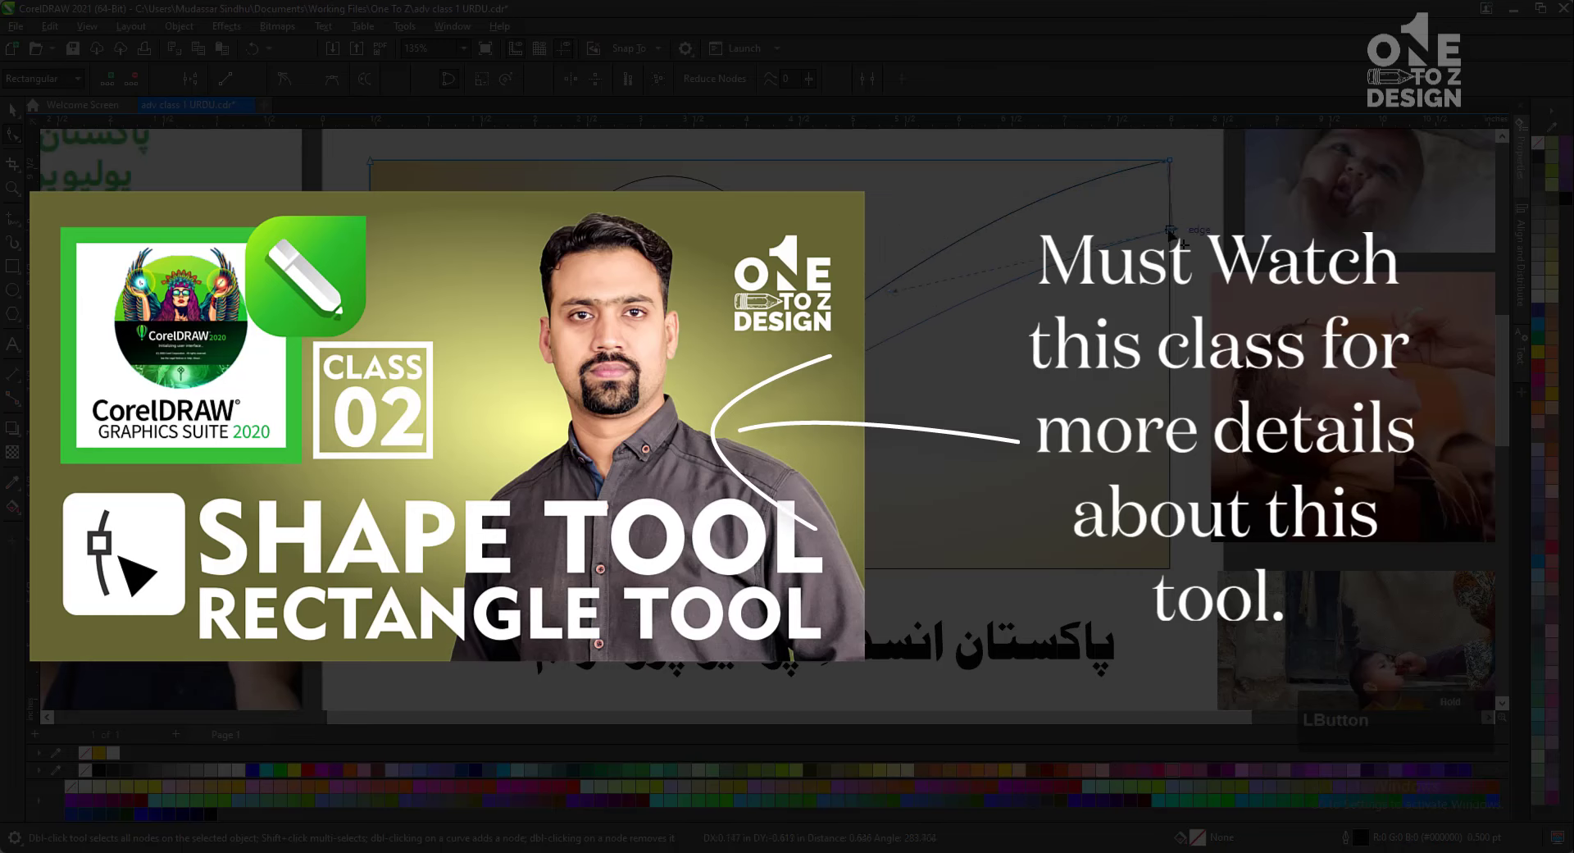
left_click_drag(1166, 231, 1168, 231)
left_click(1179, 206)
key("F2")
left_click_drag(1204, 151, 1115, 269)
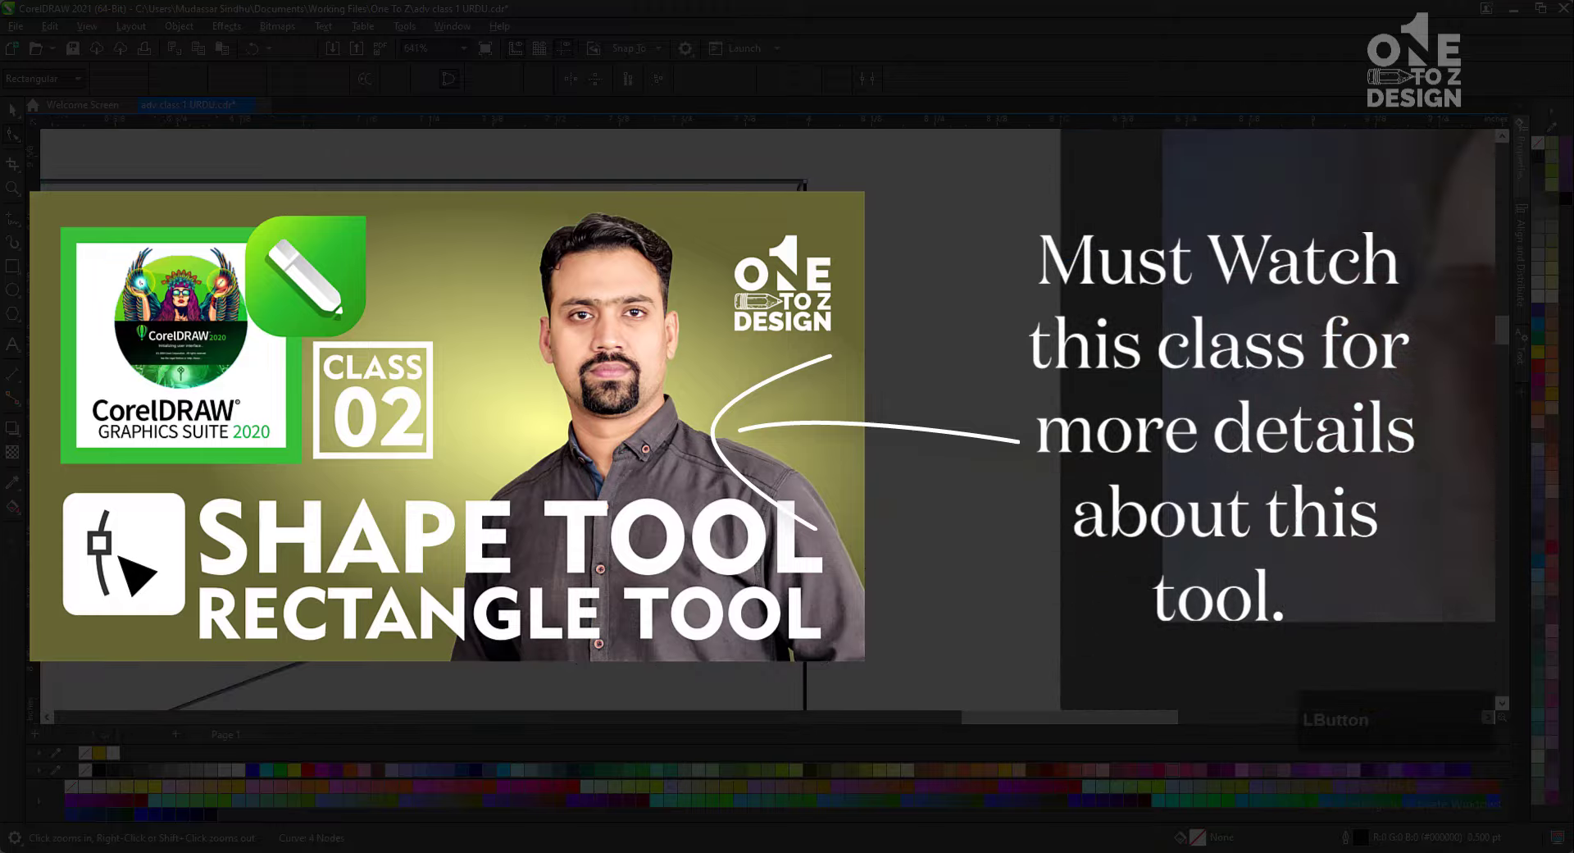
left_click(806, 518)
left_click(225, 80)
key("F2")
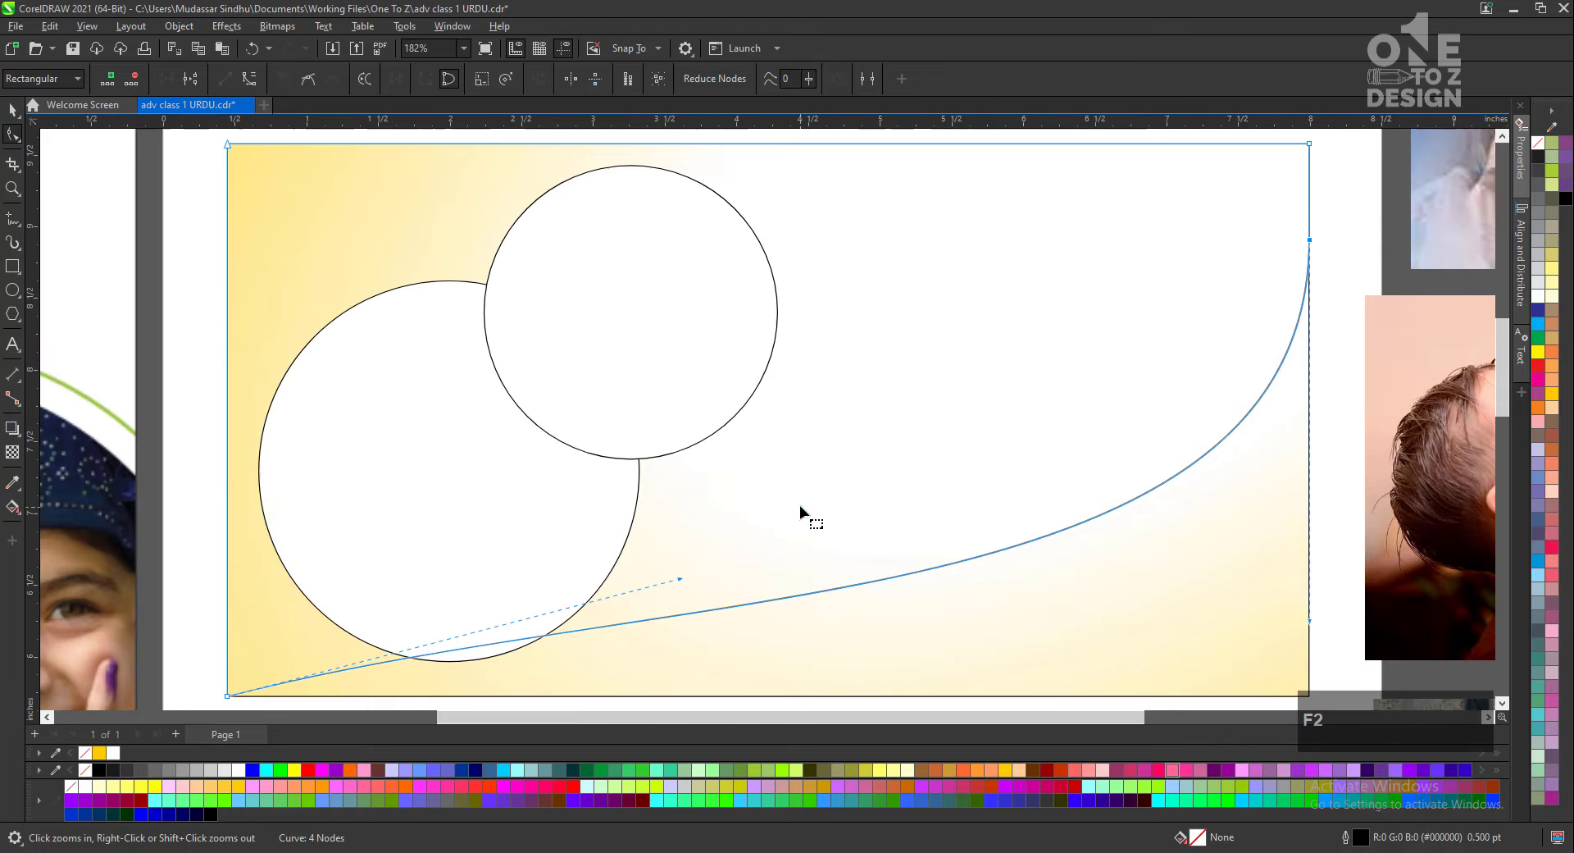
Reshape the diagonal edge into an S-shaped wave that rises steeply from the bottom-left corner and flattens towards the right edge.
left_click_drag(1304, 616, 1264, 383)
left_click_drag(683, 582, 707, 166)
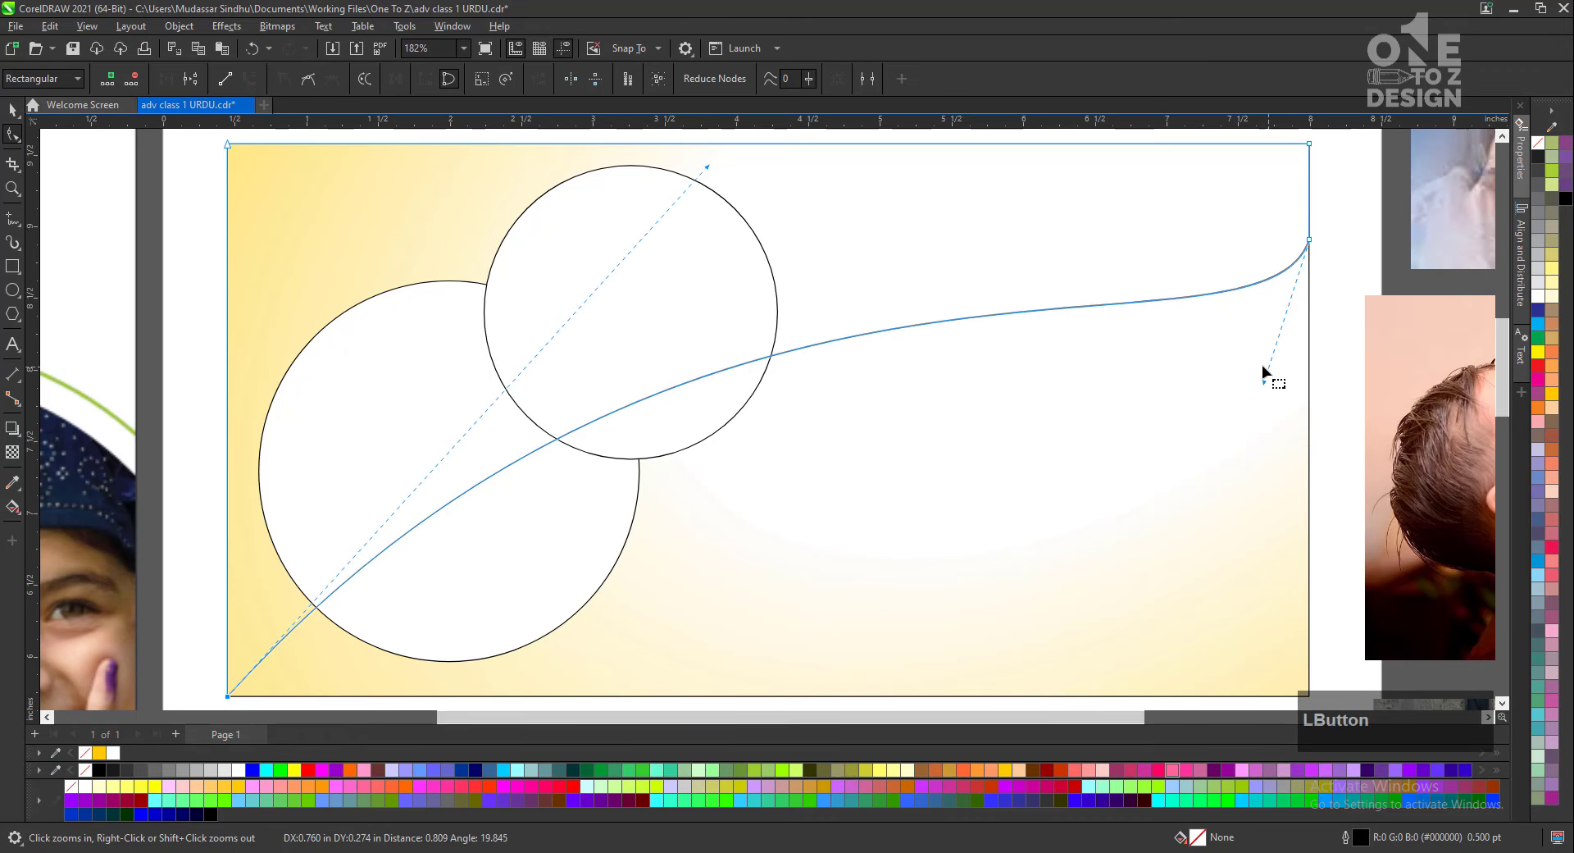
left_click_drag(1264, 383, 1305, 502)
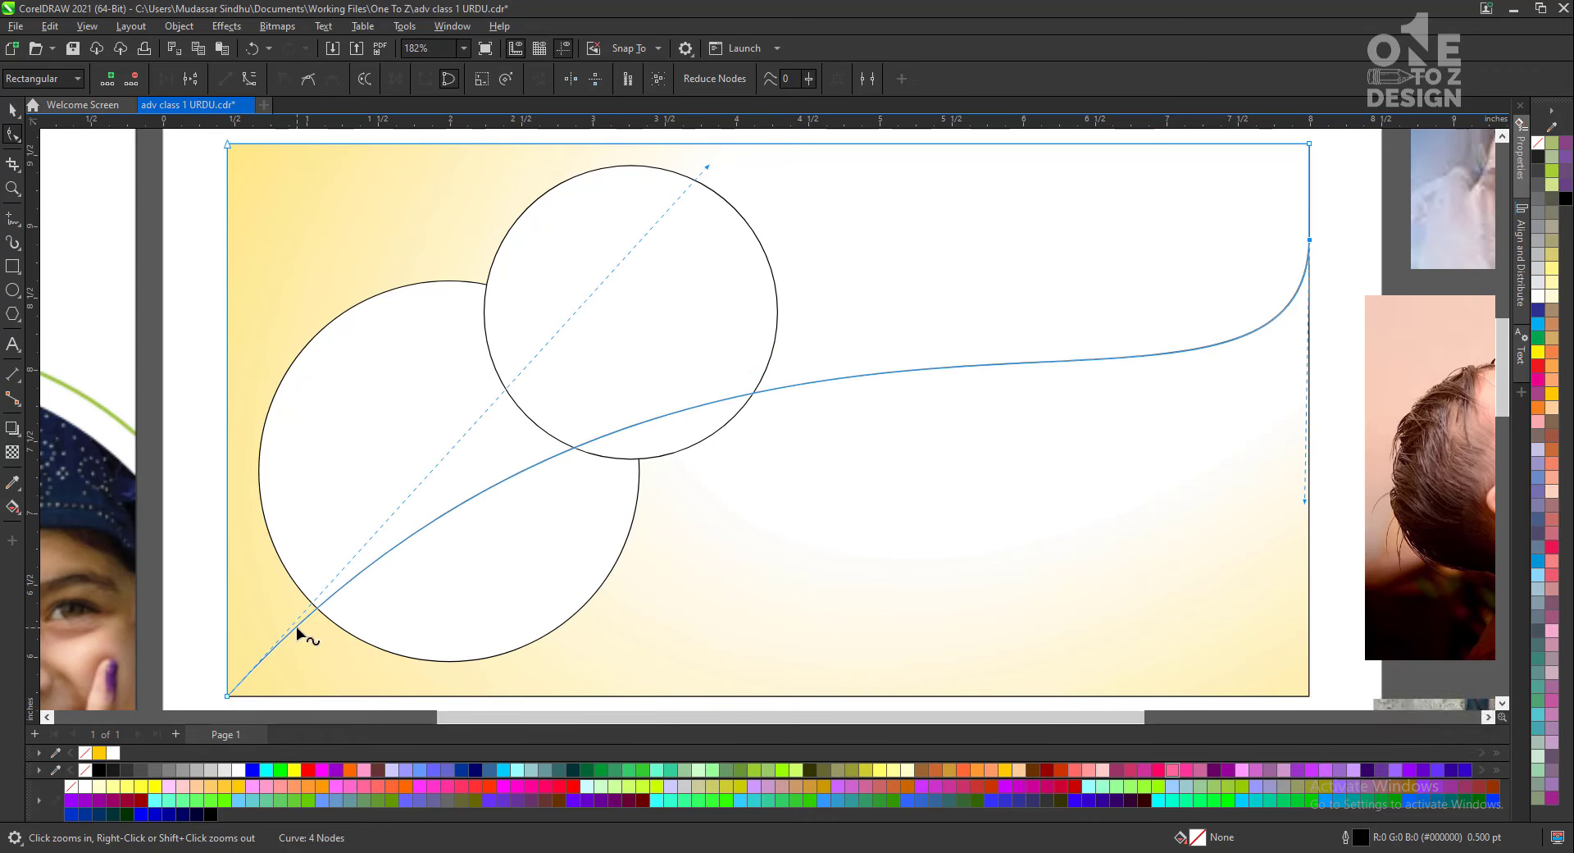
Add a cusp node on the bottom edge just inside the bottom-left corner and reshape the wave to rise from it.
left_click_drag(292, 629, 309, 696)
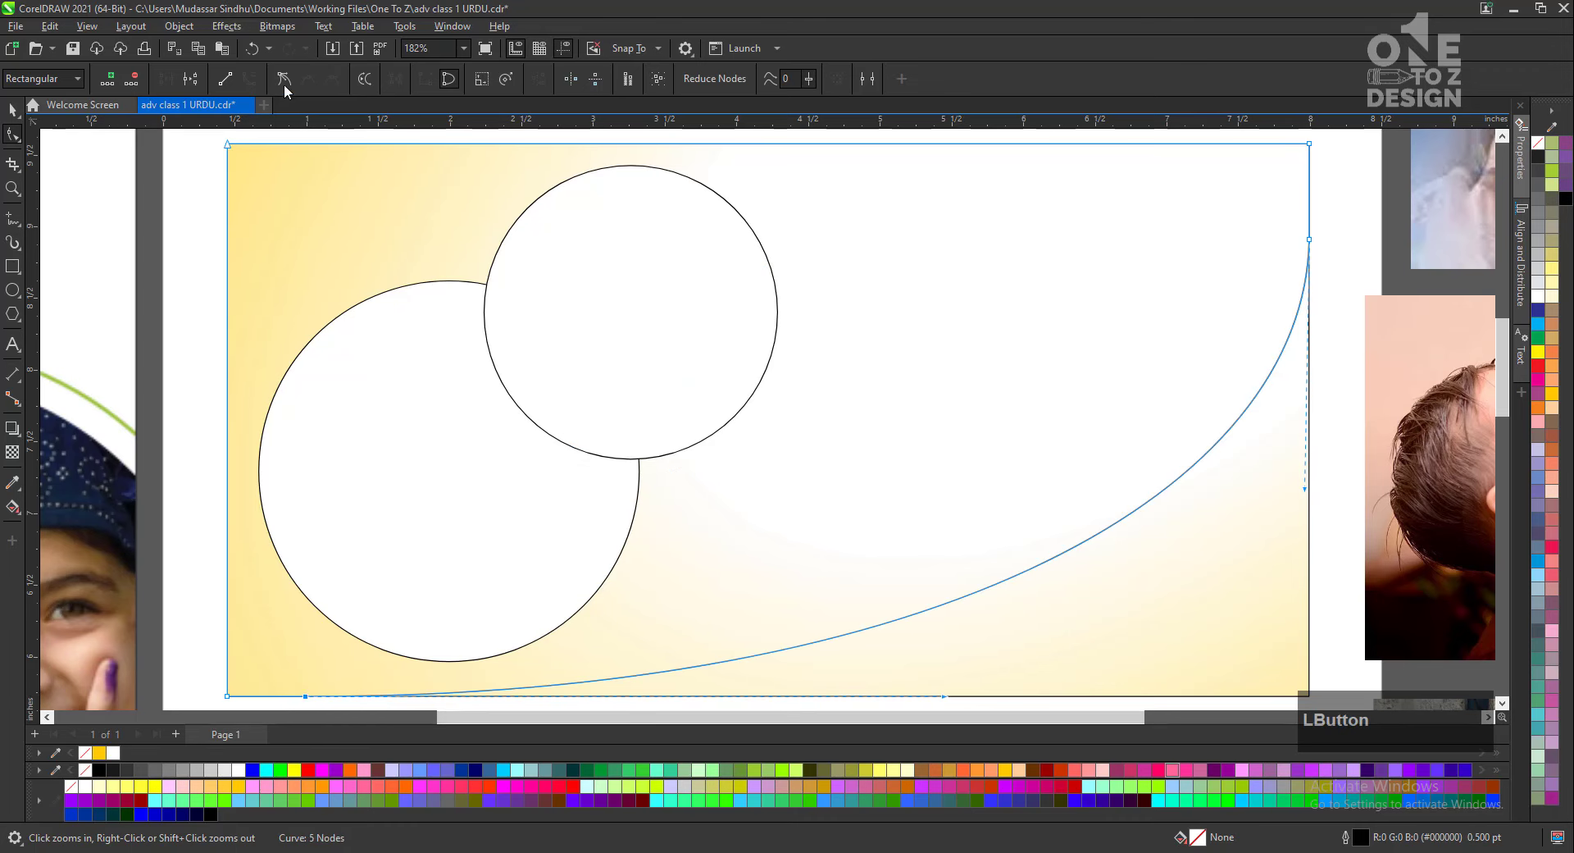
left_click_drag(947, 699, 524, 172)
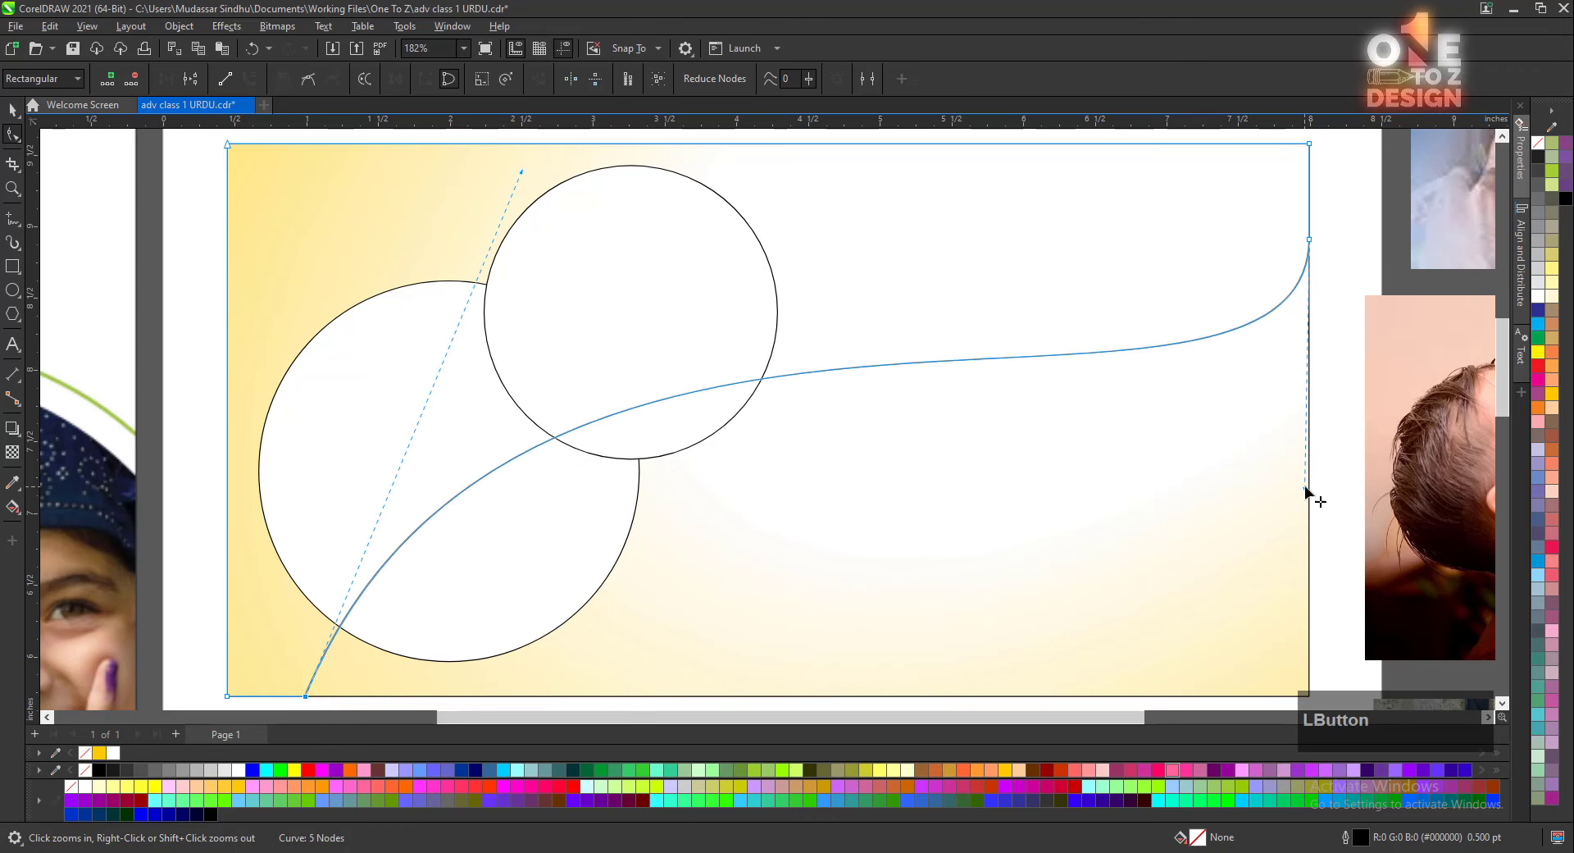
left_click_drag(1308, 492, 1320, 566)
key("space")
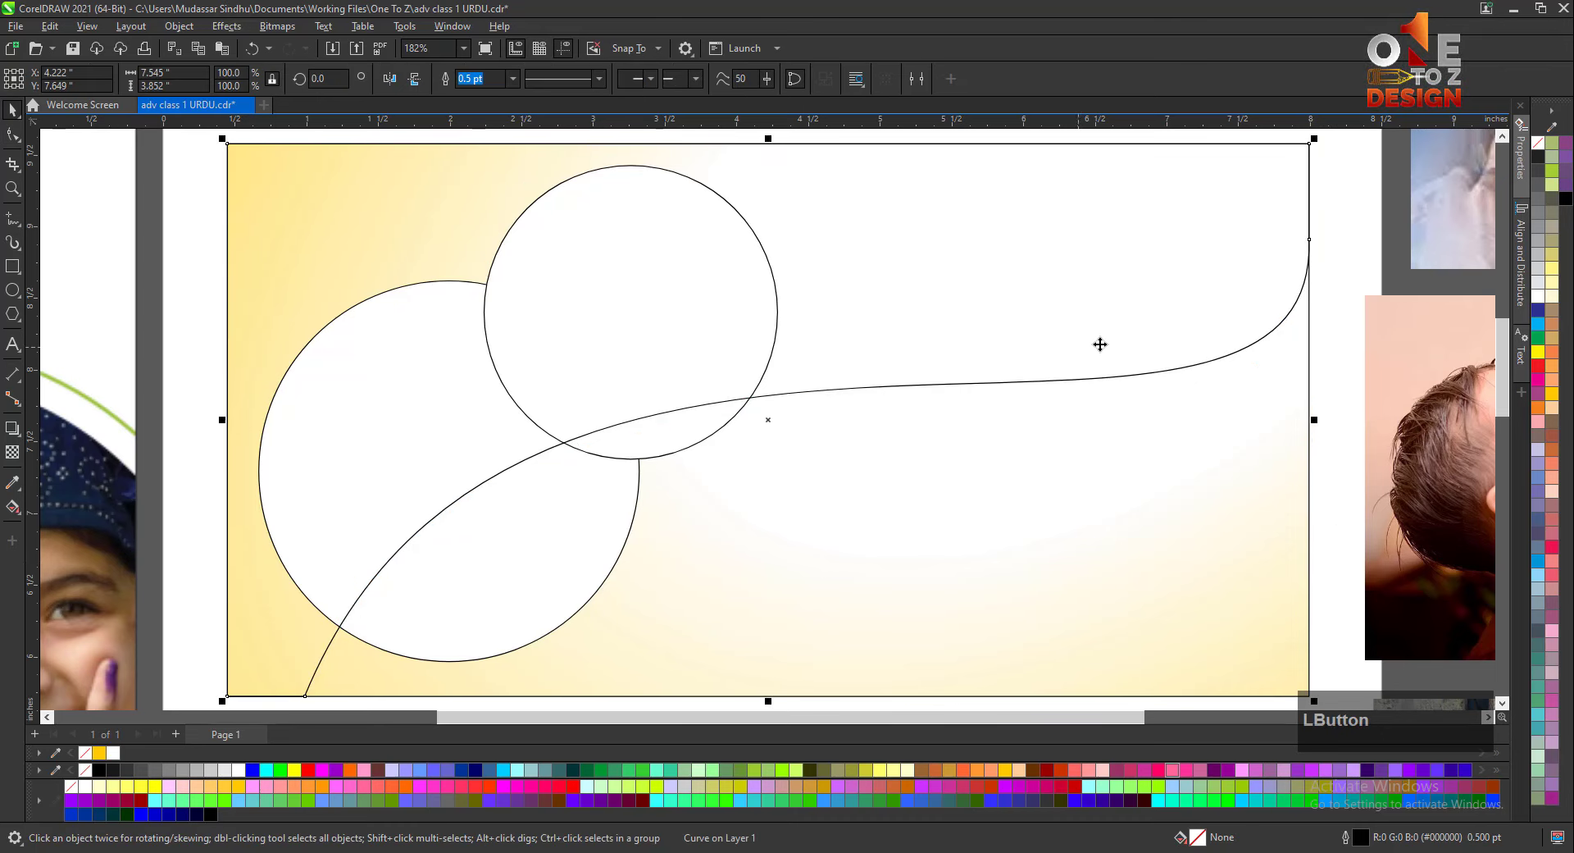
Move the wave's node on the banner's right edge up close to the top-right corner.
key("space")
left_click_drag(1309, 240, 1310, 172)
key("space")
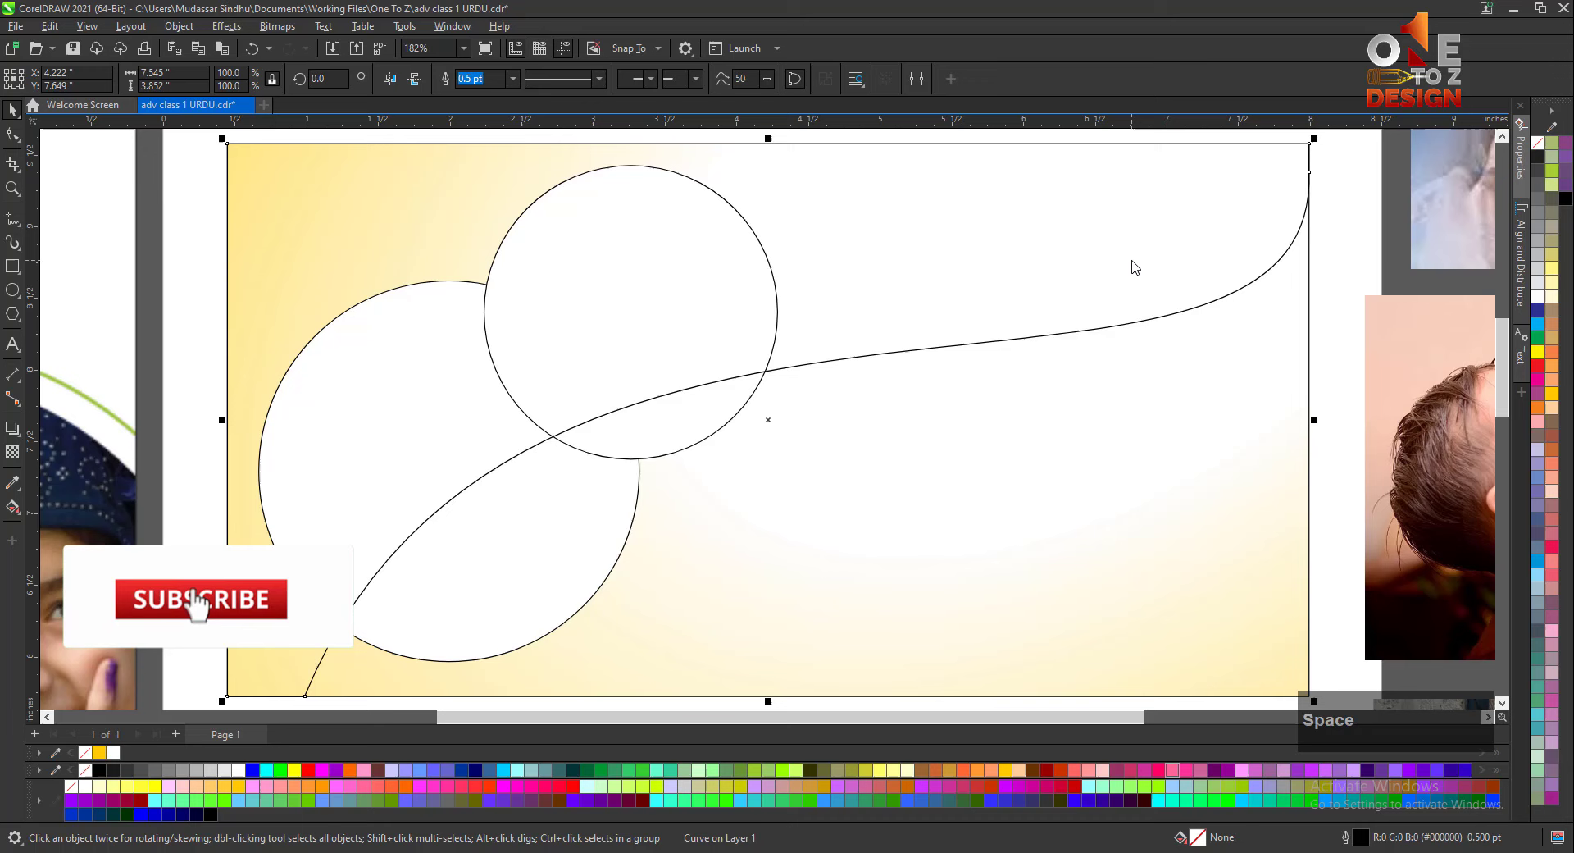
Fill the wave shape dark red (#990000) and make a copy with its node on the banner's right edge moved slightly down.
left_click(1048, 770)
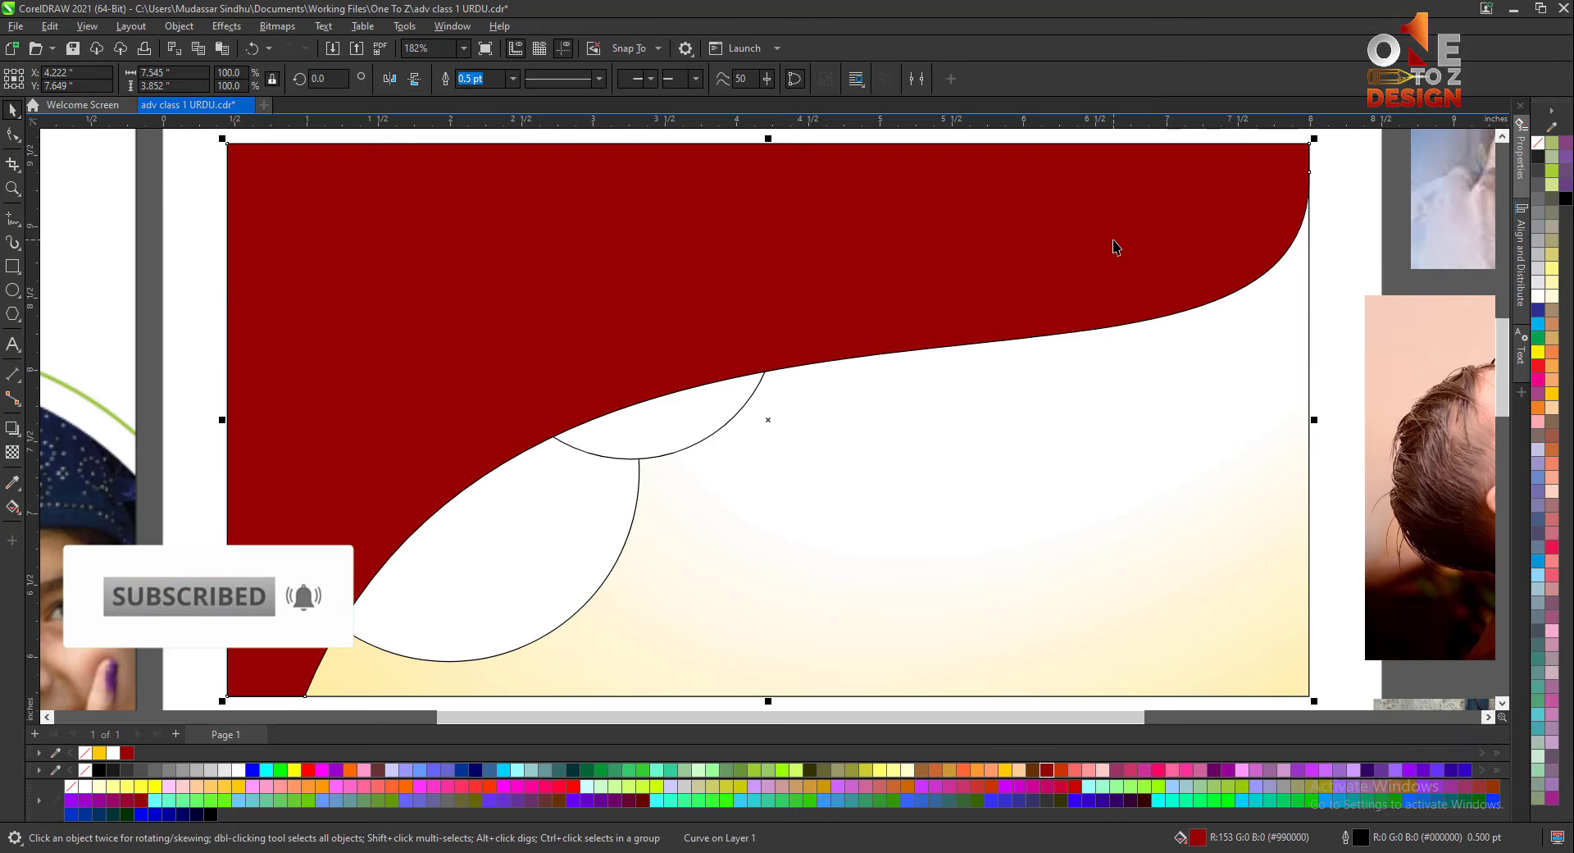
key("space")
left_click_drag(1309, 173, 1310, 225)
key("KP_Add")
key("ctrl+z")
key("space")
left_click(1361, 217)
double_click(1302, 205)
left_click(1310, 195)
key("space")
Fill the wave copy yellow (#FFCC00) and order it behind the dark red wave.
left_click(1006, 770)
key("ctrl+Page_Down")
key("ctrl+Page_Down")
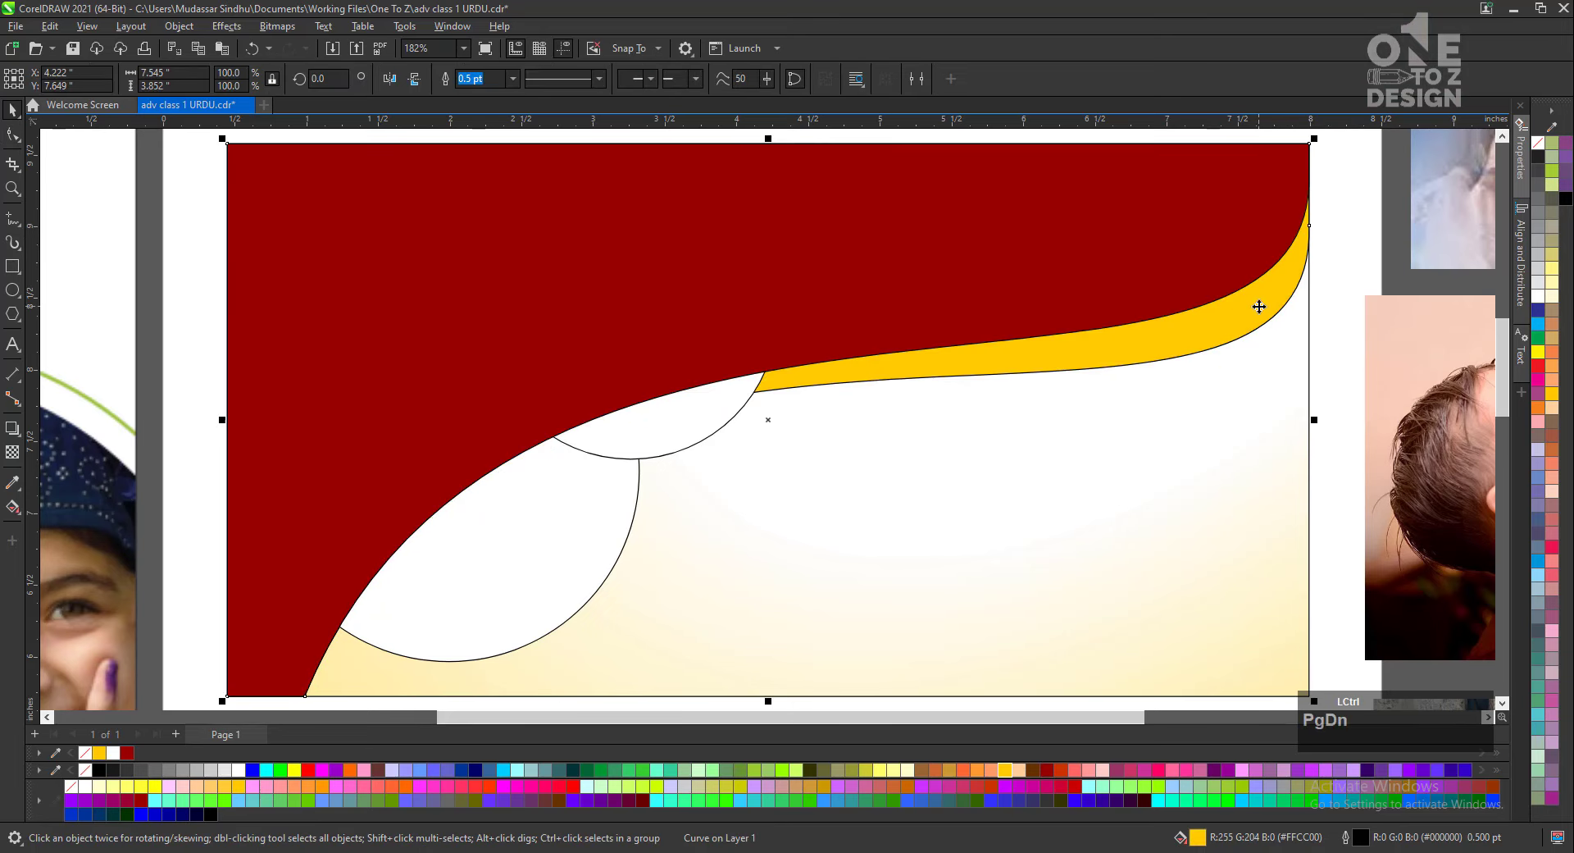
Send the dark red wave backward so it lies behind the two picture circles.
left_click(1213, 246)
key("ctrl+Page_Down")
left_click_drag(1214, 246, 1164, 205)
key("ctrl+z")
left_click(1338, 244)
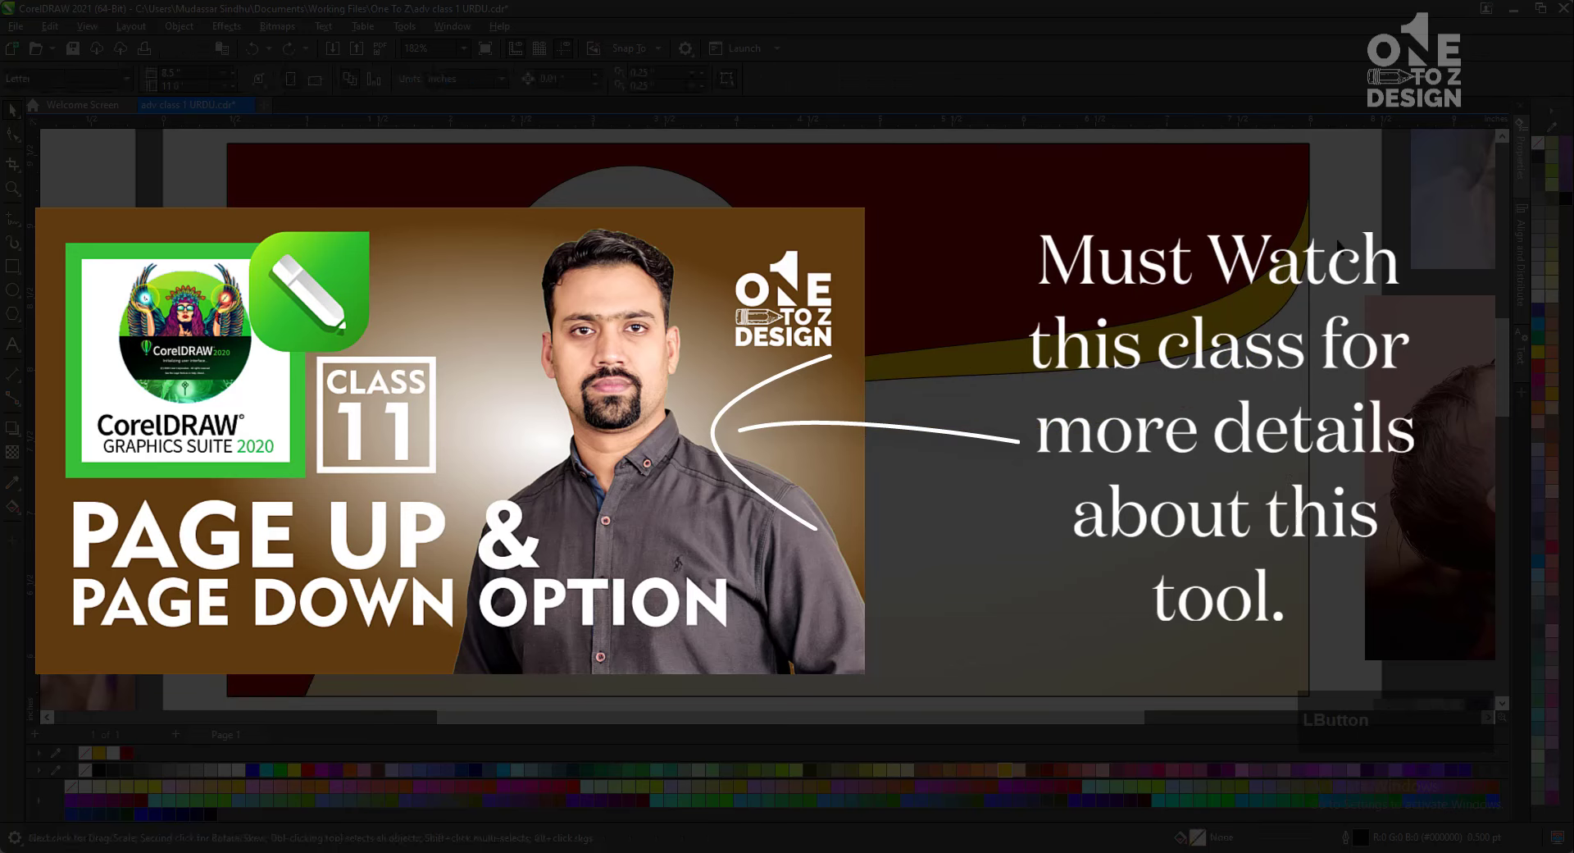
Copy the yellow wave with its right-edge node raised slightly and fill the copy white as a stripe below the red wave.
key("F10")
left_click(1310, 196)
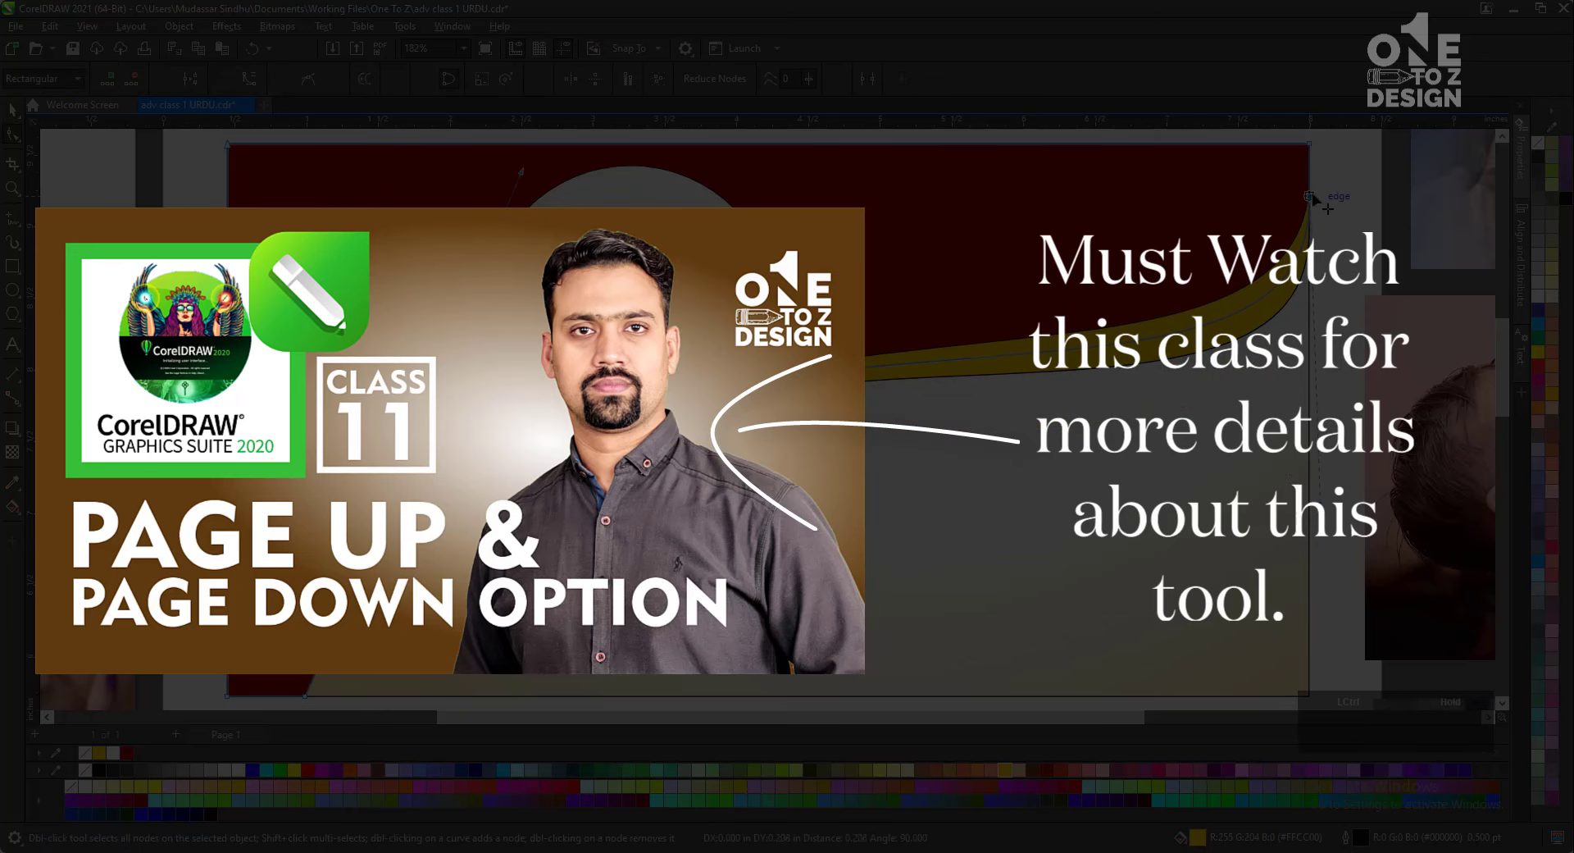
key("space")
left_click(238, 770)
left_click(1338, 244)
left_click(1272, 313)
Apply an elliptical fountain fill to the red wave, with black near the banner's upper-left corner fading to dark red towards the right.
left_click(1230, 250)
left_click(12, 507)
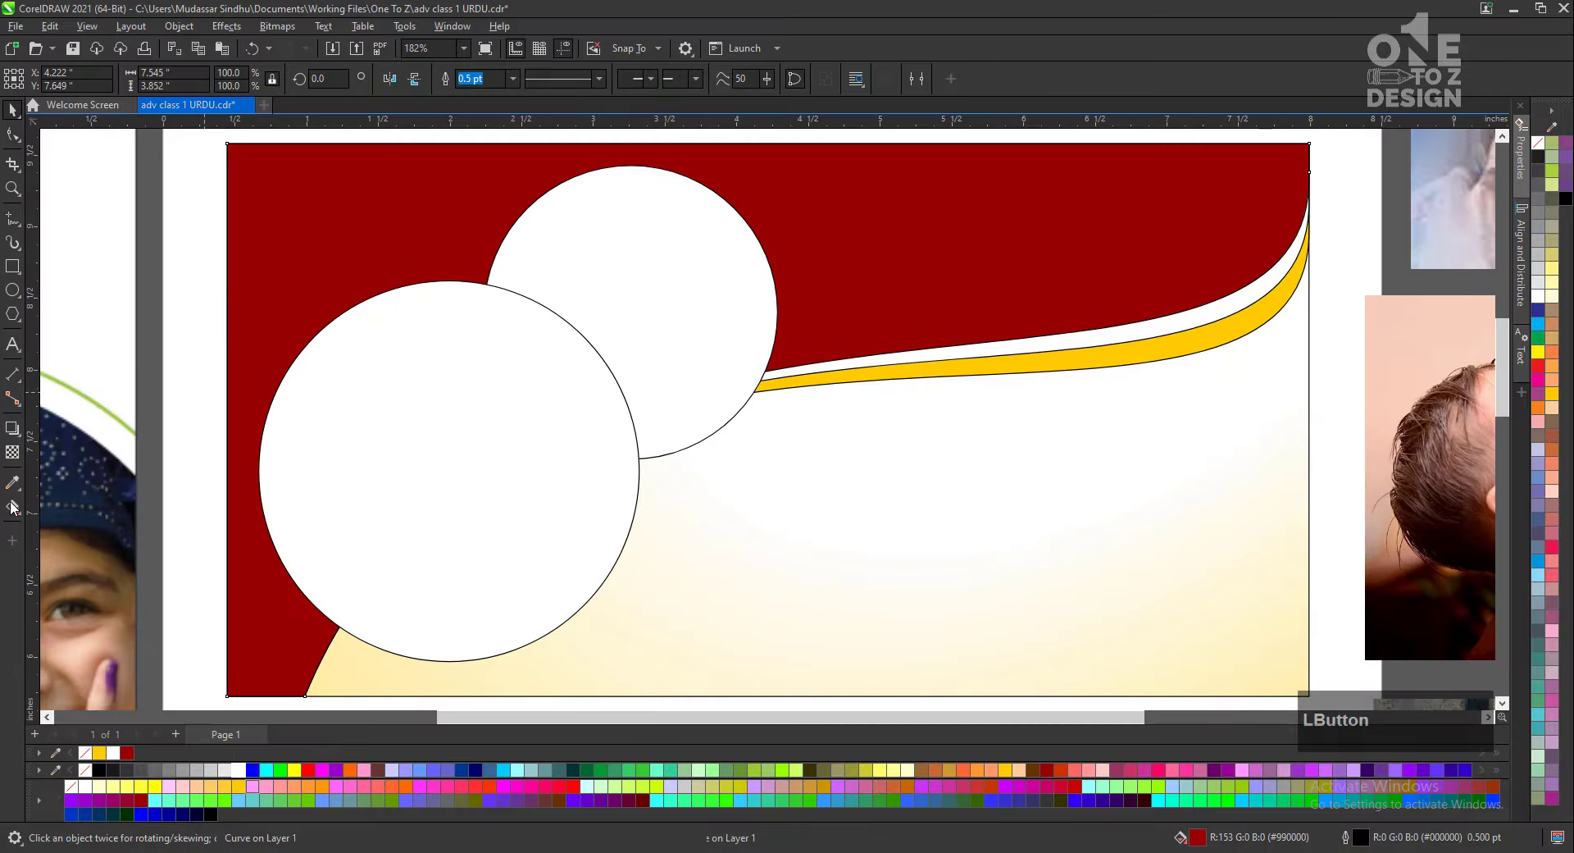
left_click_drag(327, 235, 1141, 266)
left_click(316, 79)
left_click_drag(734, 250, 312, 222)
left_click(99, 771)
left_click_drag(1142, 267, 1227, 263)
Remove the outlines from the dark red, white and yellow waves.
key("space")
right_click(1539, 142)
left_click(1341, 246)
left_click(1267, 284)
right_click(1538, 143)
left_click(1275, 306)
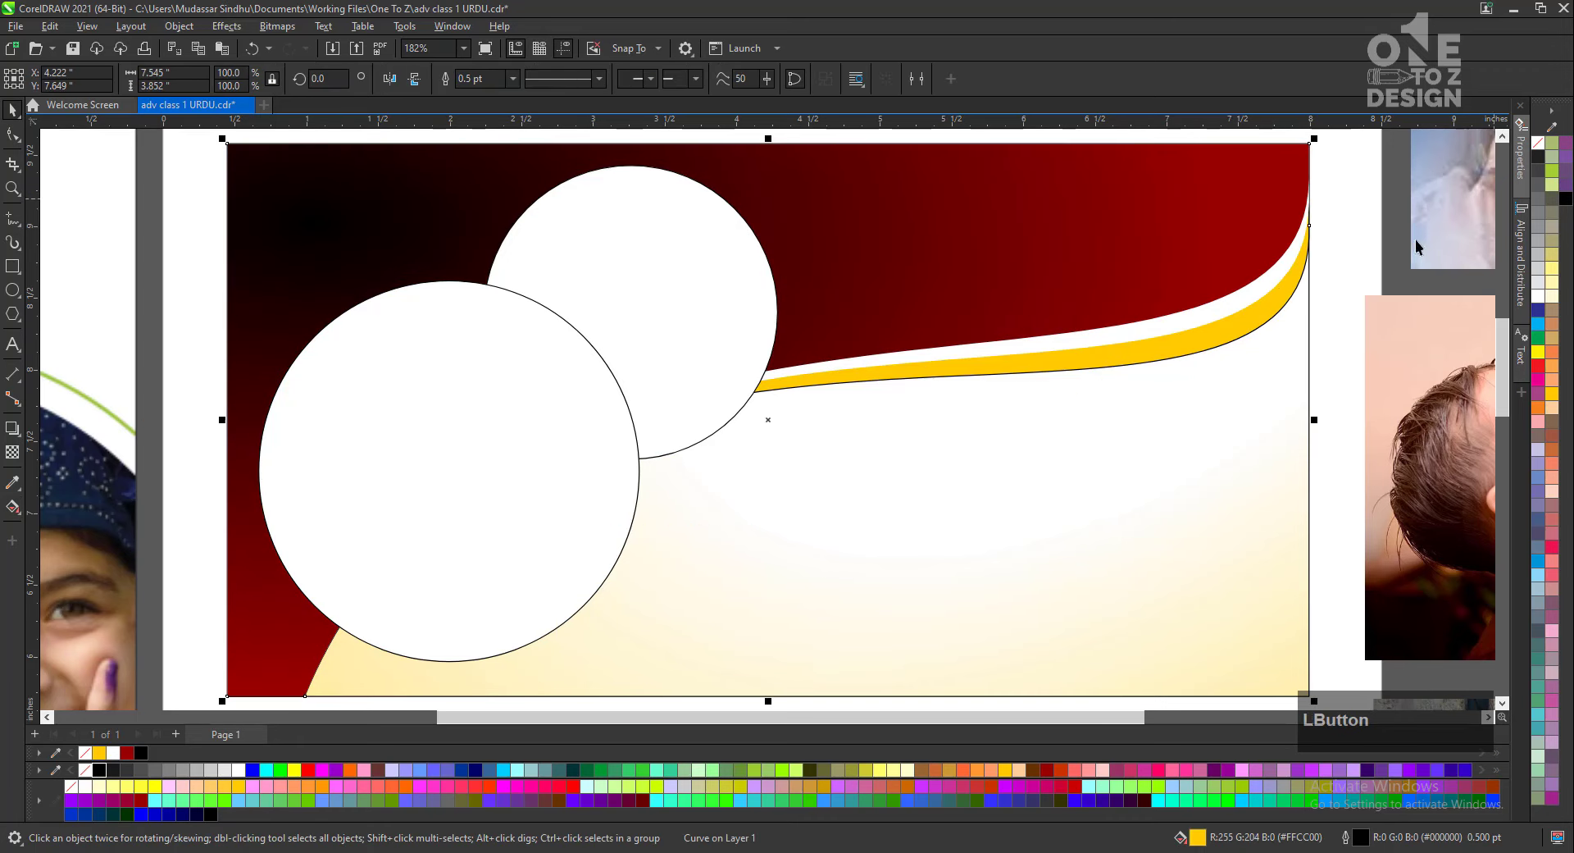
right_click(1538, 143)
Recolour the yellow stripe light red (#FF6666).
left_click(932, 612)
left_click(1061, 771)
left_click(1075, 771)
Reshape the curves of the white and light-red stripes so both become thinner along the wave.
double_click(1298, 254)
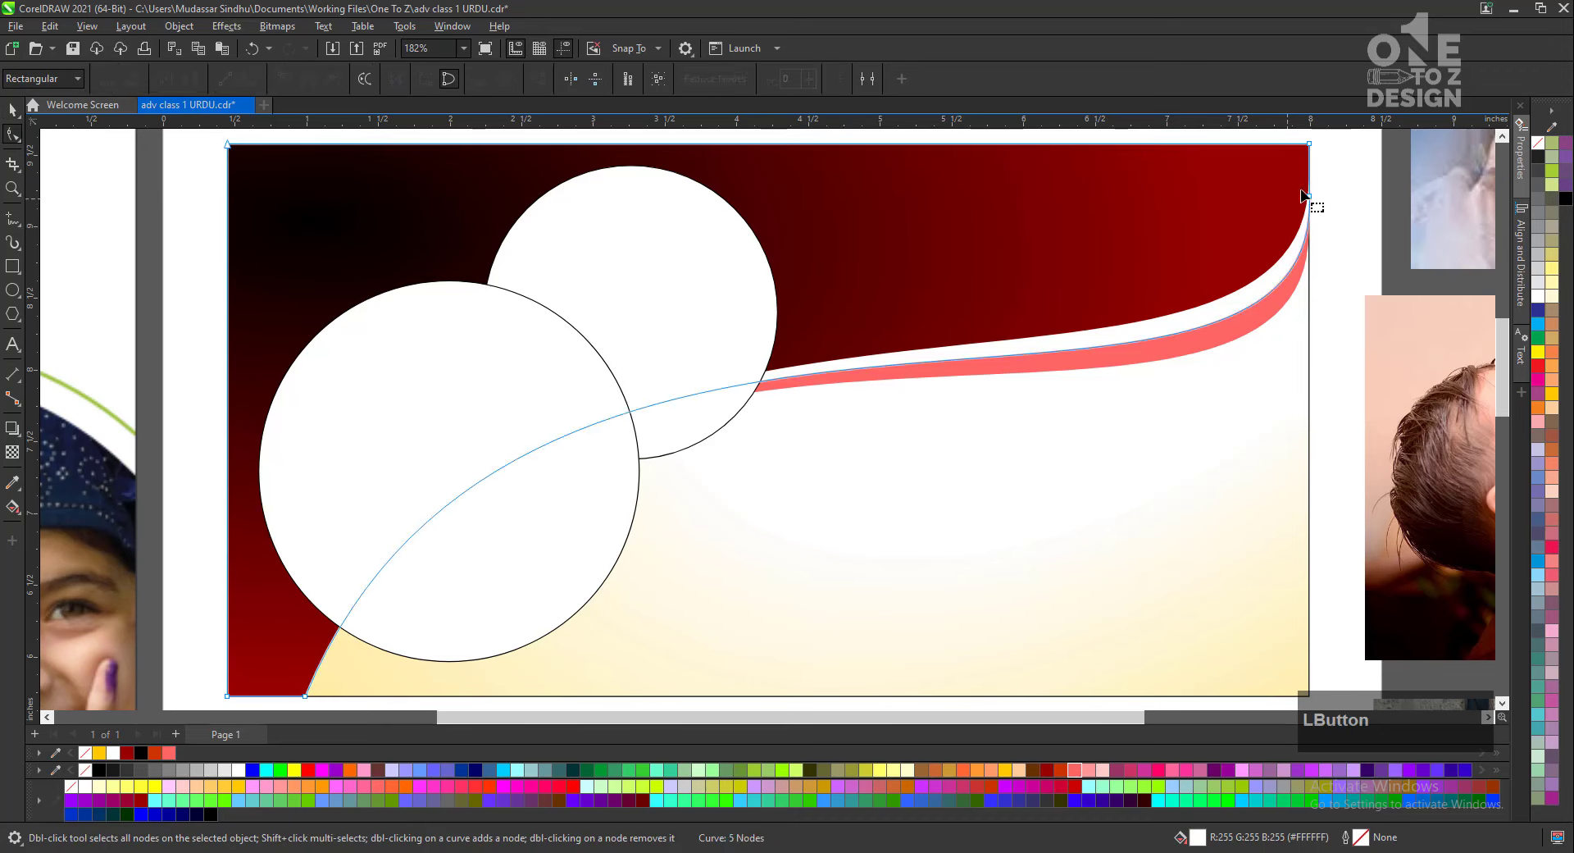
left_click_drag(1302, 195, 1316, 489)
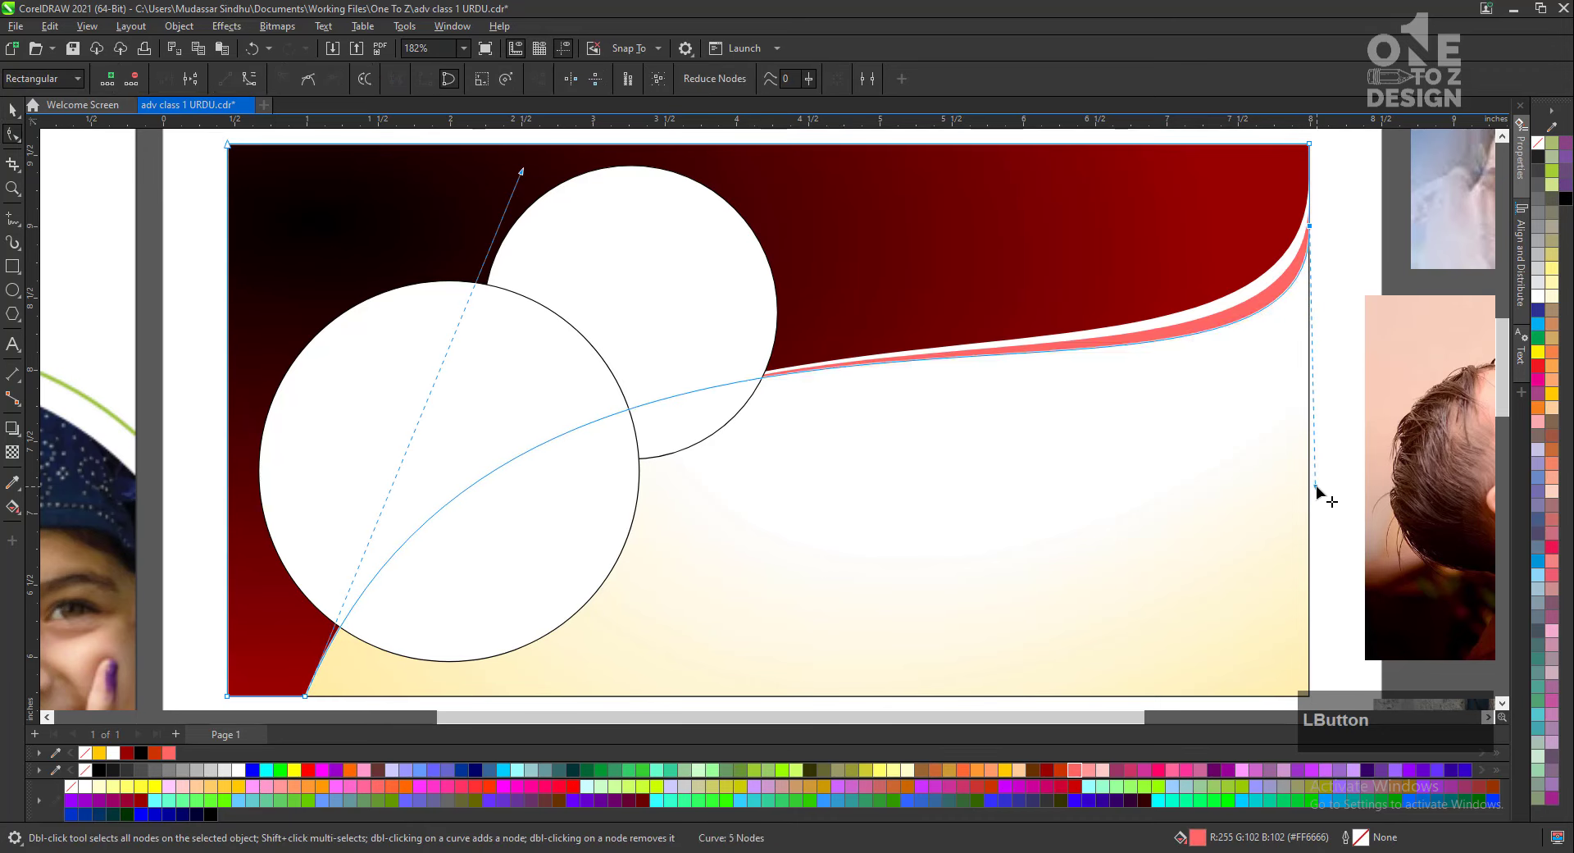
key("space")
left_click(1345, 484)
Make a concentric copy of the larger circle, scaled down to about 2.4 inches in diameter.
left_click(633, 421)
left_click_drag(643, 277, 620, 300)
key("KP_Add")
left_click(211, 365)
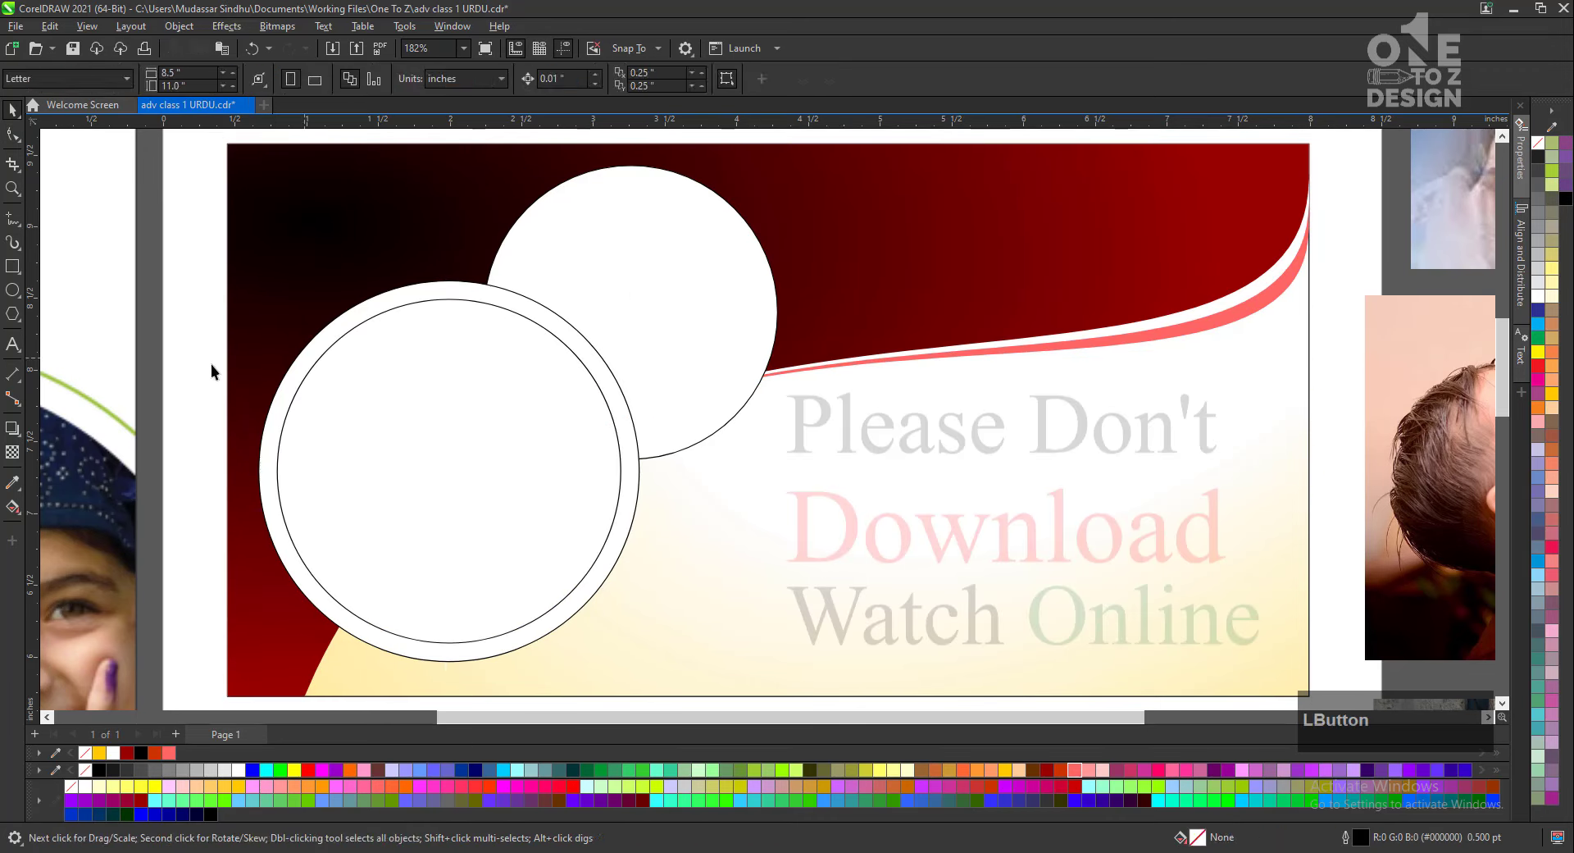
Fill the larger outer circle yellow (#FFCC00) and remove the outlines from it and its white inner circle.
left_click(282, 402)
left_click(1006, 771)
right_click(1538, 142)
left_click(574, 394)
right_click(1538, 145)
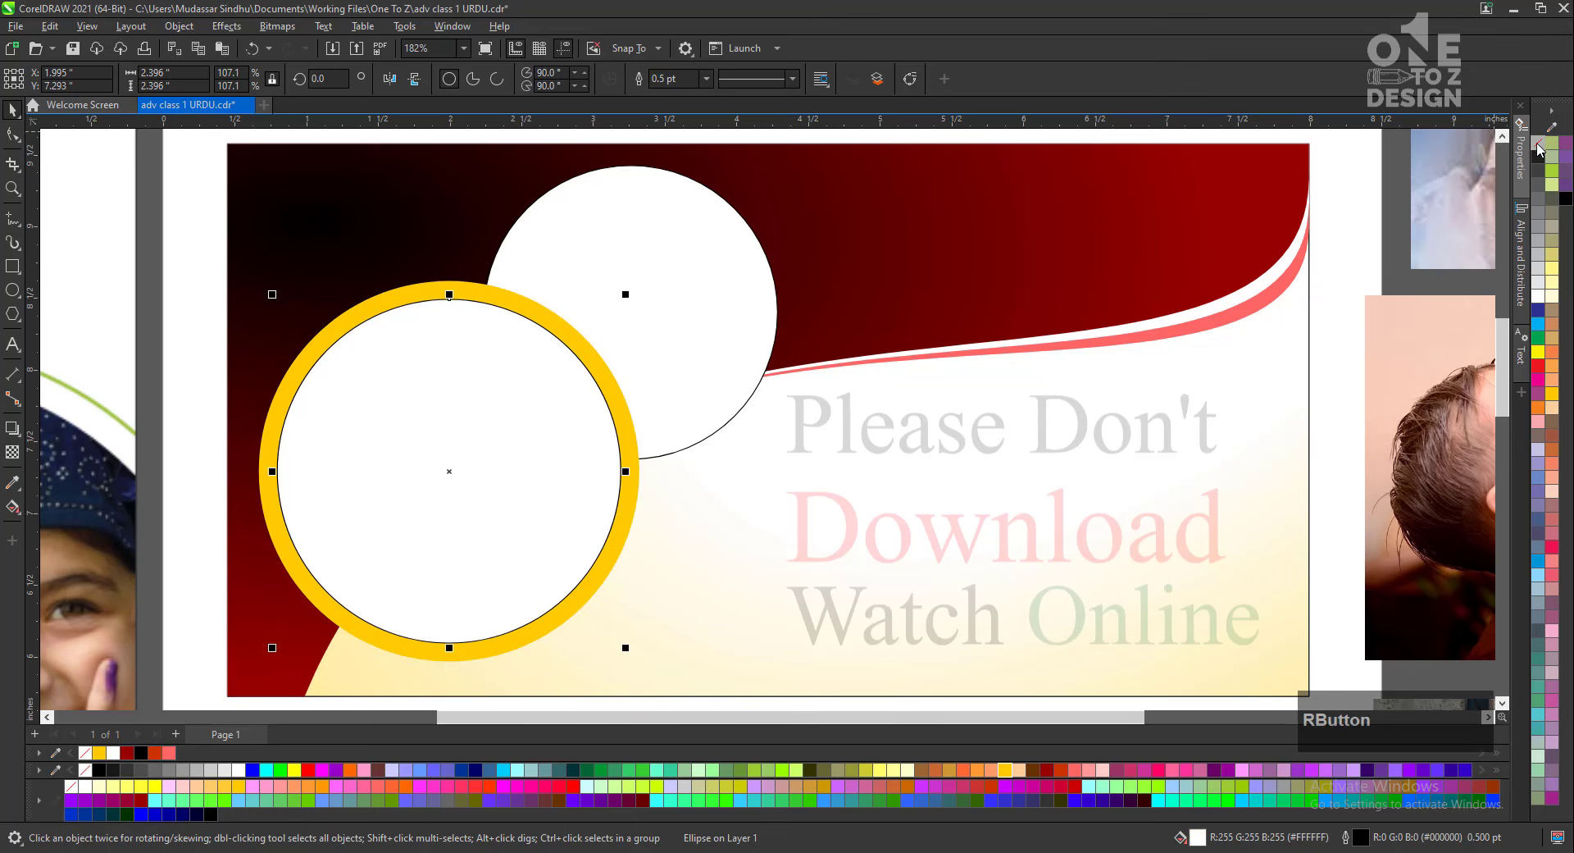
left_click(1362, 232)
Bring the upper circle to the front and make a concentric copy about 1.87 inches in diameter inside it.
left_click(721, 303)
key("shift+Page_Up")
left_click(990, 774)
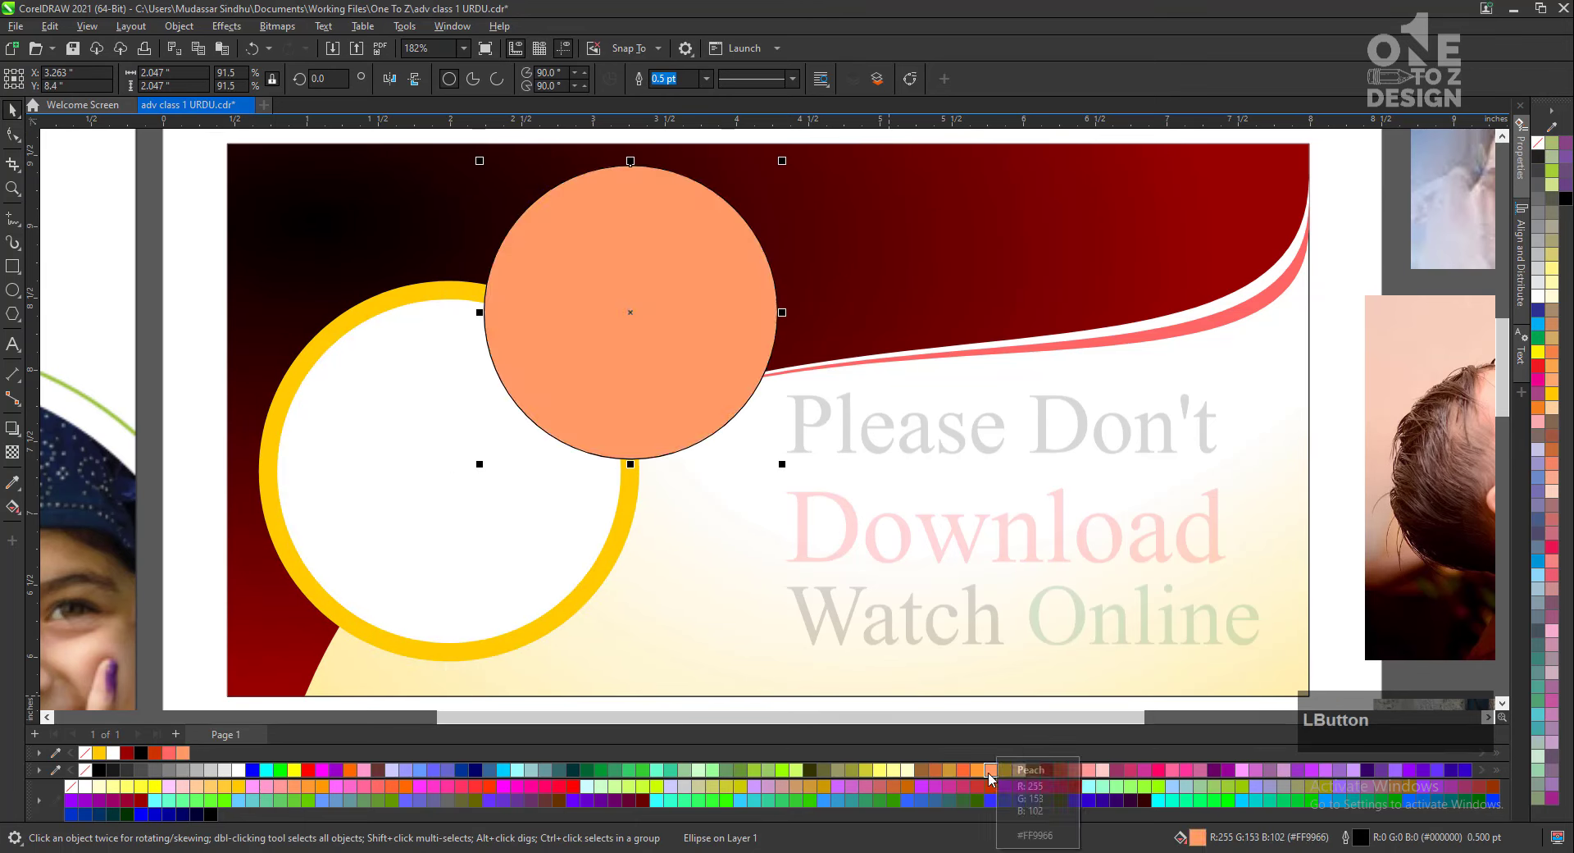
key("ctrl+z")
key("KP_Add")
left_click_drag(782, 464, 770, 452)
Fill the upper outer circle orange (#FF6633) and remove the outlines from it and its inner circle.
left_click(761, 251)
left_click(963, 771)
right_click(1538, 144)
left_click(722, 287)
right_click(1539, 145)
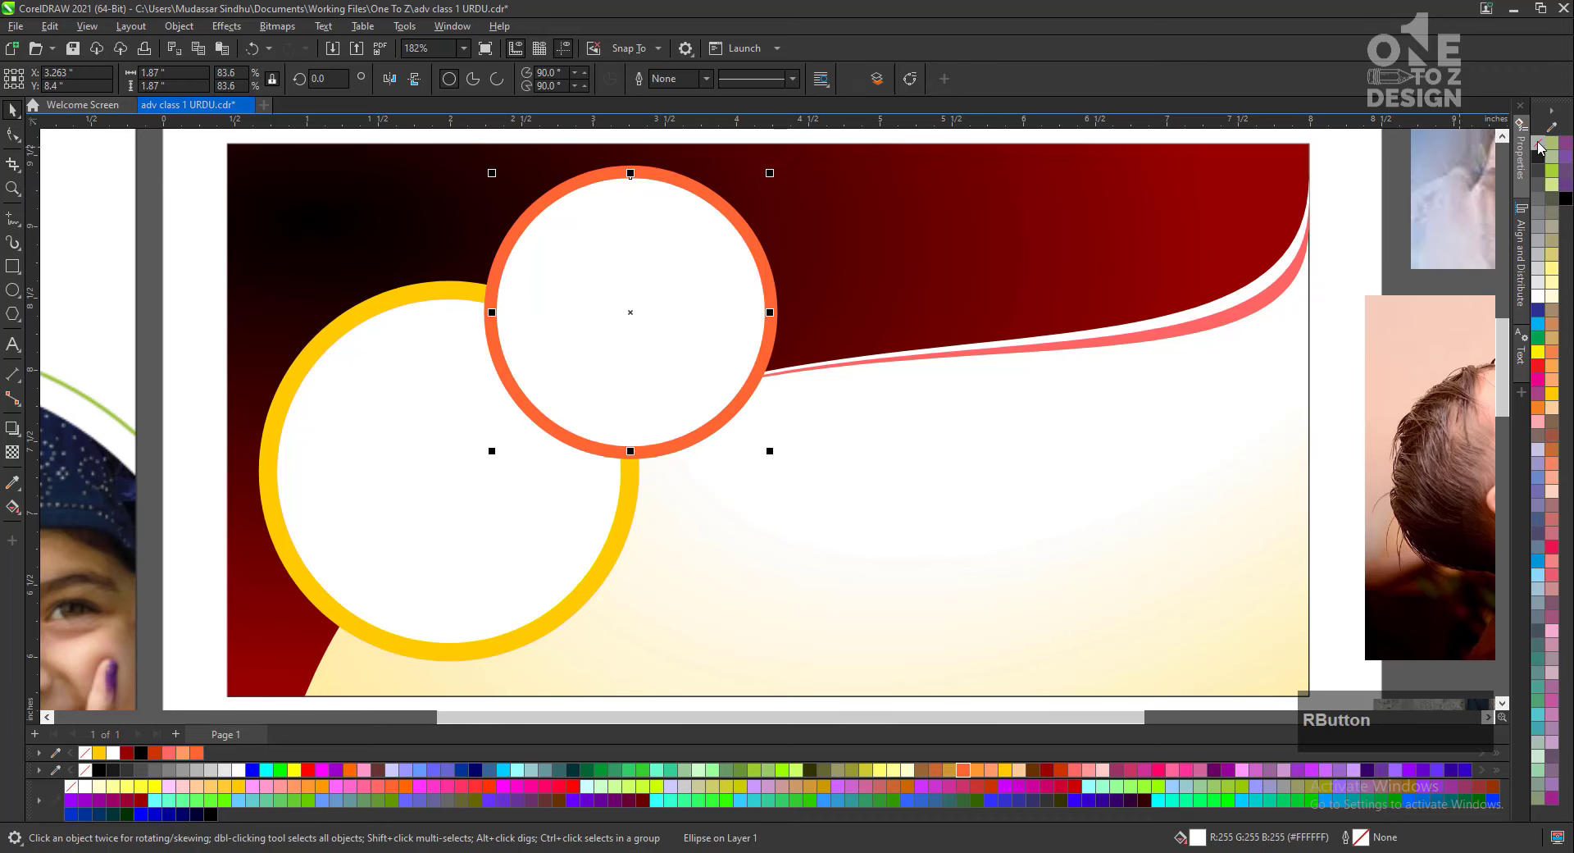
Apply a linear fountain fill to the light-red stripe, running from grey at its right end to dark olive towards the circles.
left_click(1265, 301)
key("g")
left_click_drag(1286, 283, 949, 352)
left_click(810, 771)
left_click(1287, 284)
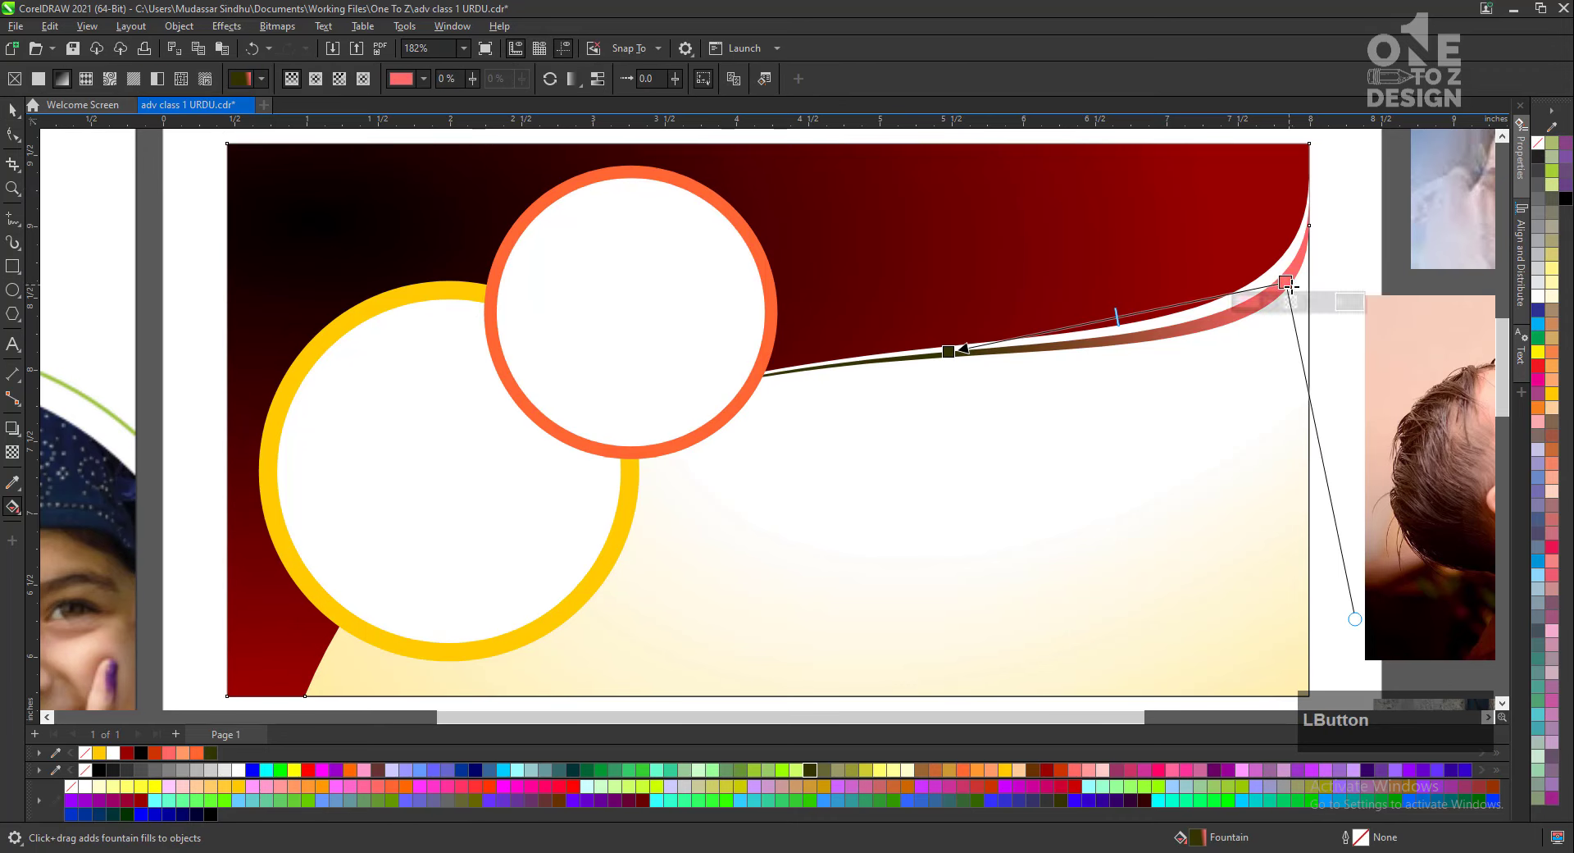
left_click(1173, 770)
left_click(169, 771)
Change the large wave's fountain fill colours to dark red at the start and yellow (#FFCC00) at the end.
left_click(12, 110)
left_click(1248, 273)
key("g")
left_click(1230, 264)
left_click(1006, 771)
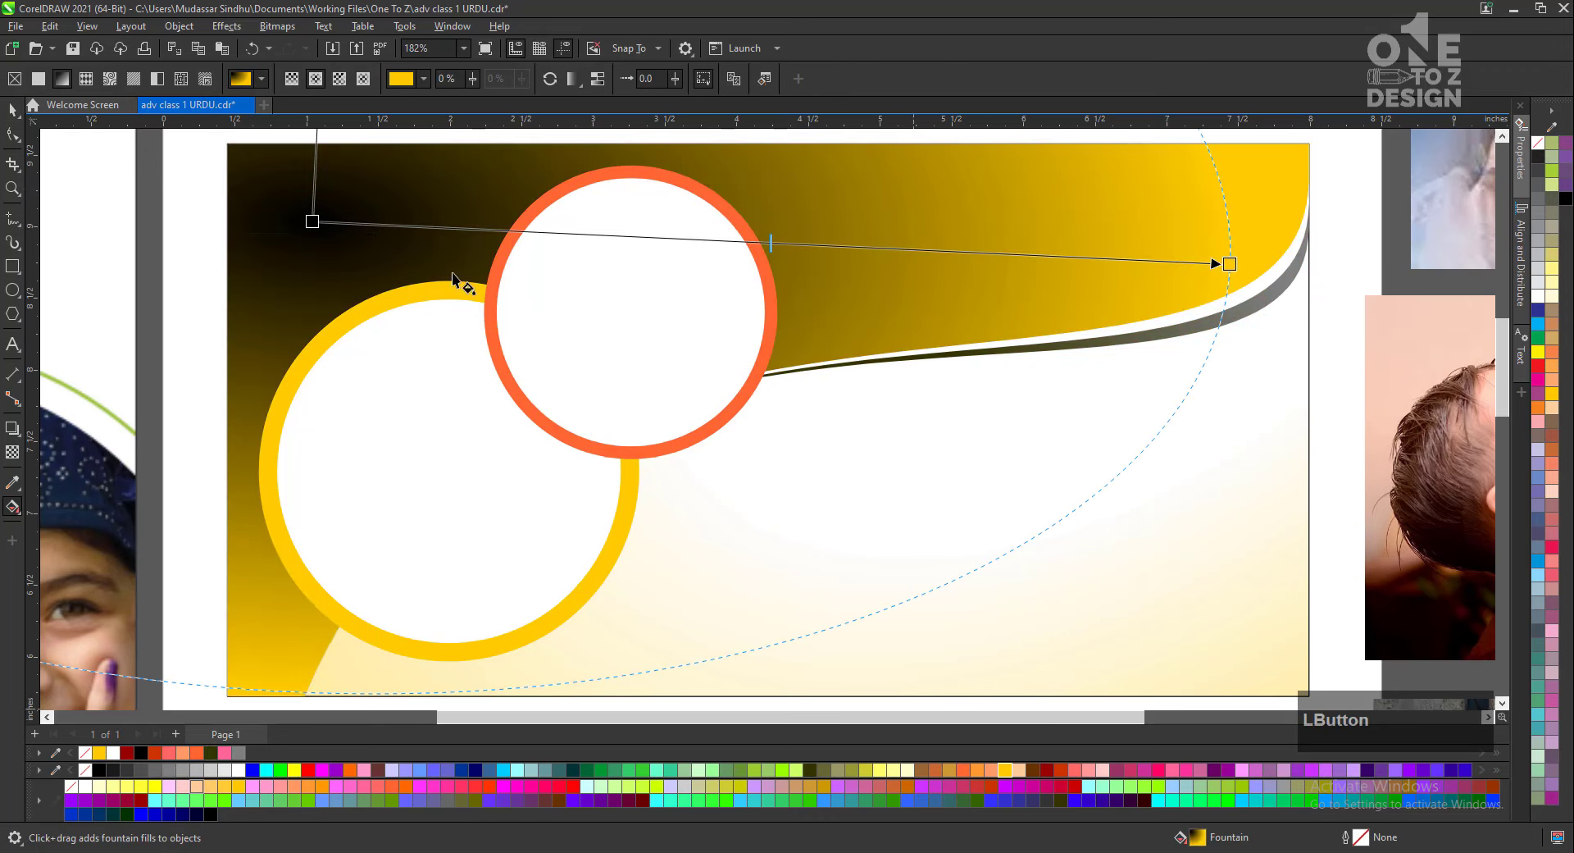
left_click(313, 222)
left_click(239, 771)
left_click(1047, 771)
Redraw the wave's fill as a linear gradient from yellow at the left through dark red to black at the right end.
left_click_drag(403, 274, 1335, 273)
left_click(403, 274)
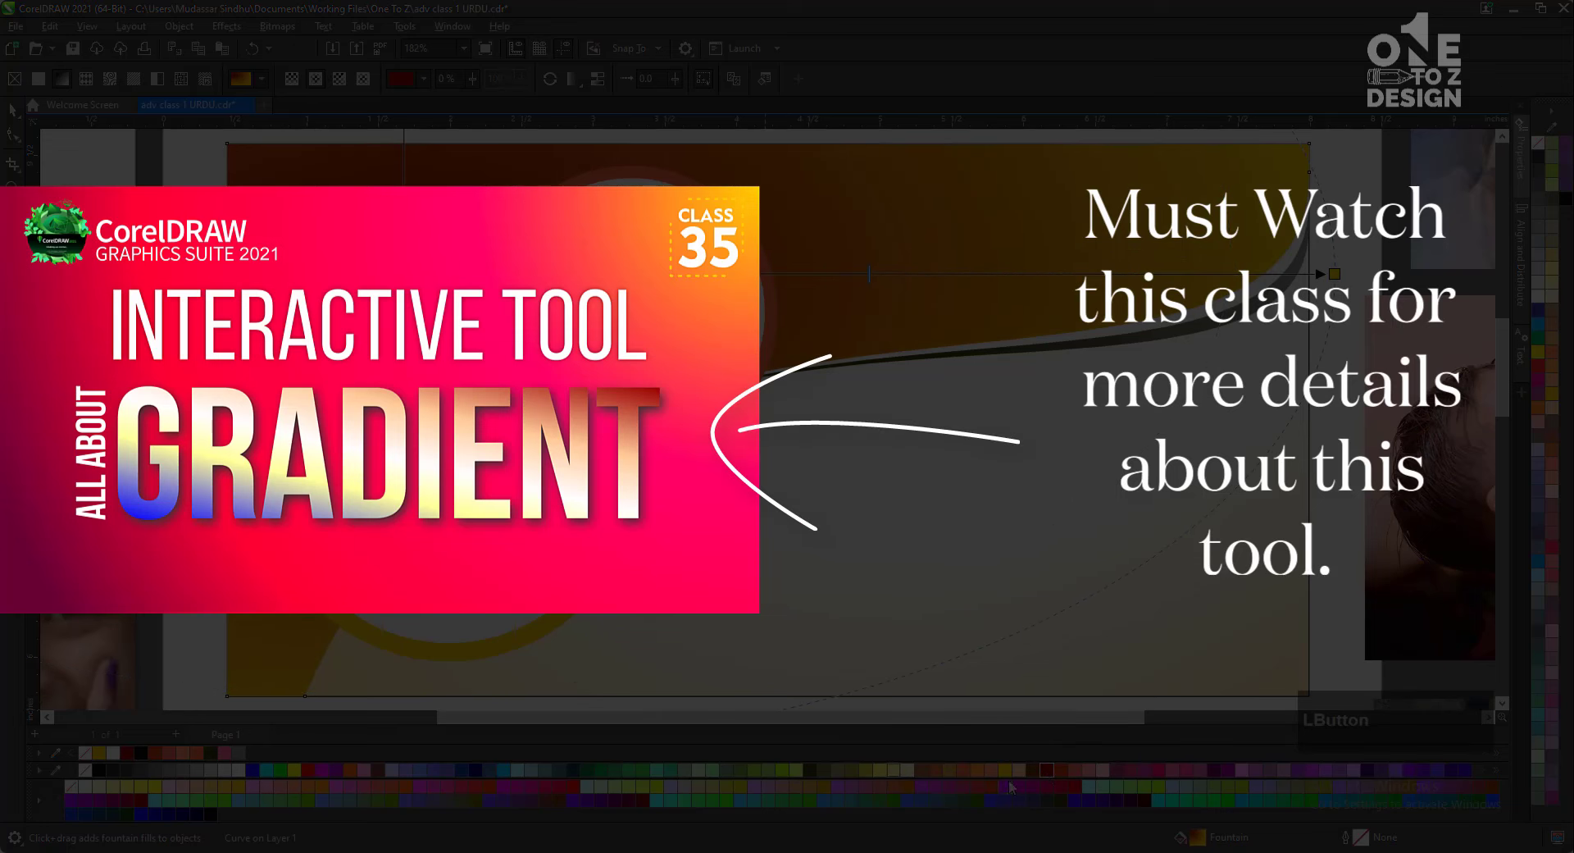
left_click(100, 770)
double_click(697, 274)
left_click(1047, 771)
left_click(292, 79)
left_click_drag(1153, 243, 1212, 246)
left_click_drag(1213, 246, 1363, 249)
left_click(12, 110)
left_click(1345, 382)
Add drop shadows to the yellow and orange rings, each drawn from the ring's right edge to its left edge.
left_click(630, 492)
left_click(13, 428)
left_click_drag(638, 471, 259, 470)
left_click(766, 361)
left_click_drag(776, 313, 485, 312)
left_click(13, 109)
left_click(215, 515)
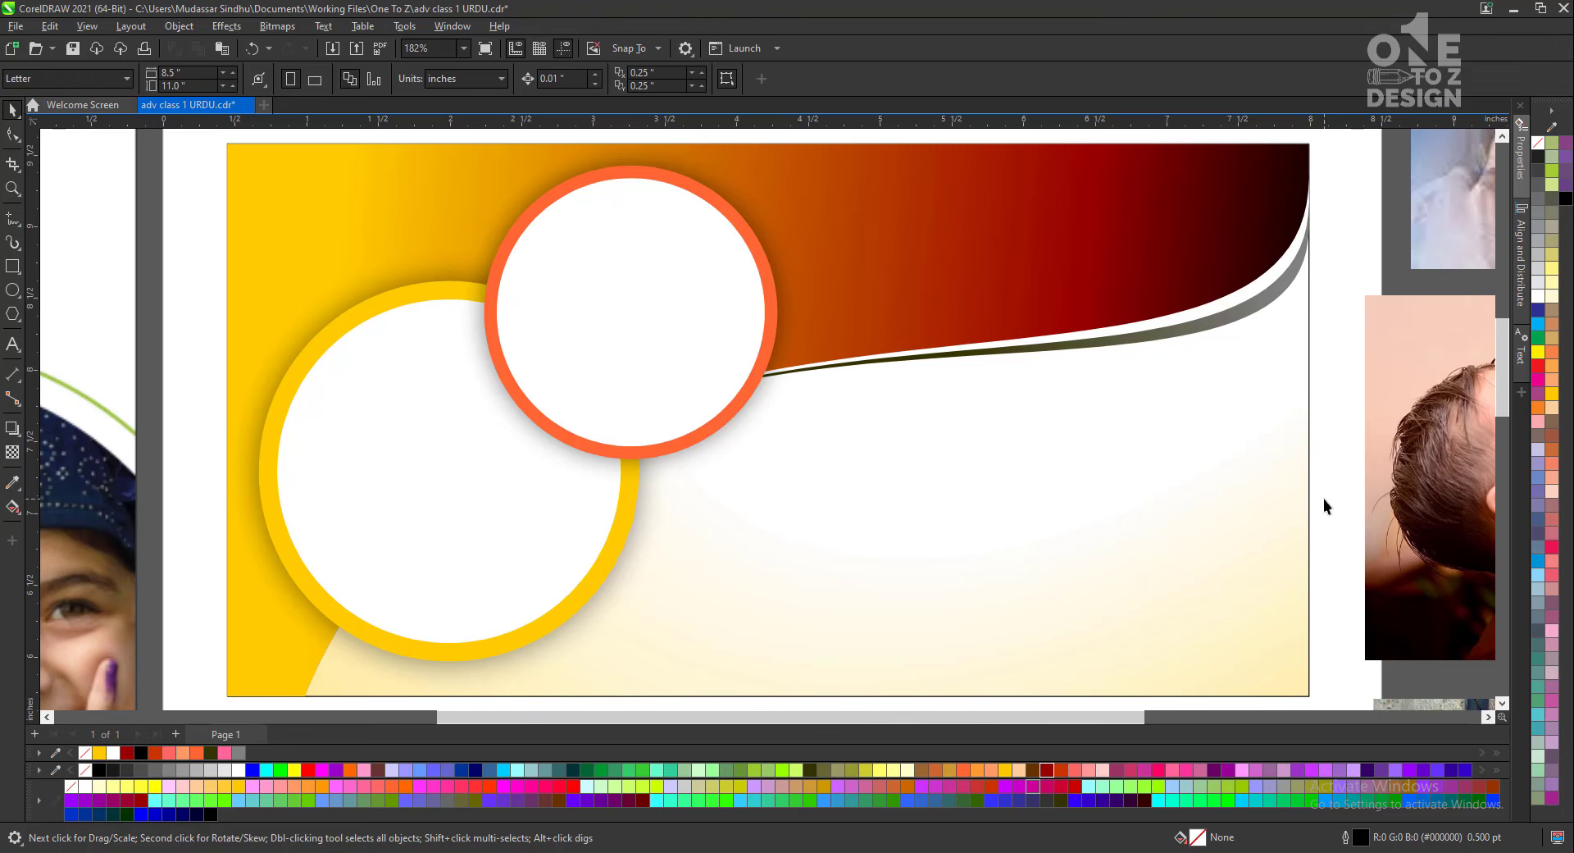
Try to PowerClip the close-up photo of the boy receiving drops inside the outer orange circle.
key("F4")
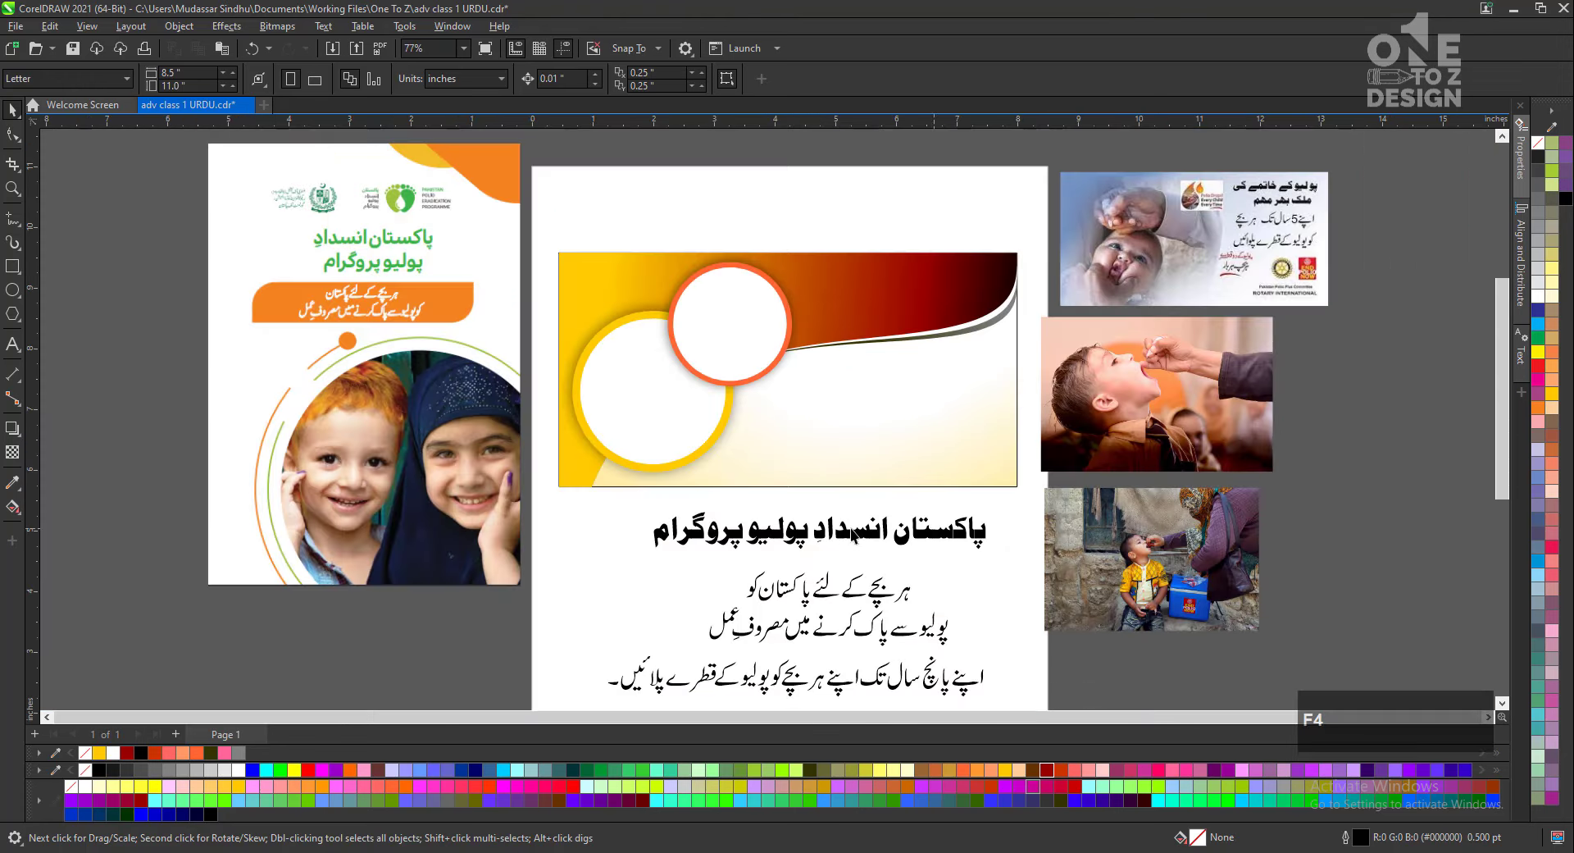
left_click(1148, 369)
left_click(1160, 580)
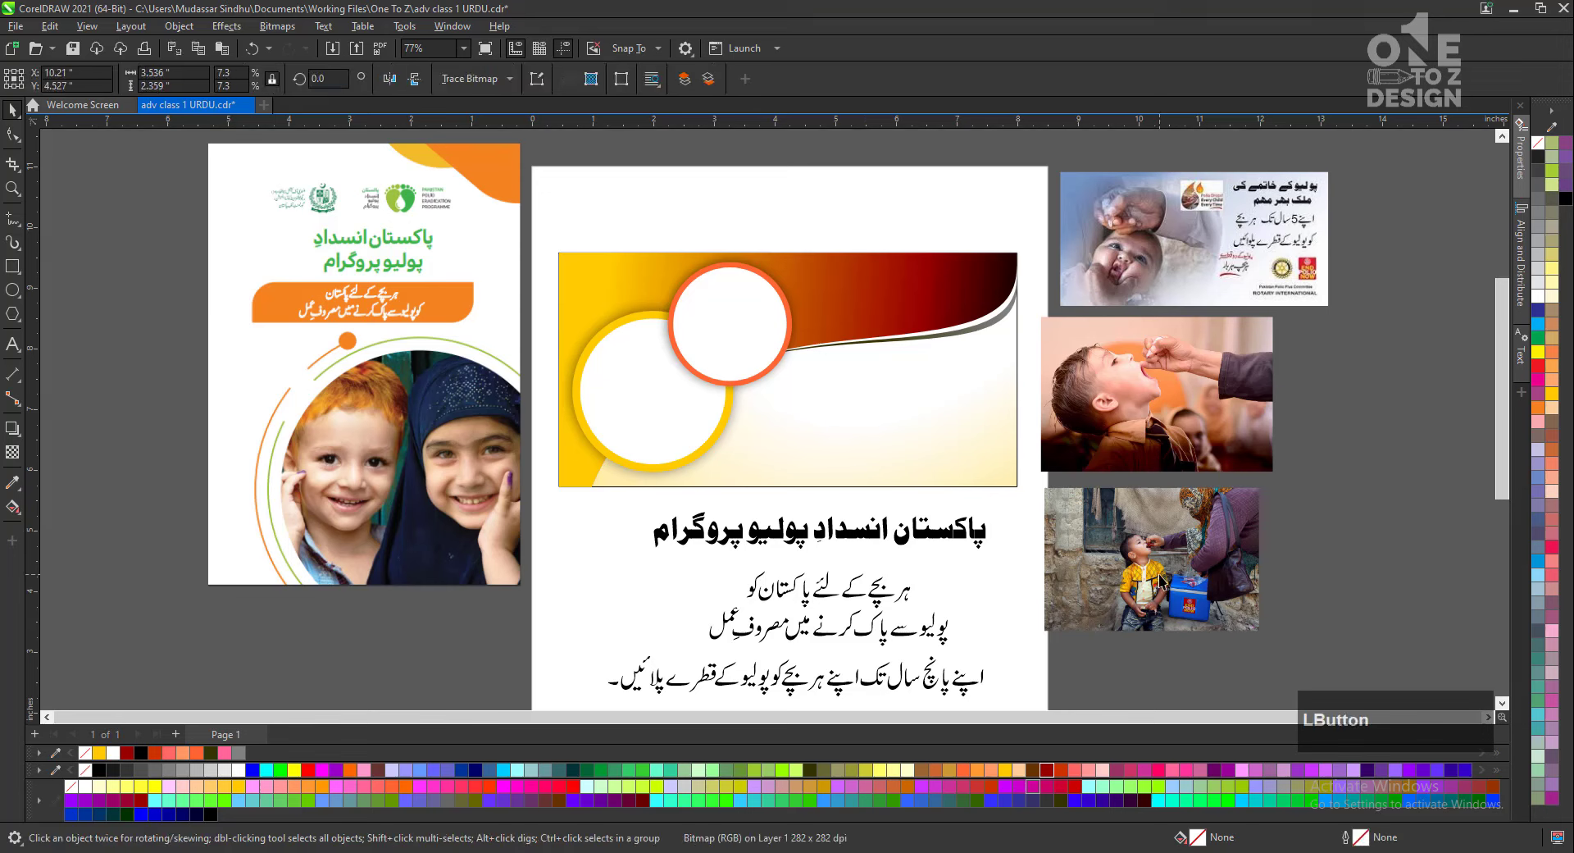
right_click(1141, 397)
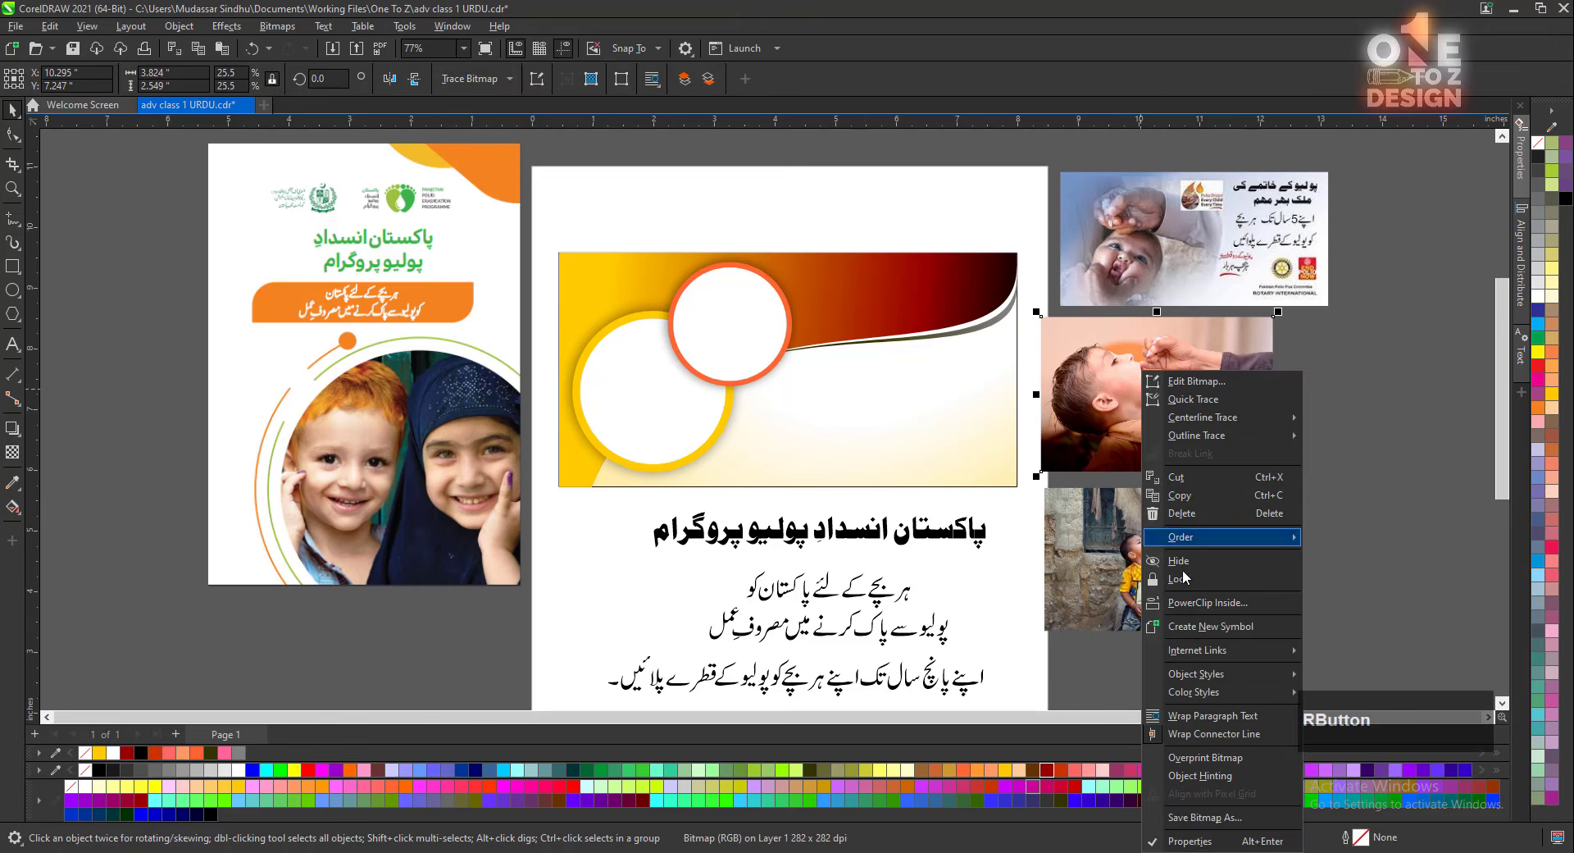
left_click(1222, 604)
left_click(713, 377)
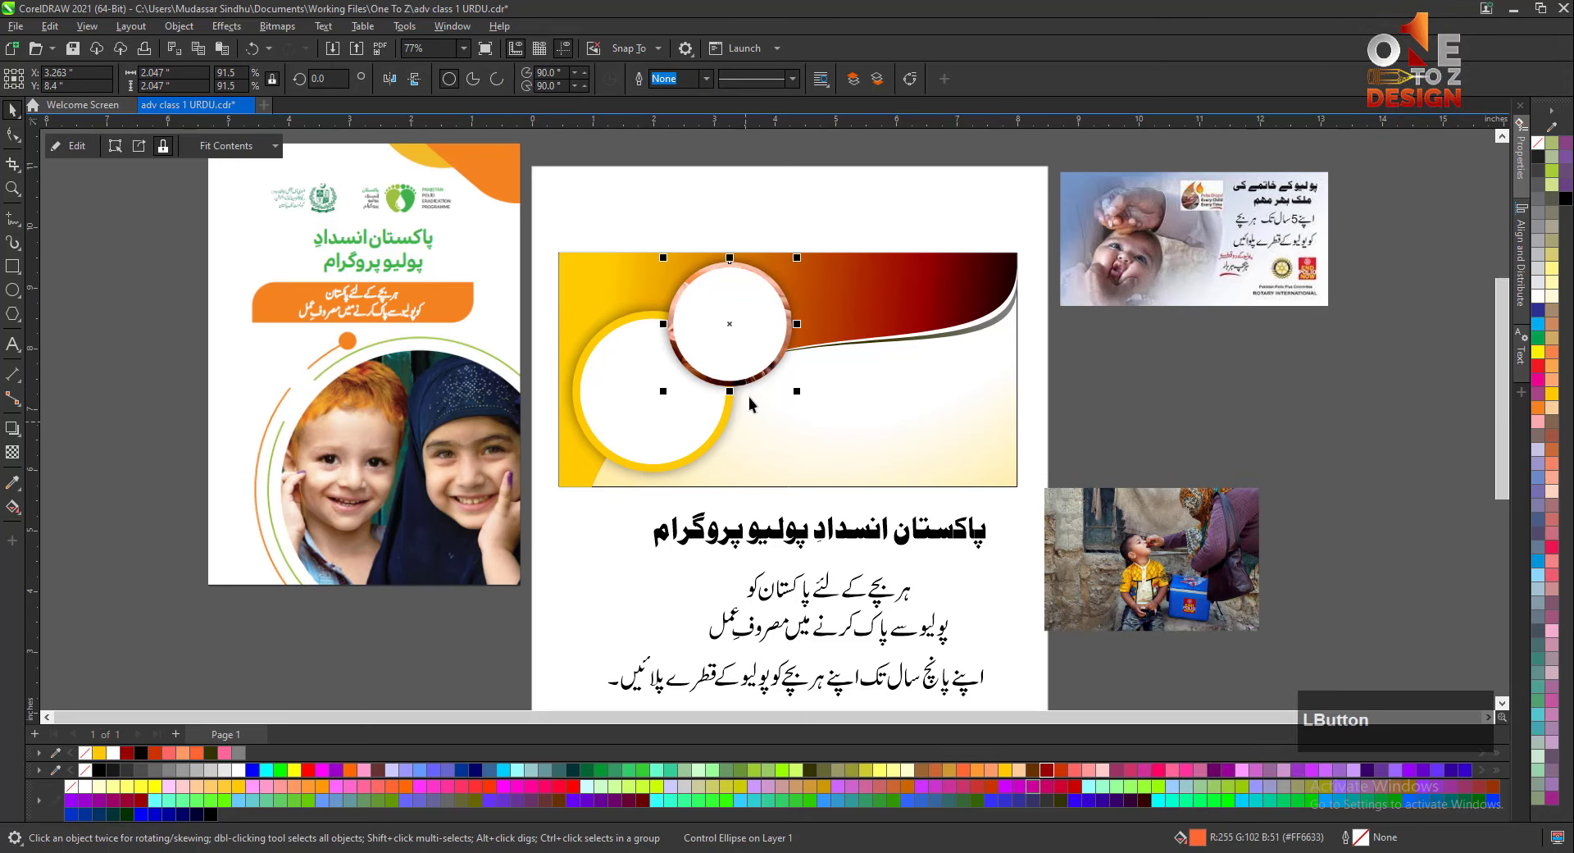
key("ctrl+z")
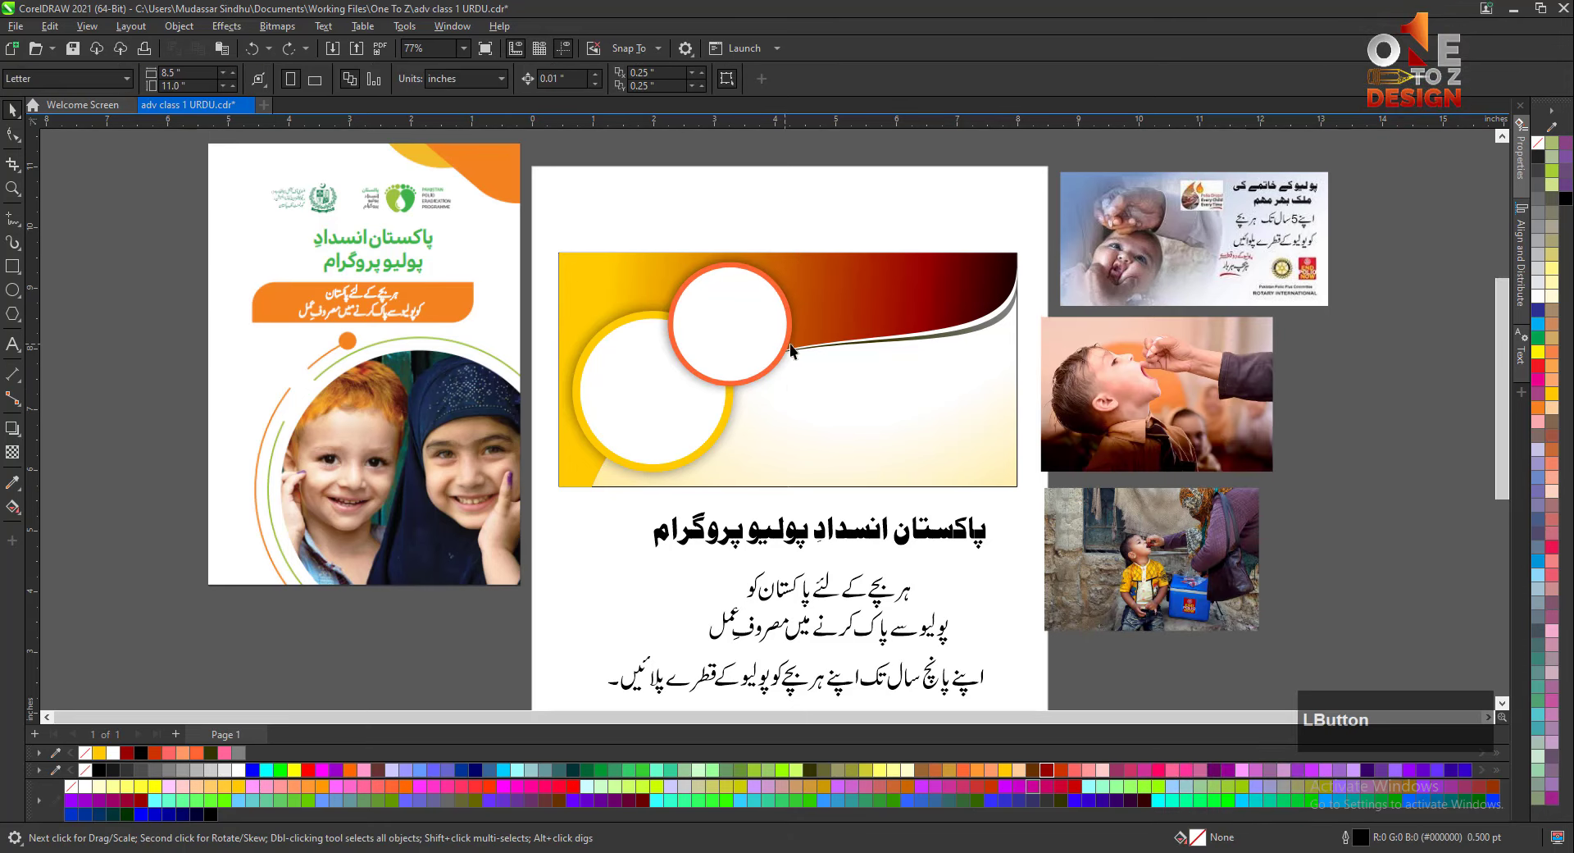
PowerClip the close-up photo of the boy inside the white inner circle of the orange ring.
left_click_drag(769, 351, 781, 354)
right_click(1109, 390)
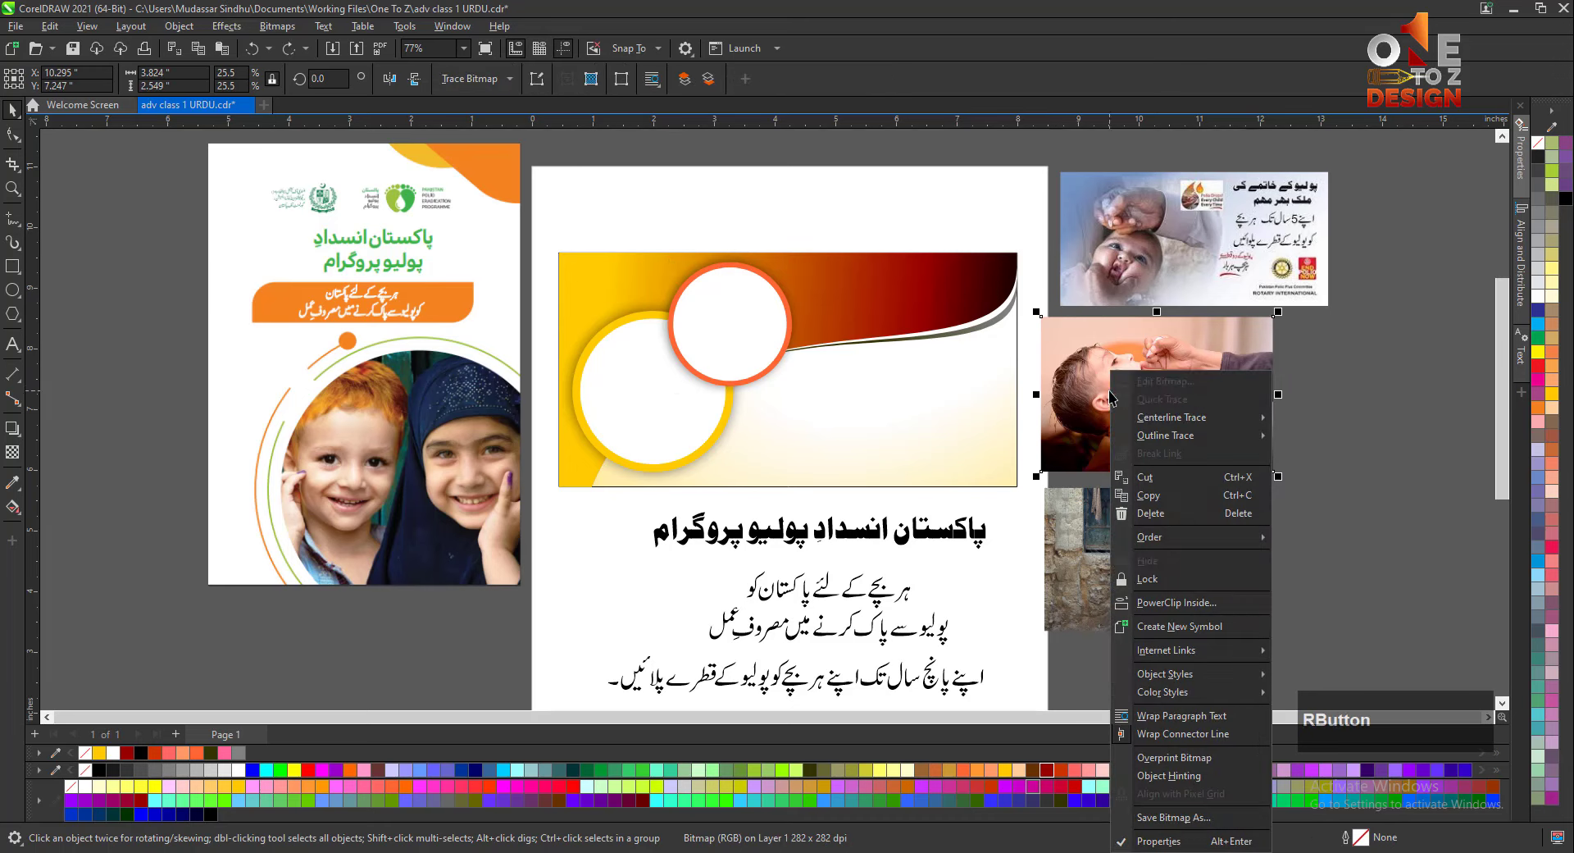
left_click(1148, 606)
left_click(705, 310)
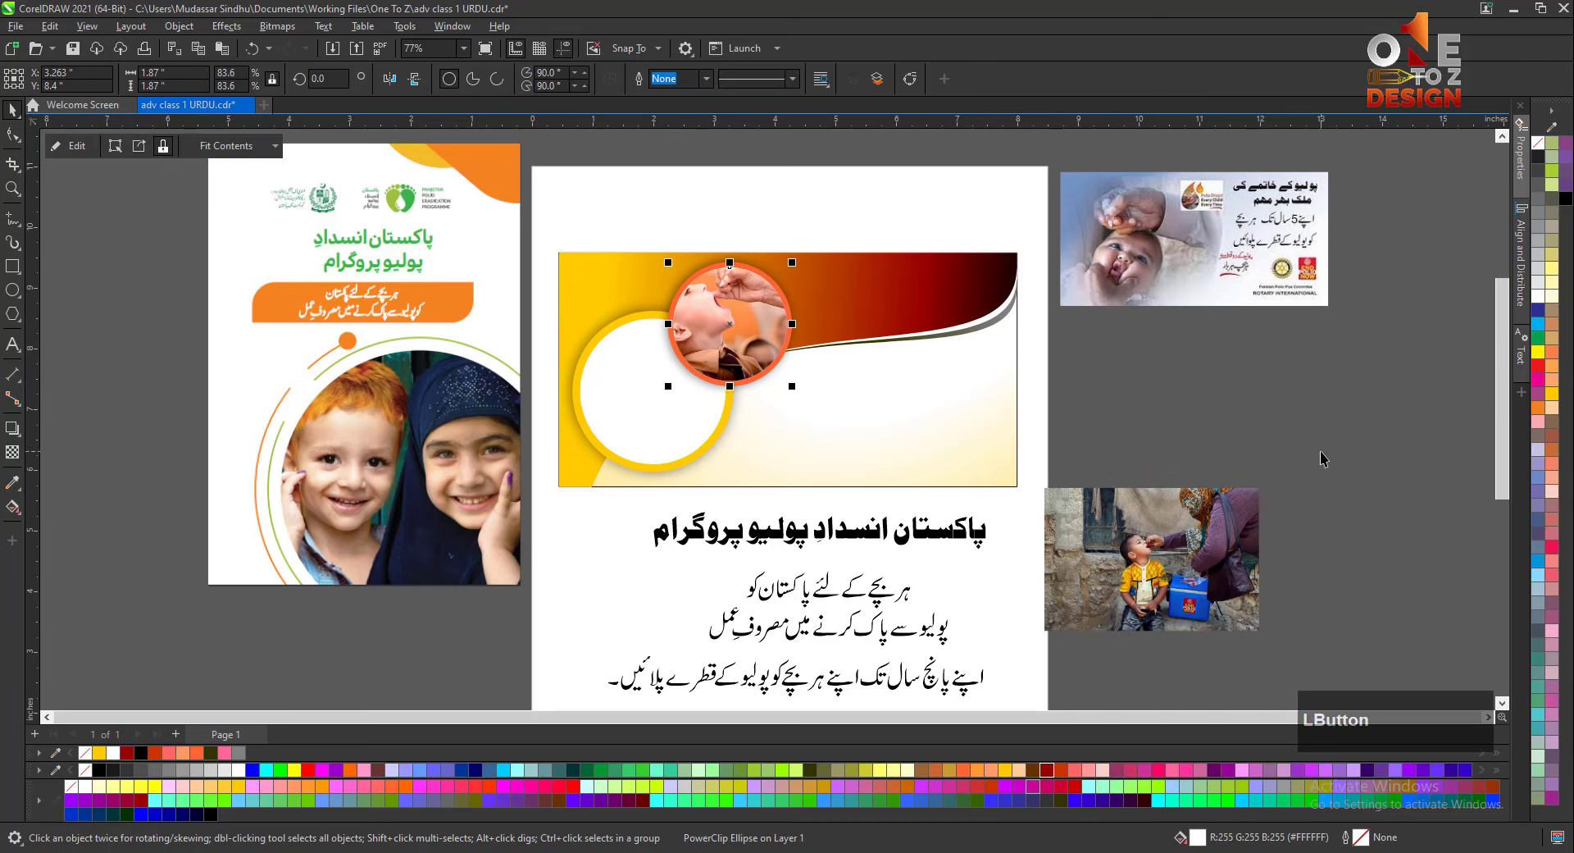
PowerClip the photo of the boy with the blue vaccine box inside the yellow ring's inner circle.
right_click(1160, 597)
left_click(1238, 353)
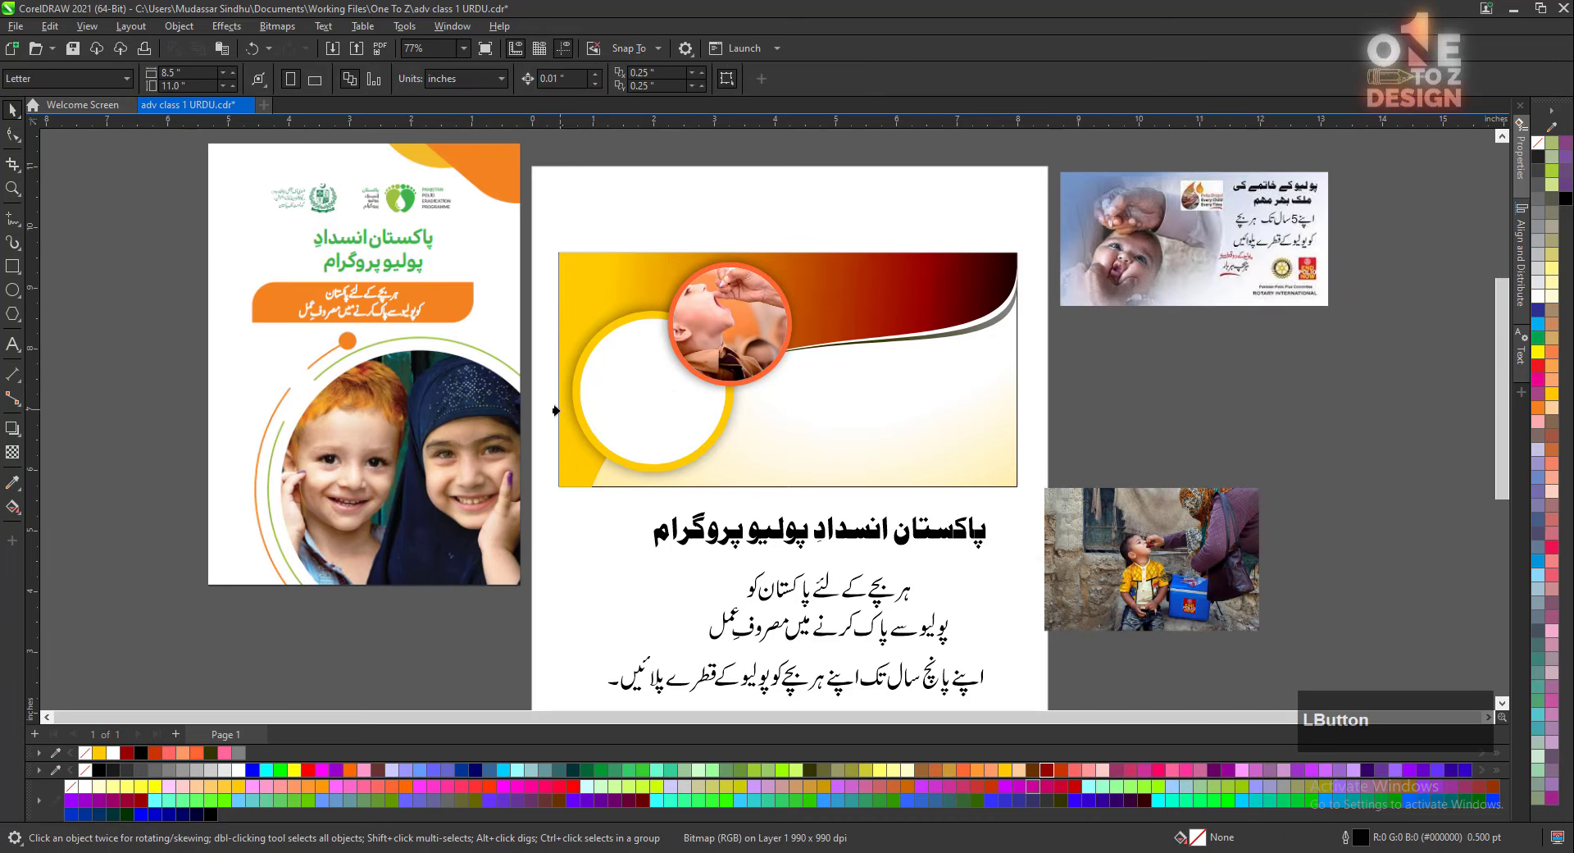
left_click(648, 395)
left_click(1134, 412)
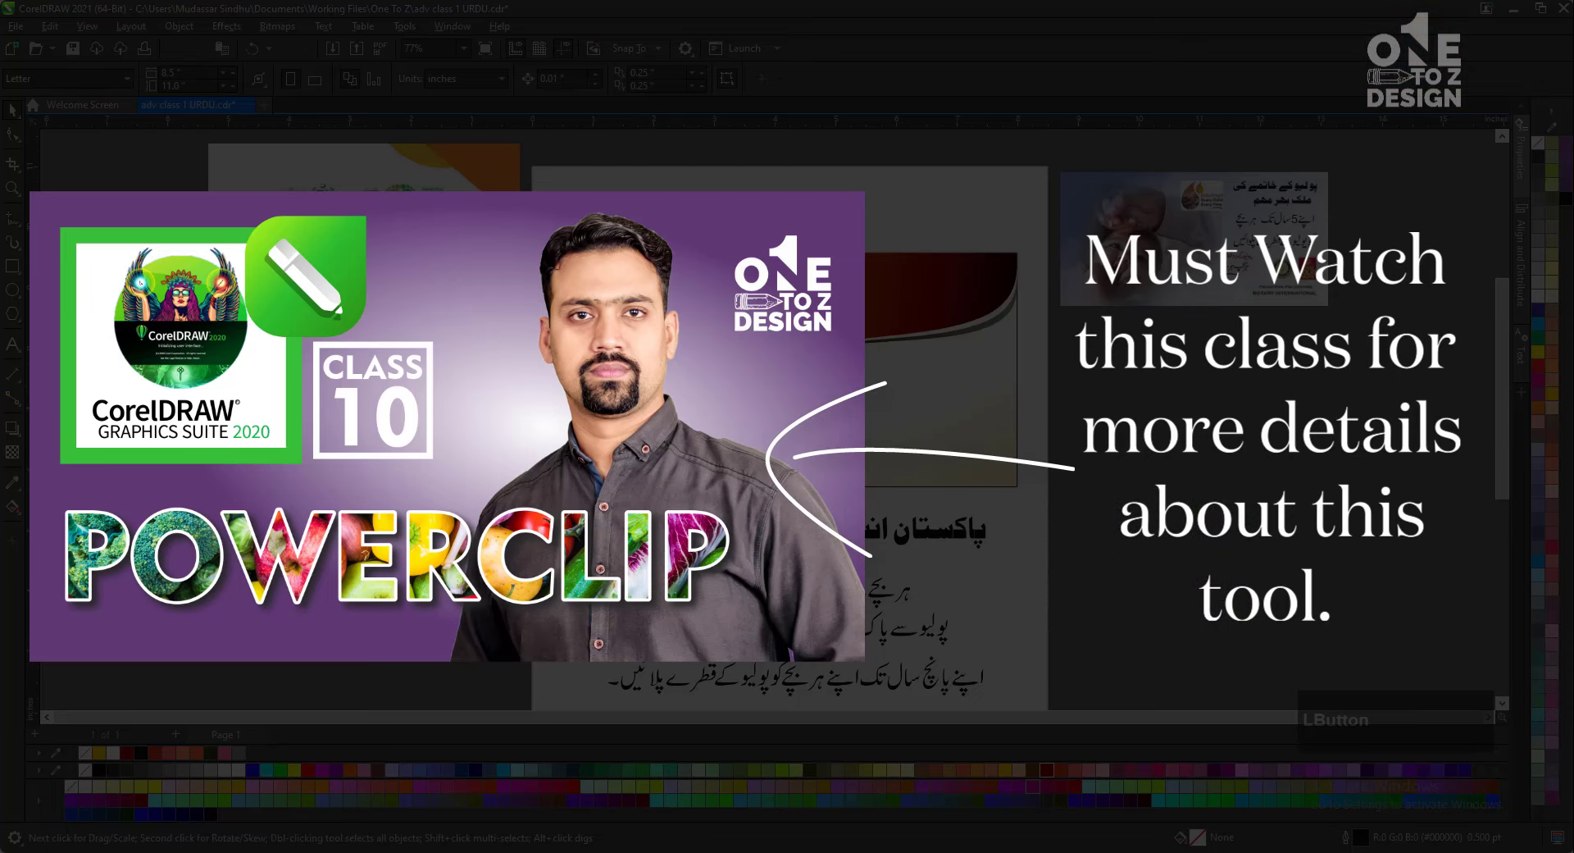
Edit the upper circle's PowerClip, shrinking the photo to about 2.92 × 1.95 inches and shifting it right to frame the boy's face.
left_click_drag(540, 233, 803, 504)
left_click(898, 353)
left_click(115, 147)
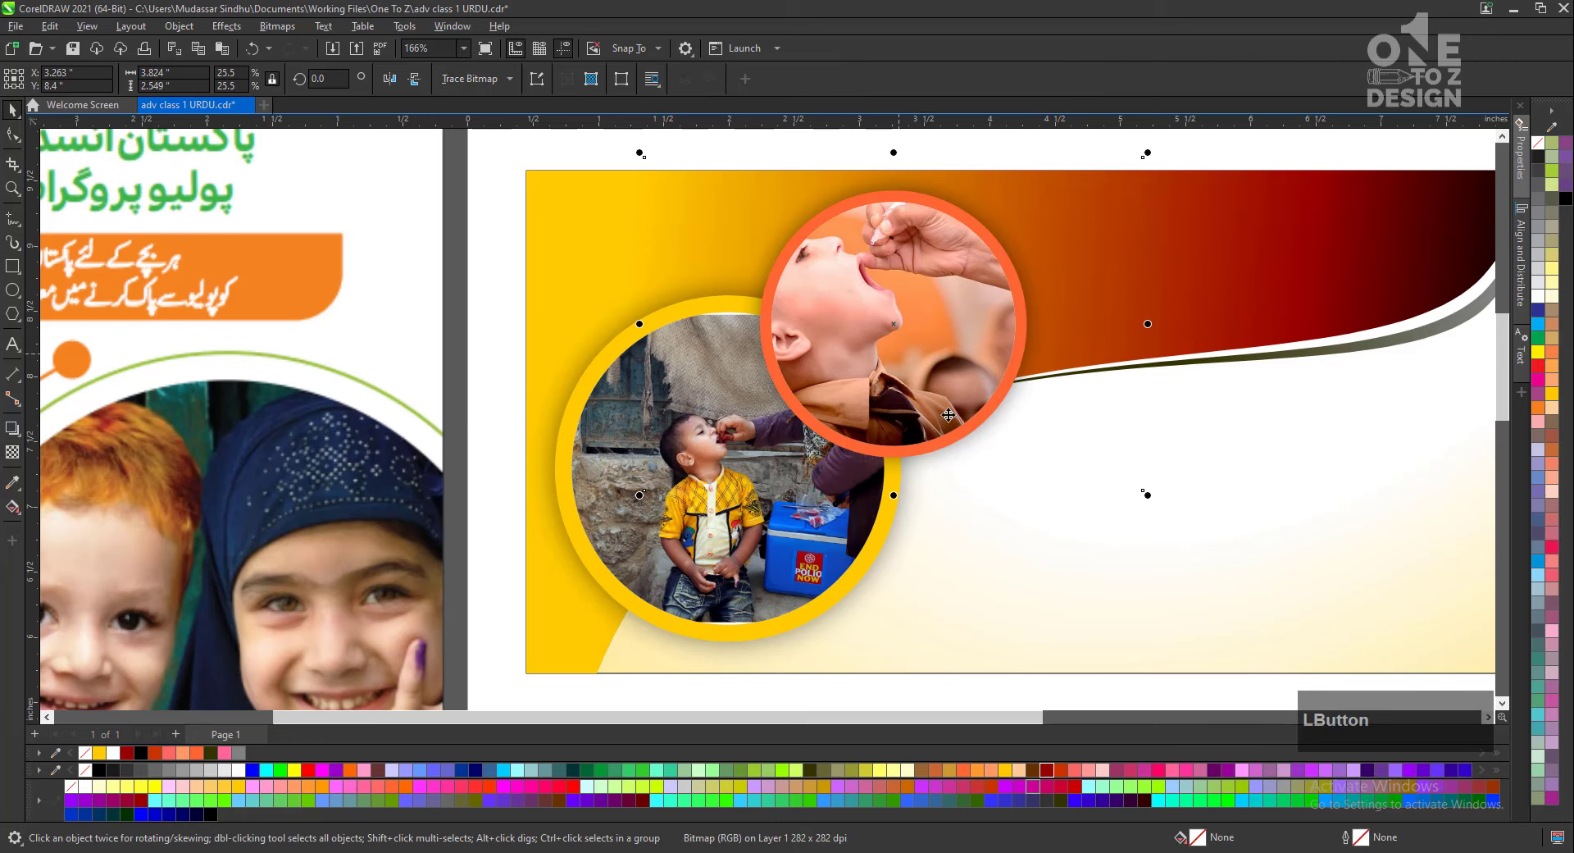
left_click(926, 378)
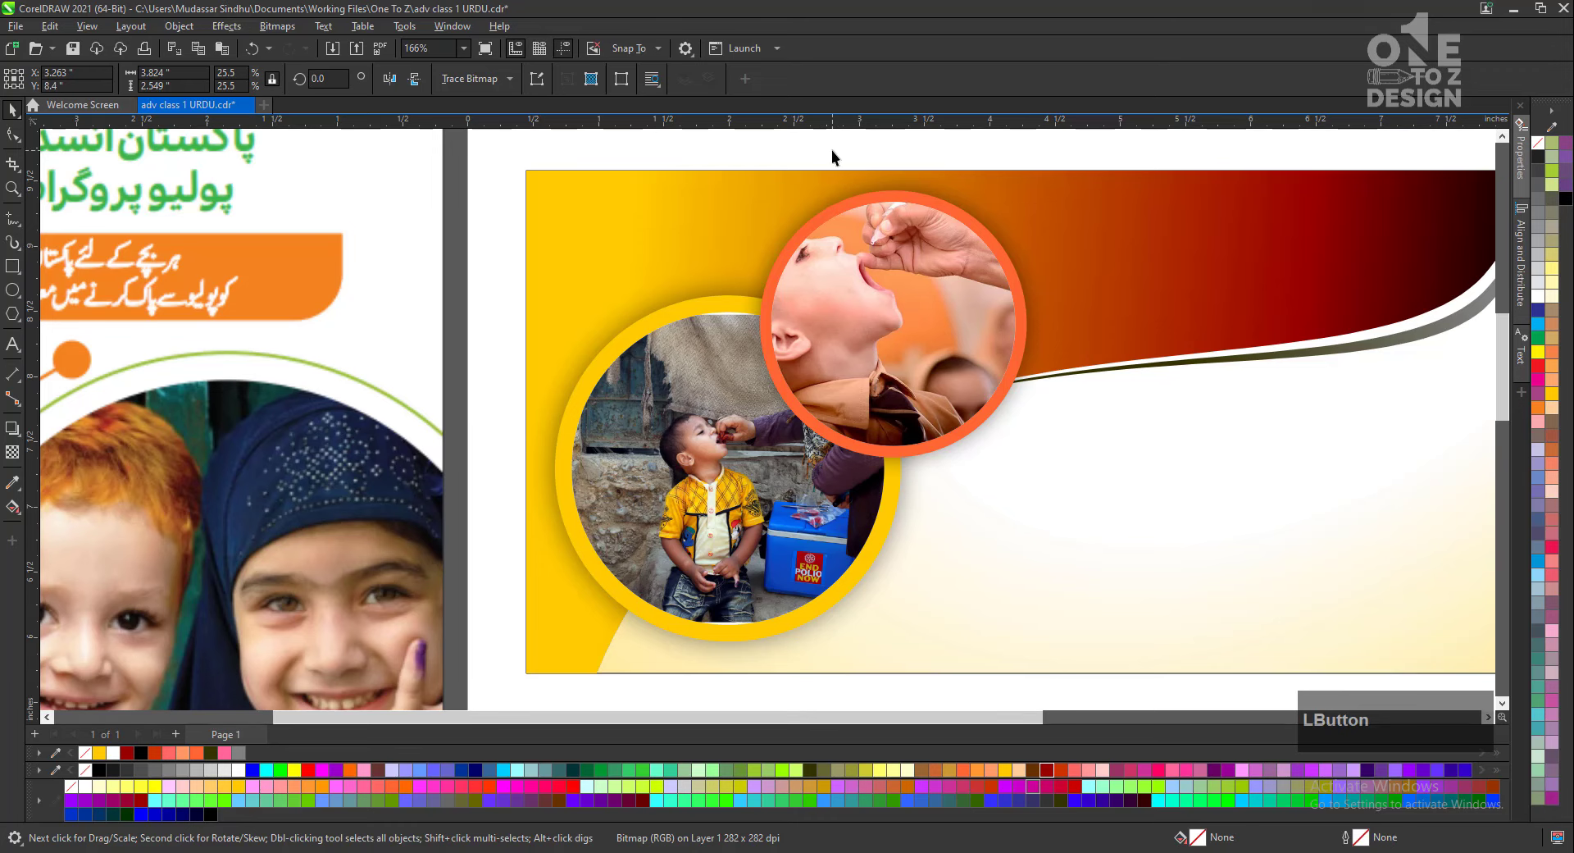
left_click(837, 273)
left_click(71, 146)
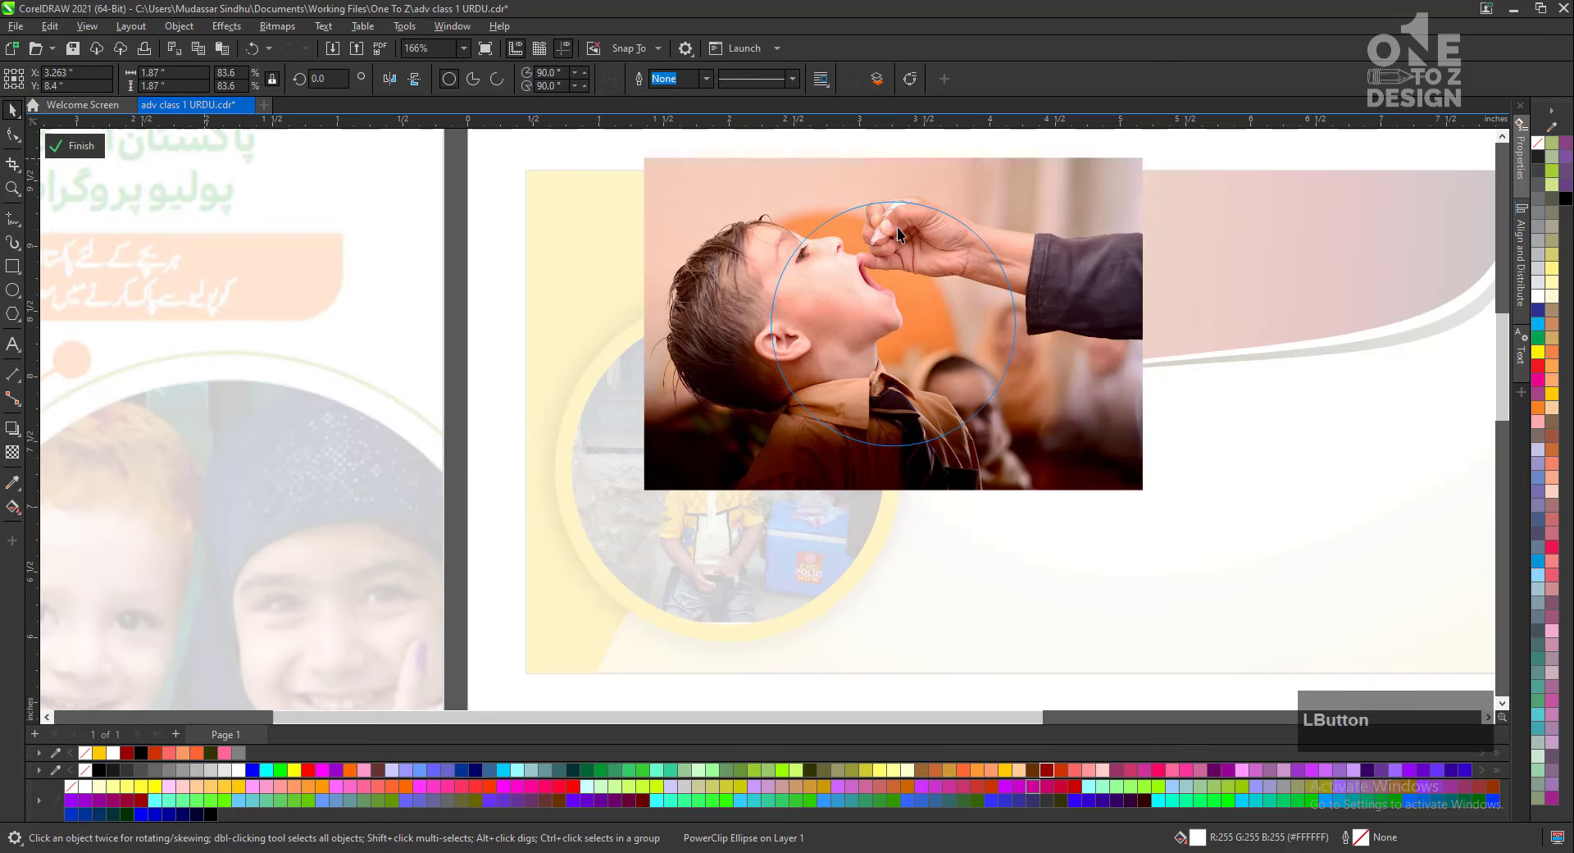
left_click(1069, 227)
left_click_drag(1147, 496, 1076, 472)
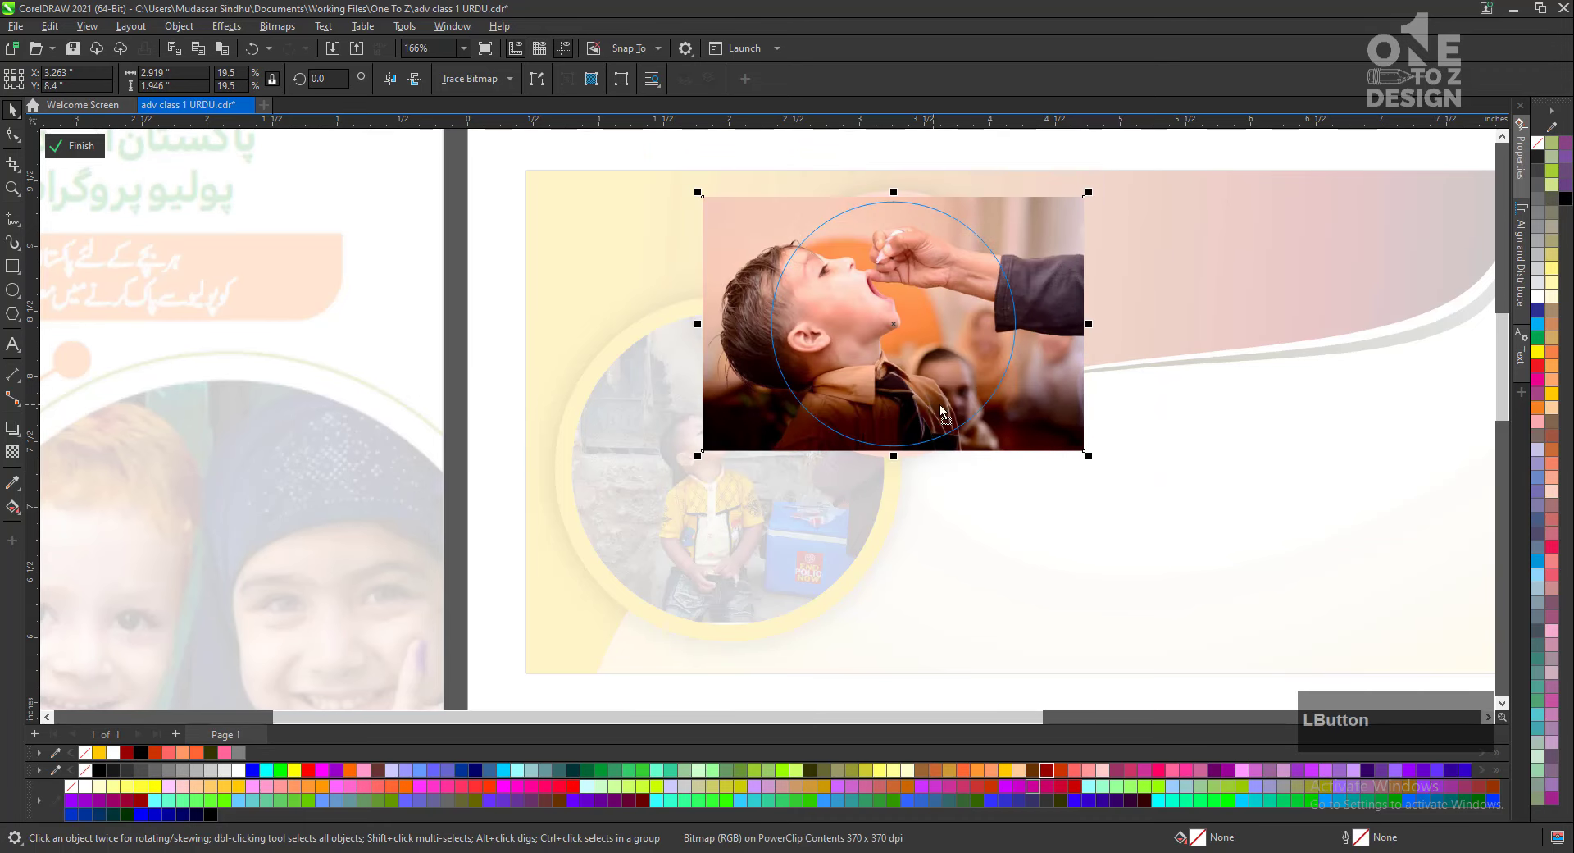
left_click_drag(936, 405, 971, 405)
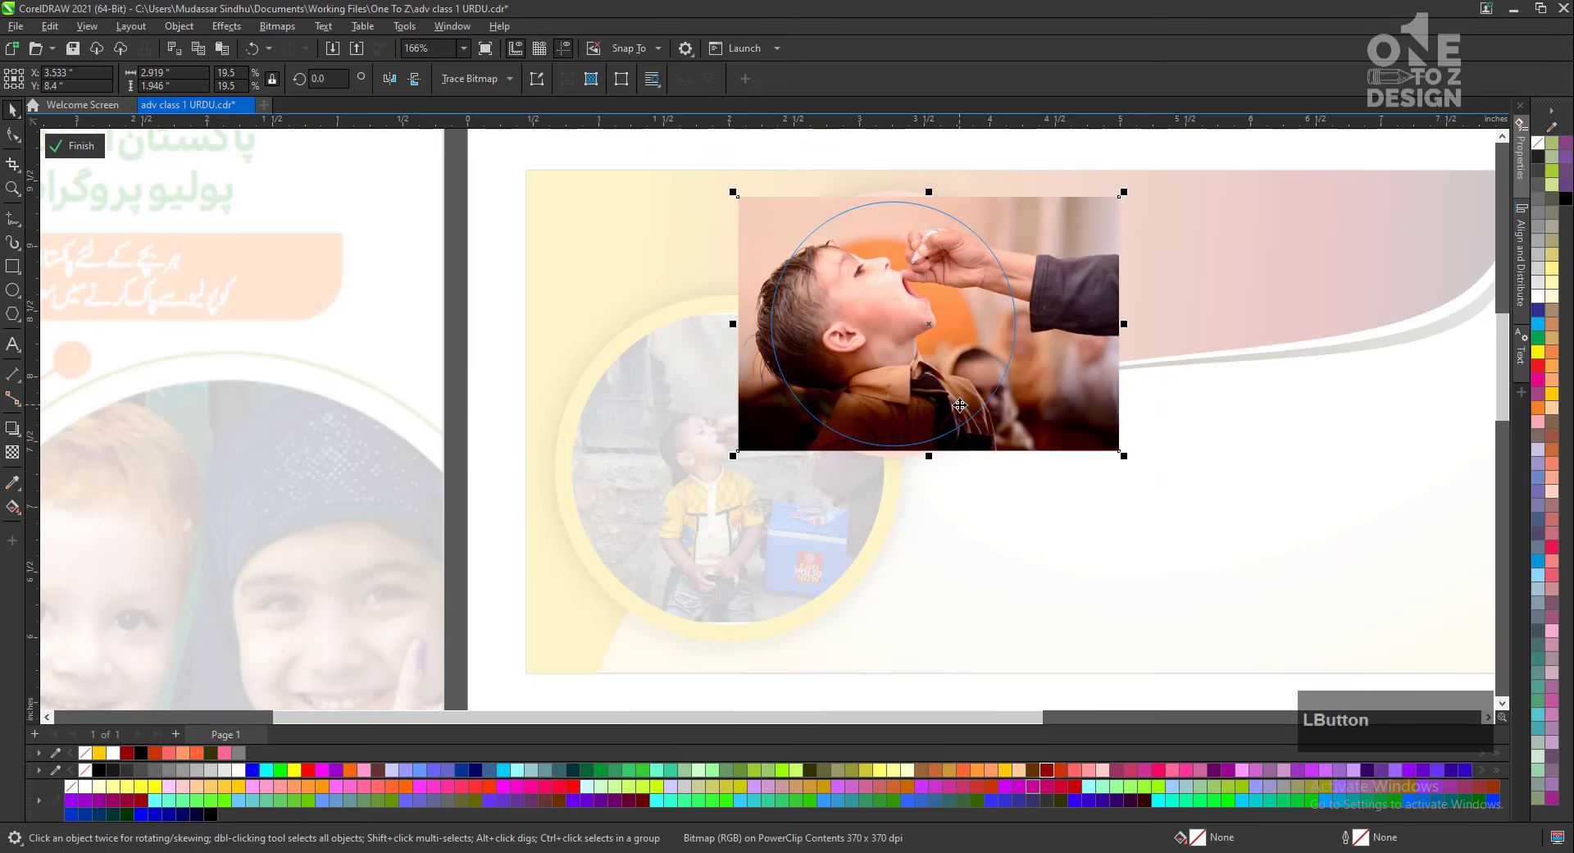
left_click(80, 146)
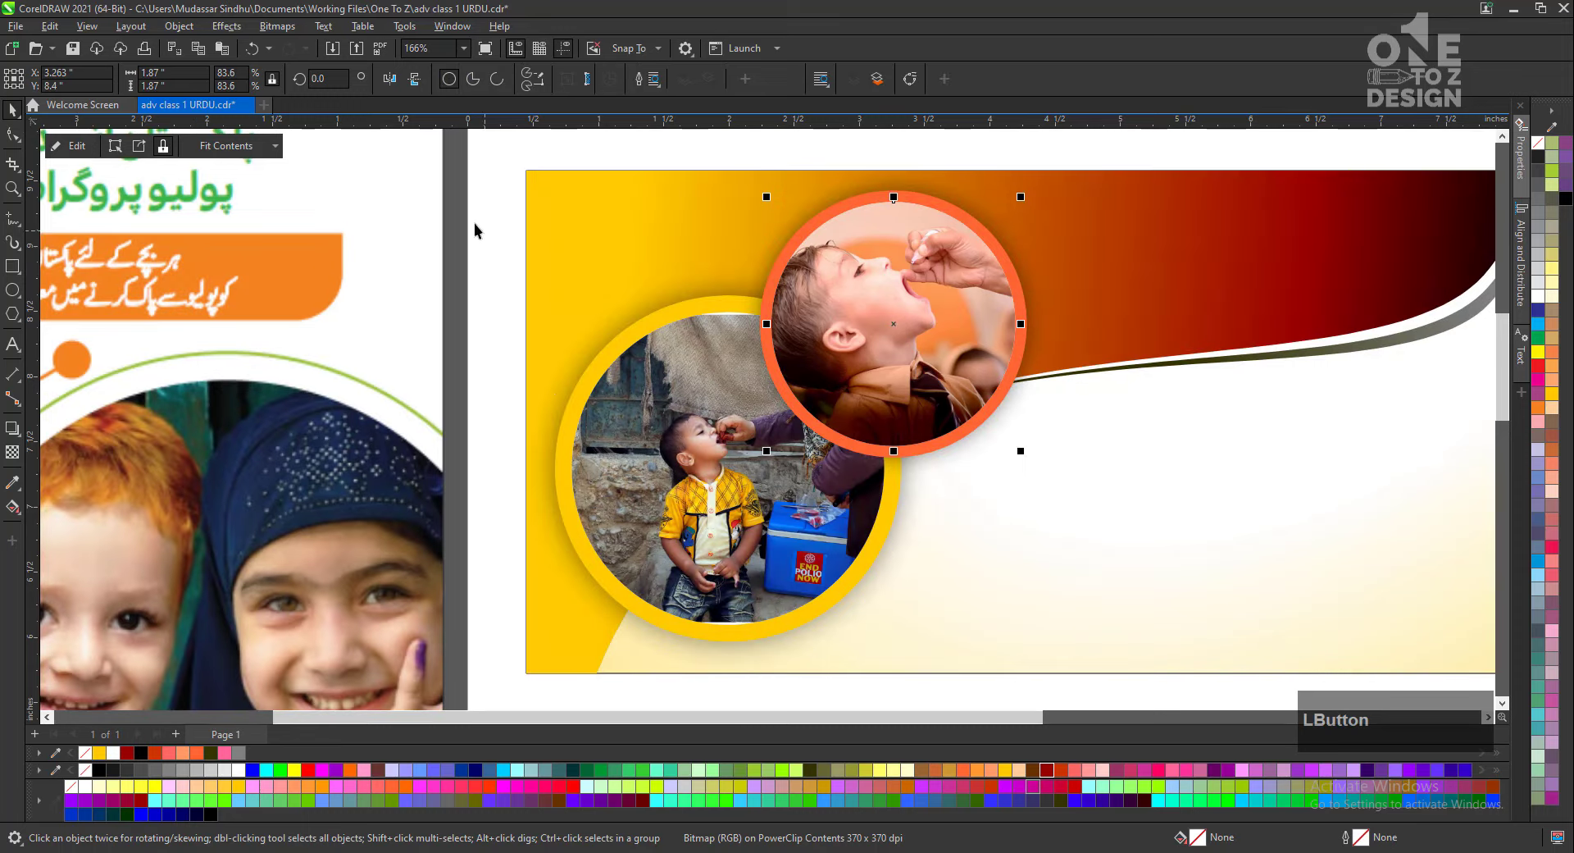
Edit the yellow ring's PowerClip, enlarging the photo to about 4.52 × 3.02 inches and positioning the boy and vaccine box inside the circle.
double_click(784, 541)
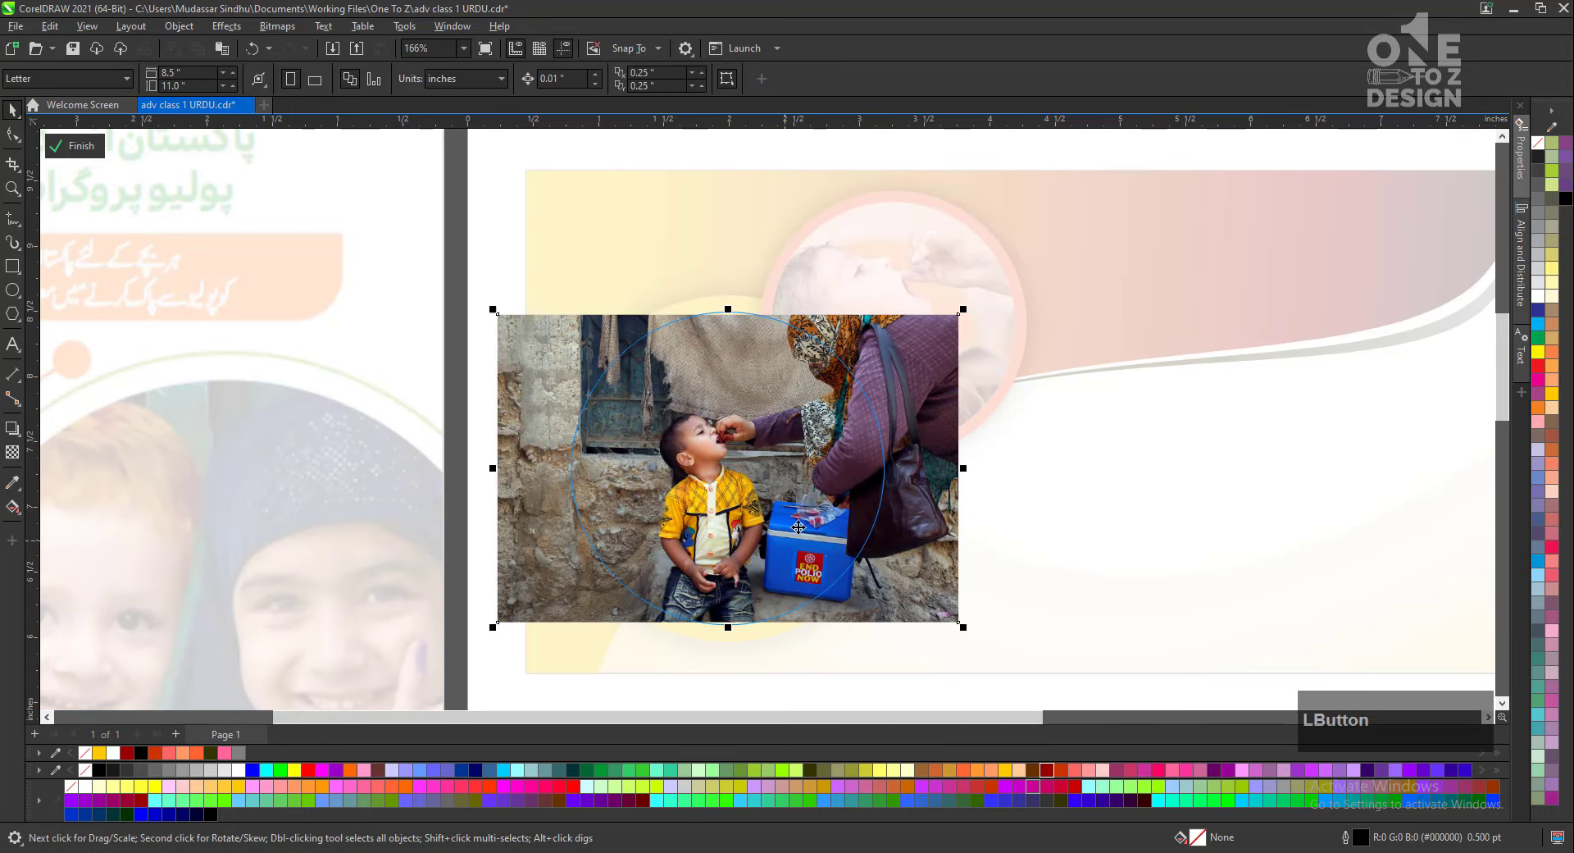
left_click_drag(977, 319, 988, 314)
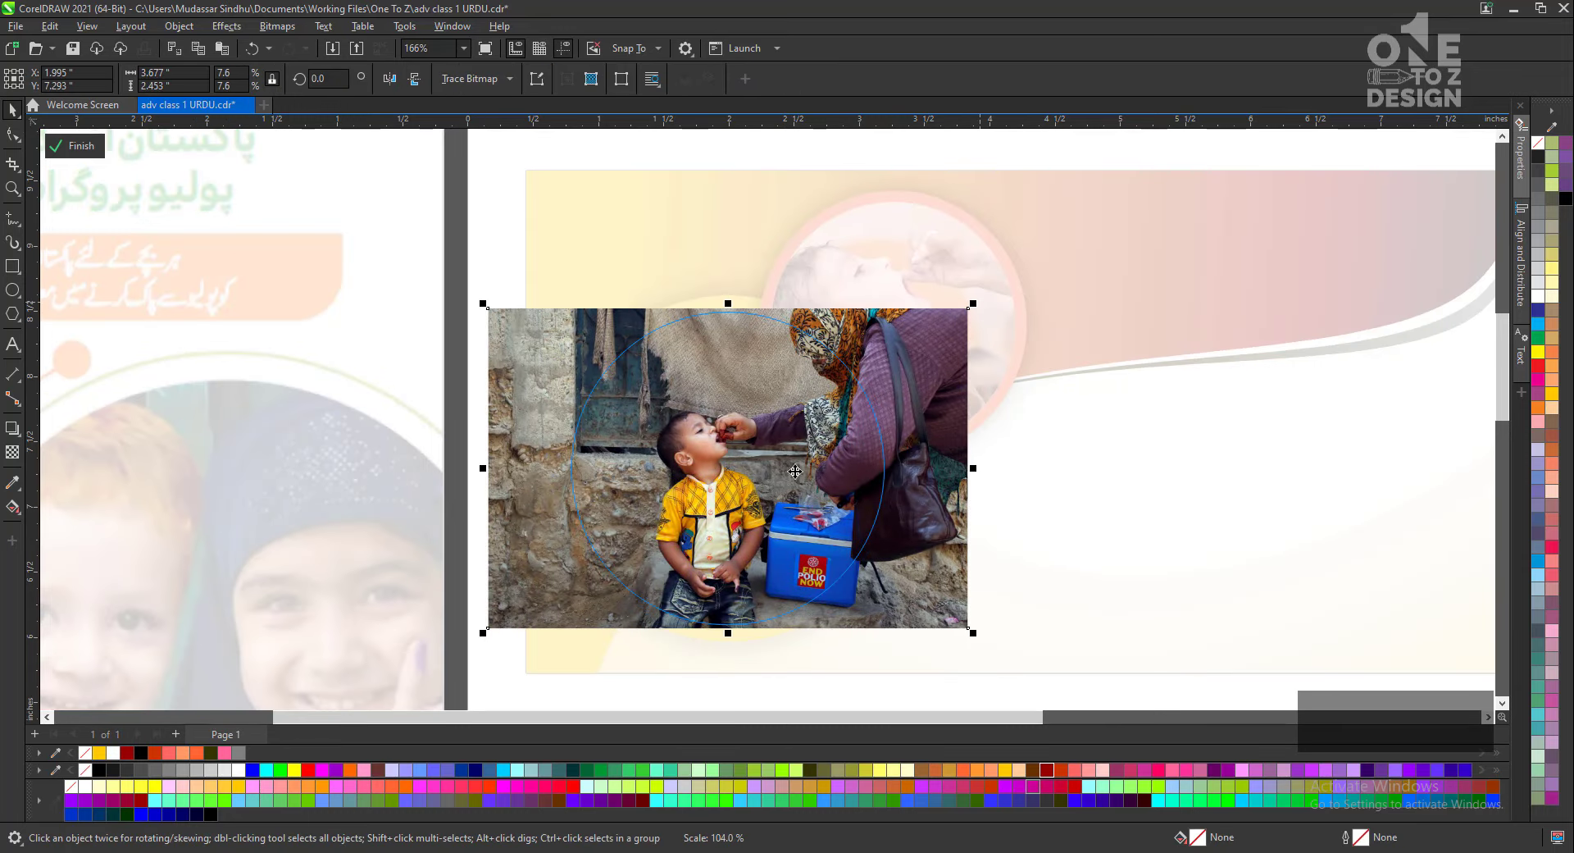
left_click_drag(484, 304, 377, 234)
left_click_drag(774, 491, 801, 488)
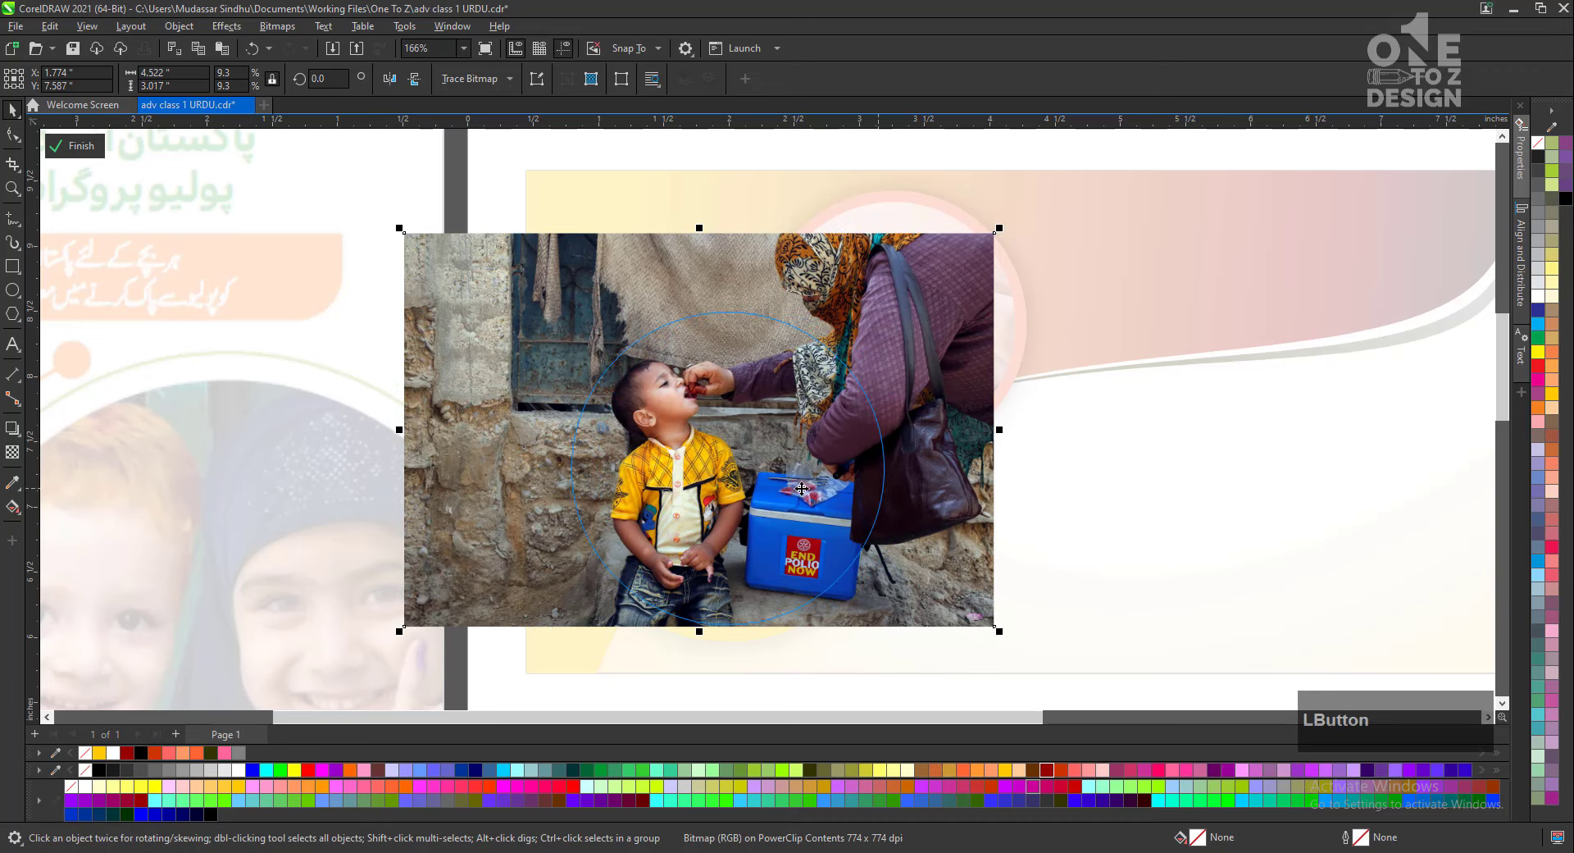
left_click(70, 148)
key("F4")
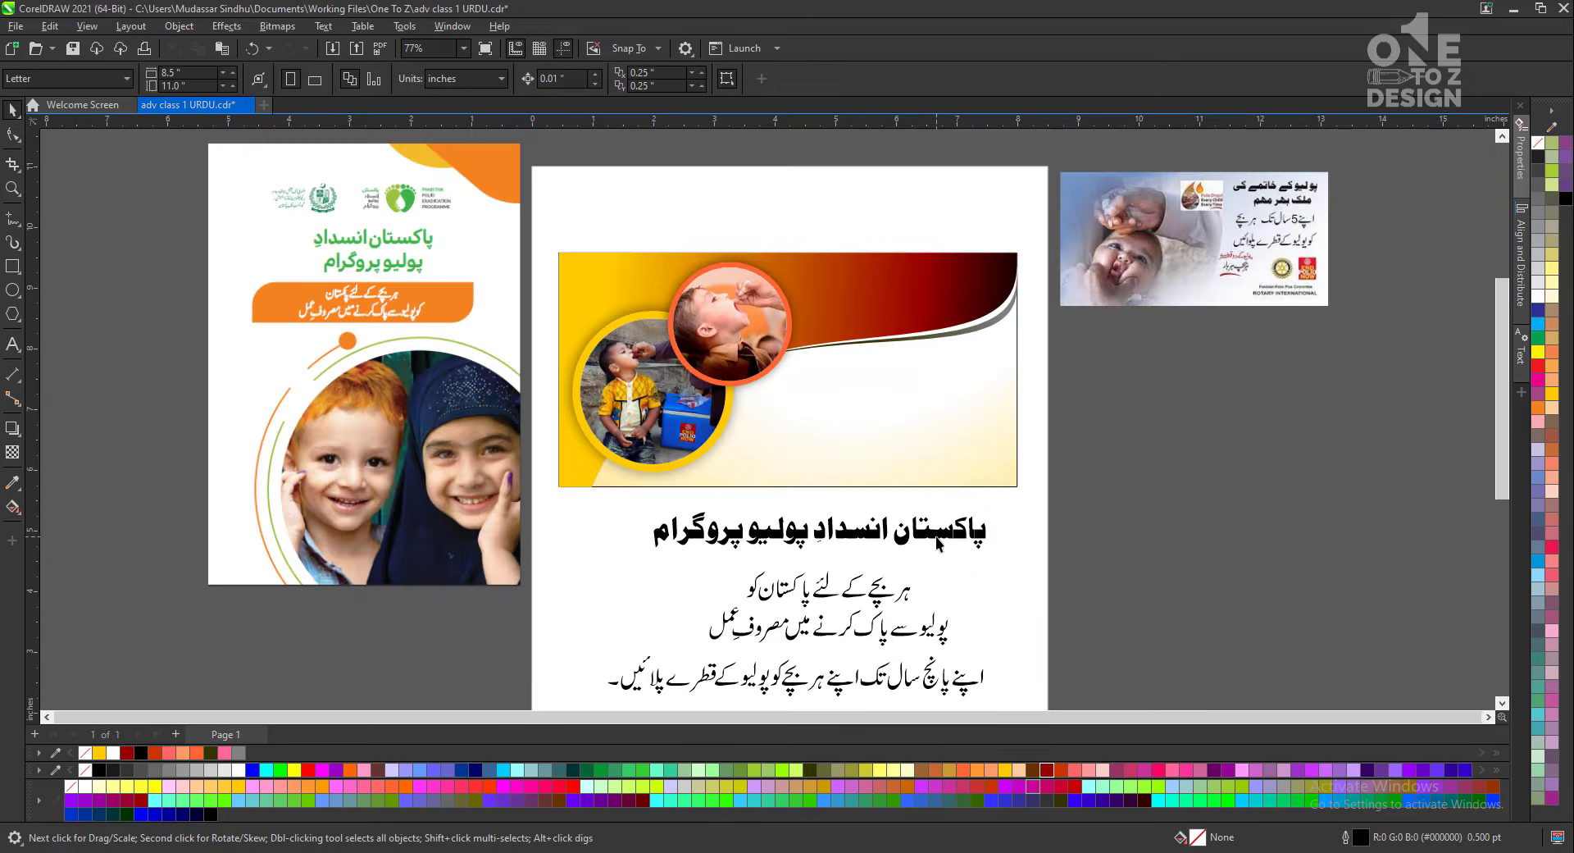
Move the Urdu title onto the banner's red area, shrink it to about 3.18 × 0.35 inches and fill it white.
left_click(939, 543)
left_click_drag(939, 543, 846, 291)
key("F2")
left_click_drag(1143, 383, 1144, 383)
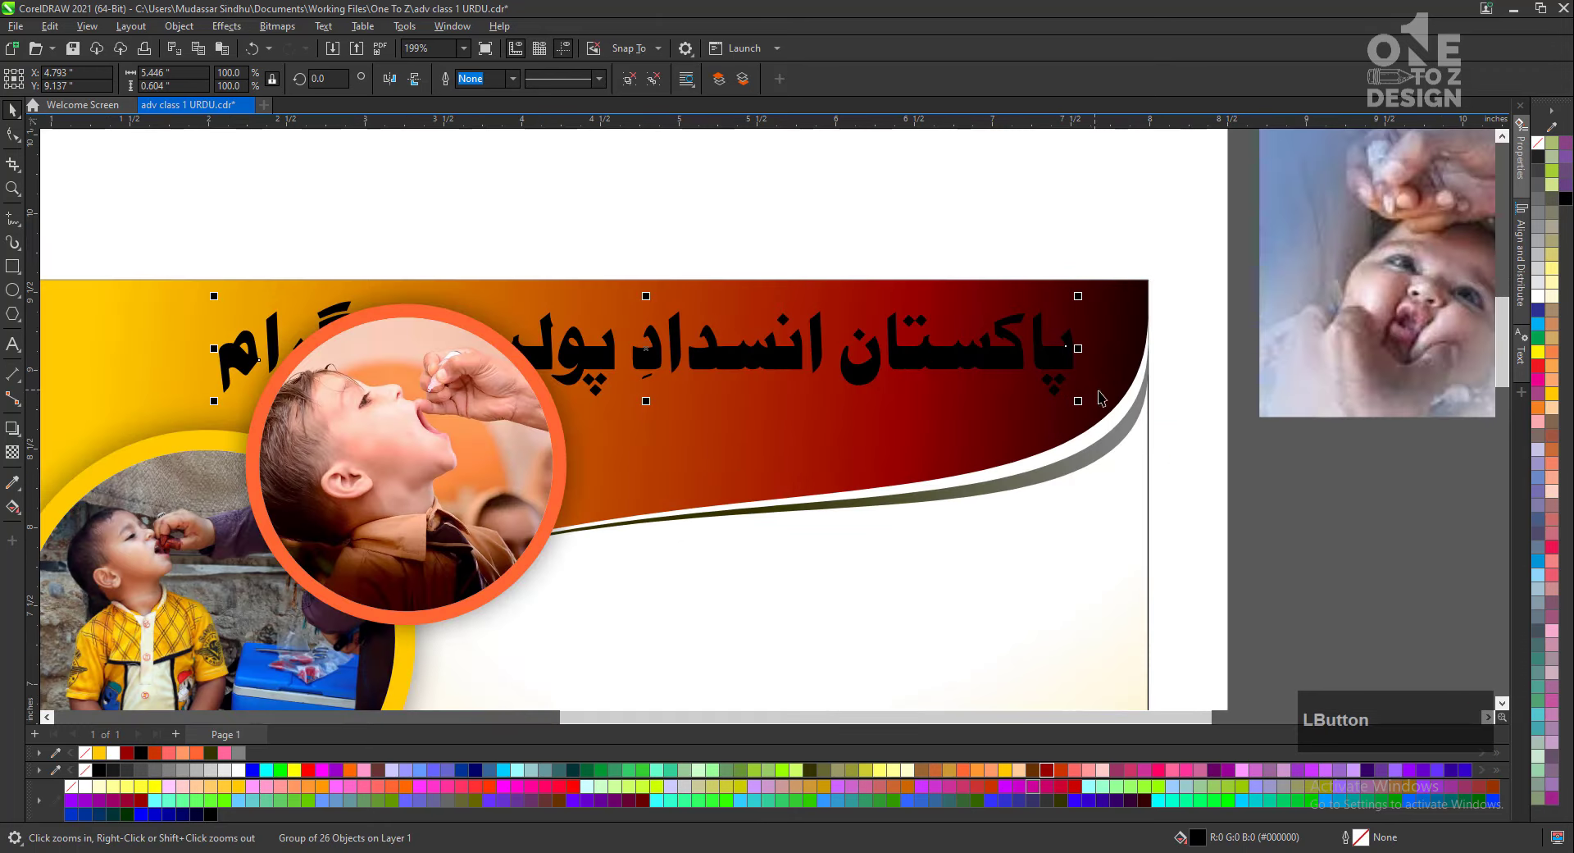
left_click_drag(216, 300, 571, 339)
key("space")
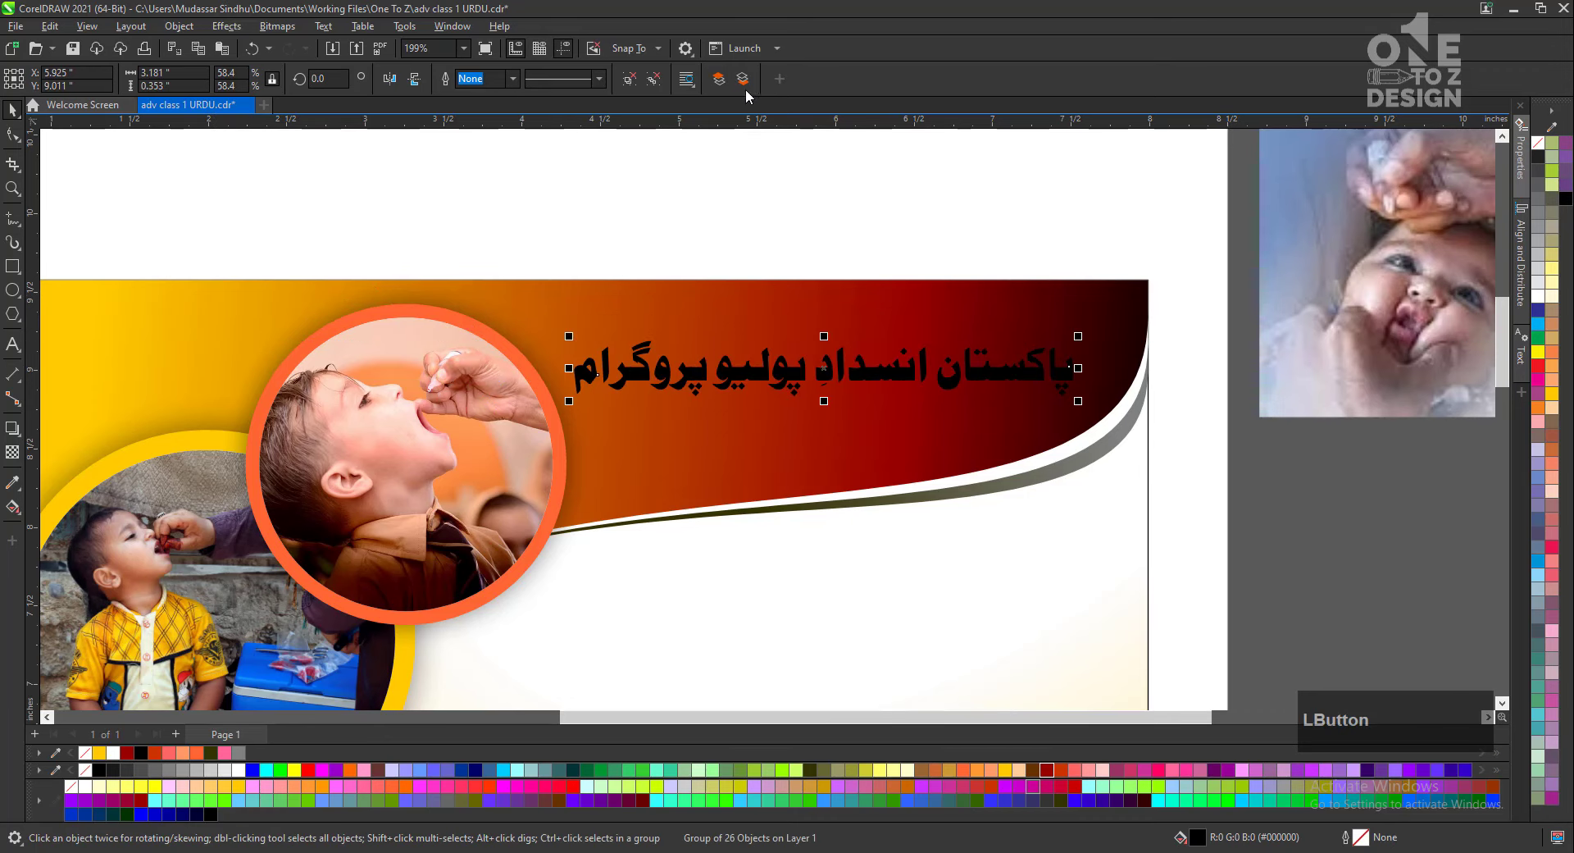
left_click(239, 771)
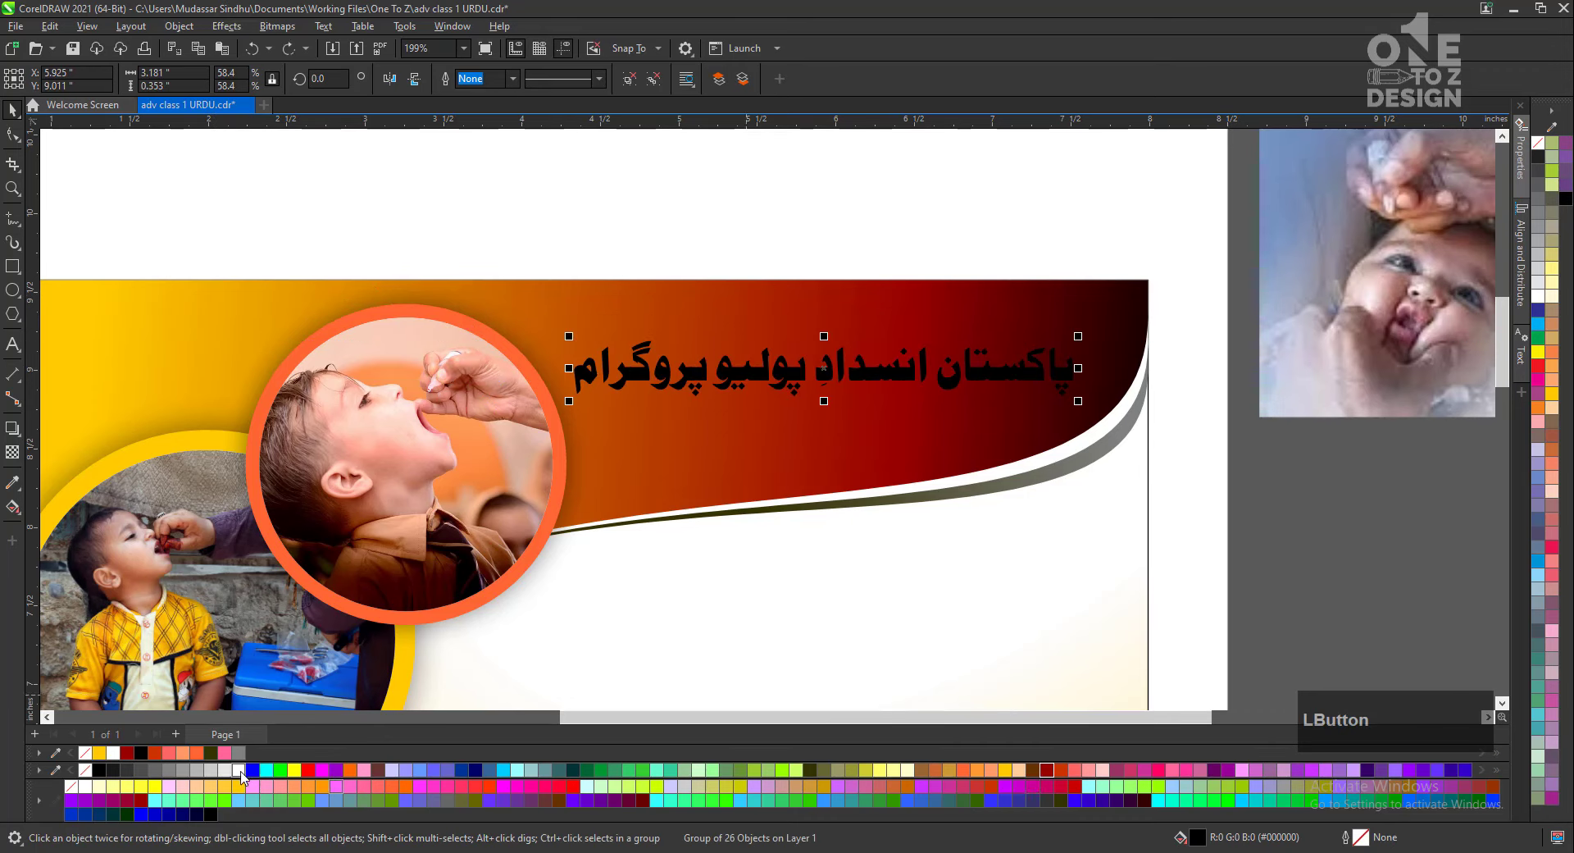
left_click(1110, 571)
left_click(1224, 497)
Move the two-line slogan and the polio drops line from below the banner onto its cream area.
key("F4")
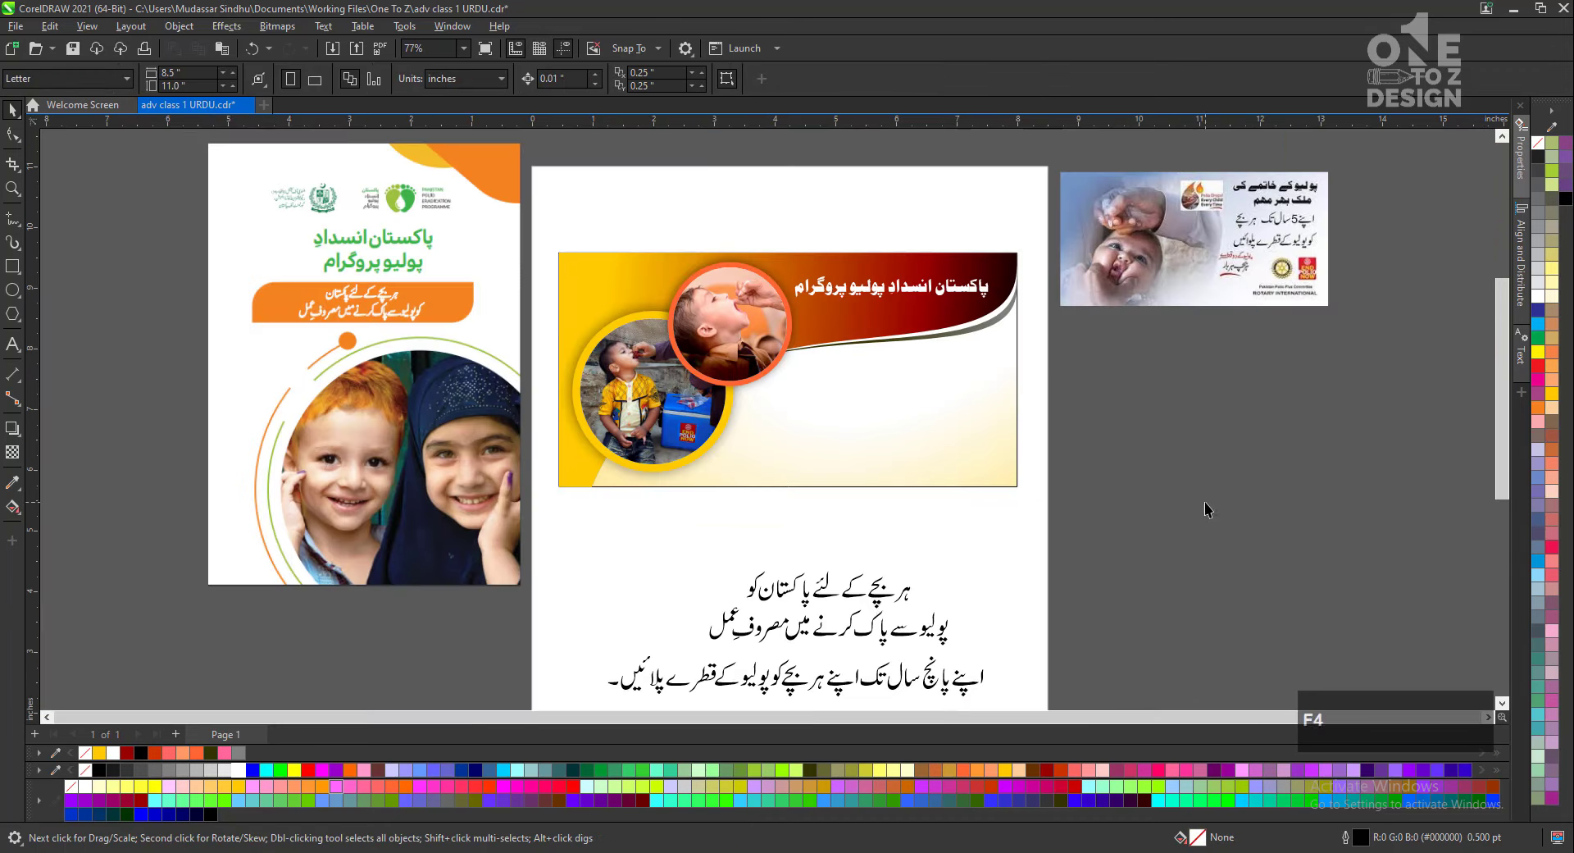
left_click_drag(832, 589, 887, 376)
left_click_drag(903, 671, 922, 449)
Ungroup the title, group پاکستان separately and place it above, and group the remaining words as a second line.
left_click(918, 283)
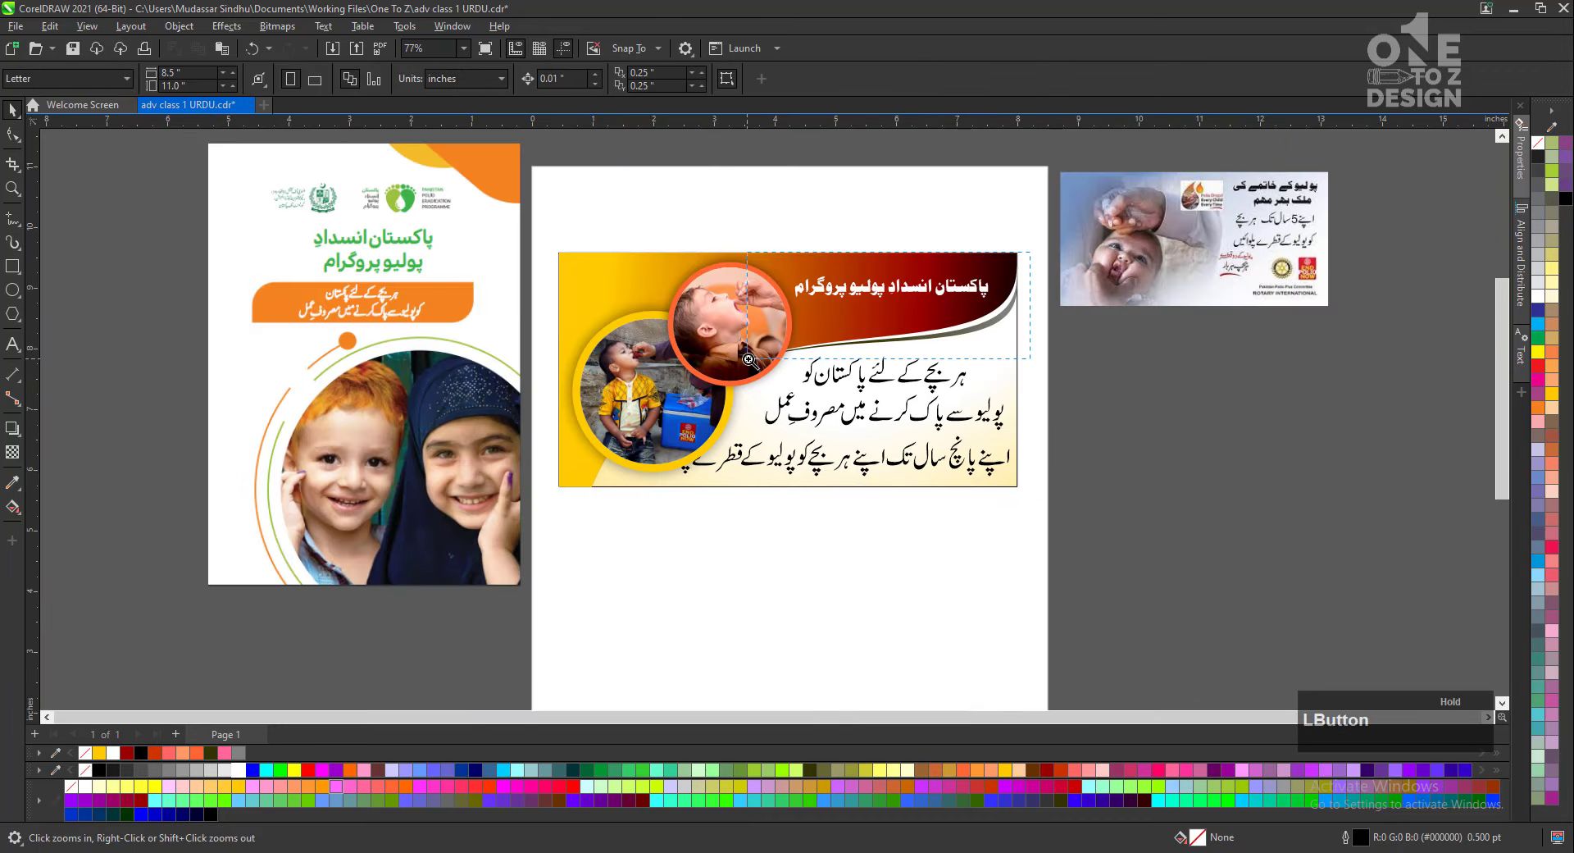
scroll(918, 279, "up", 5)
left_click(635, 87)
left_click(1247, 143)
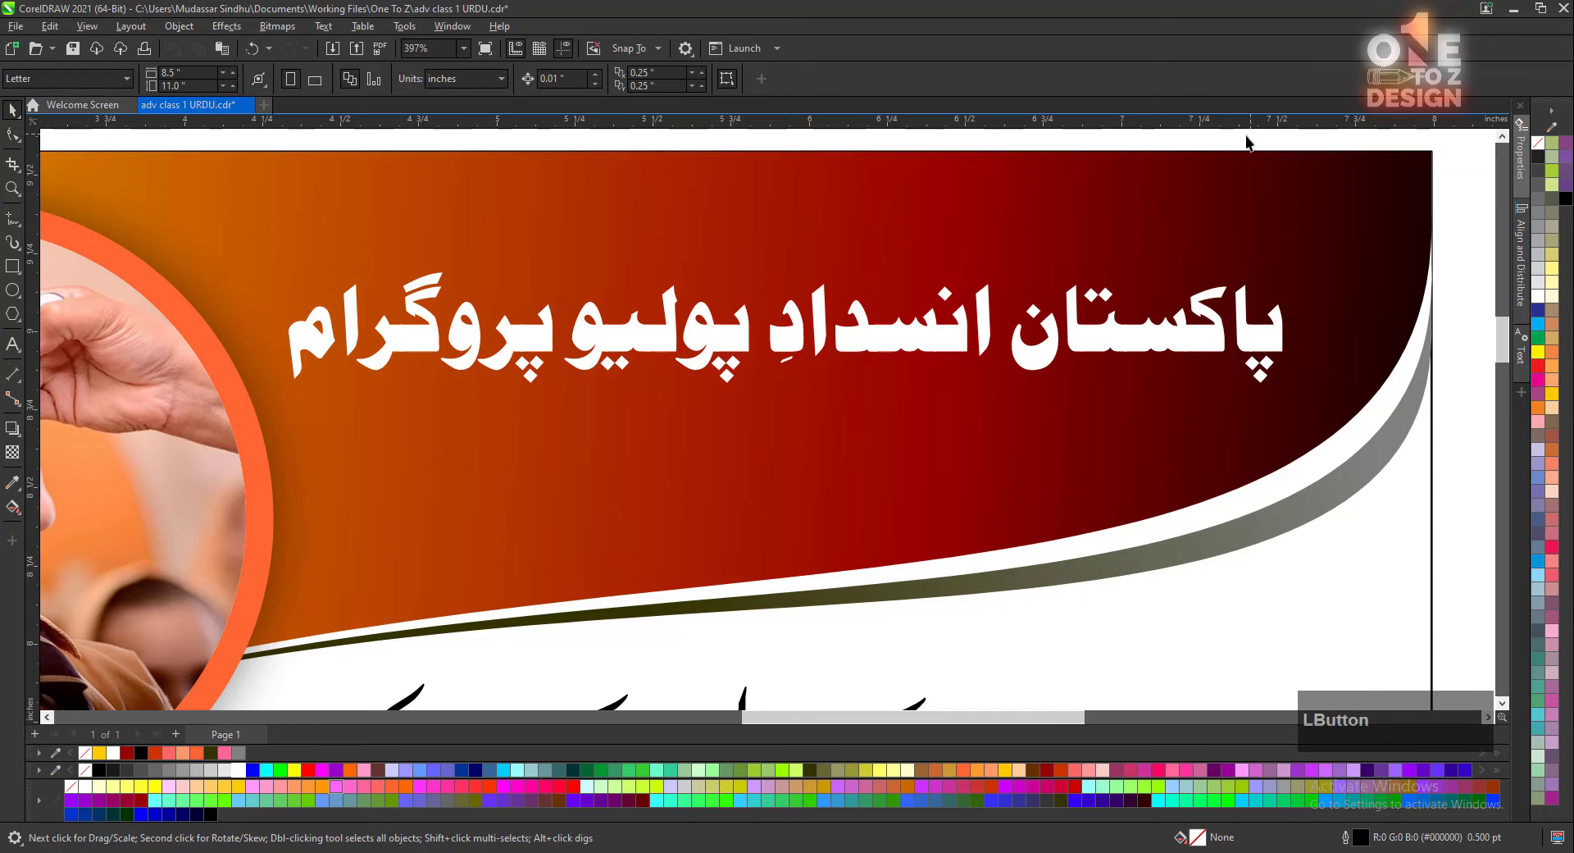
left_click_drag(1340, 137, 997, 408)
key("ctrl+g")
left_click_drag(1167, 335, 722, 213)
left_click_drag(1468, 254, 266, 436)
key("ctrl+g")
Enlarge the lower title line to about 3.10 × 0.49 inches and پاکستان to about 1.07 × 0.39 inches, centring the word above the line.
left_click_drag(642, 330, 655, 447)
left_click_drag(1010, 384, 1273, 326)
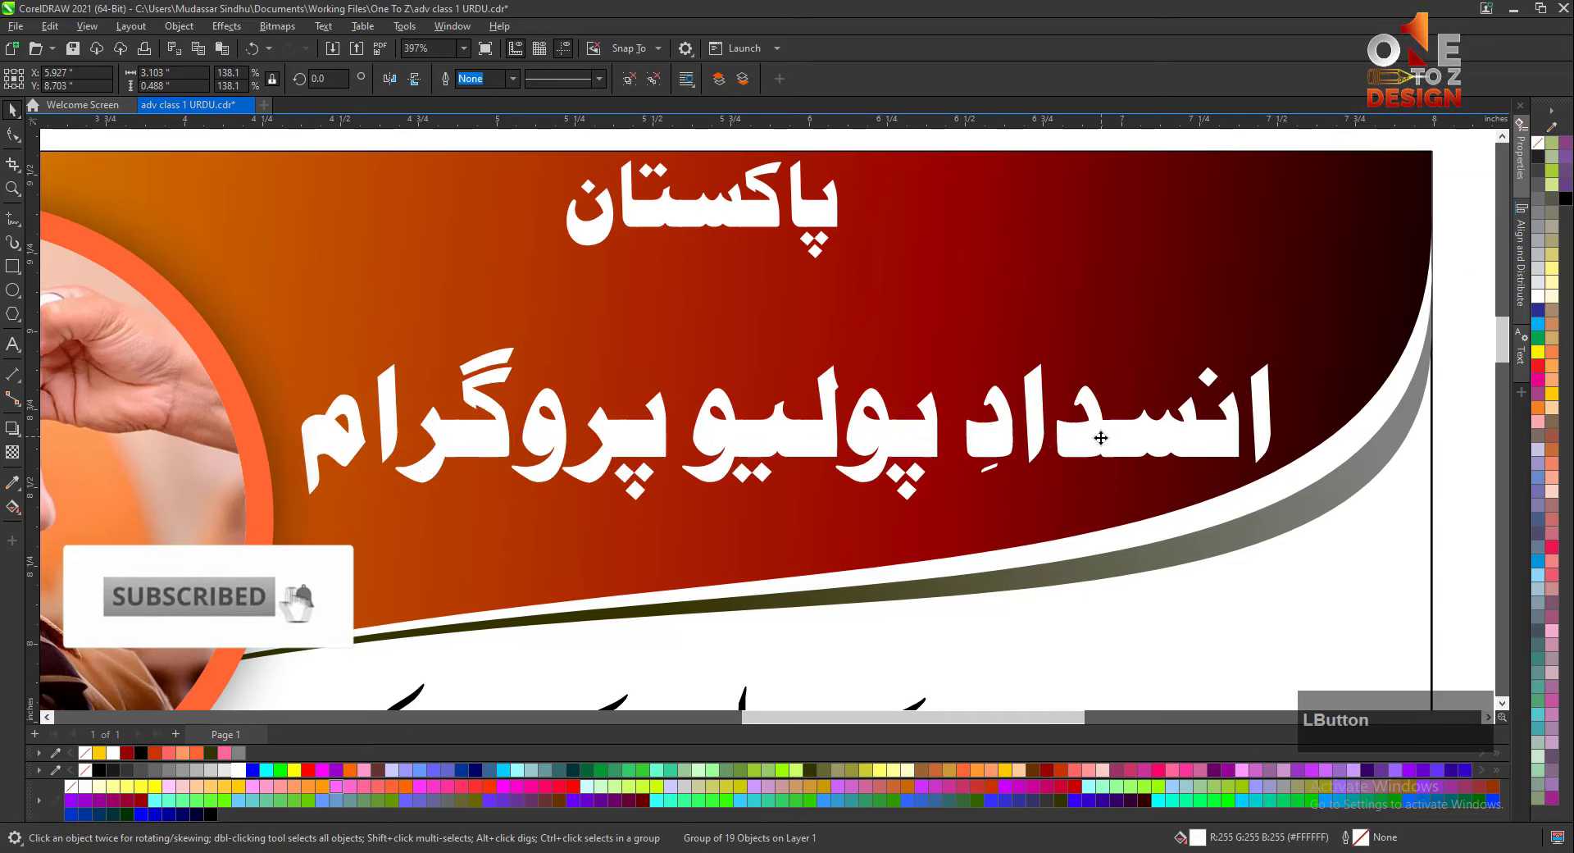
left_click_drag(1100, 436, 1109, 427)
left_click_drag(715, 209, 746, 288)
left_click_drag(876, 234, 964, 212)
left_click_drag(923, 279, 863, 277)
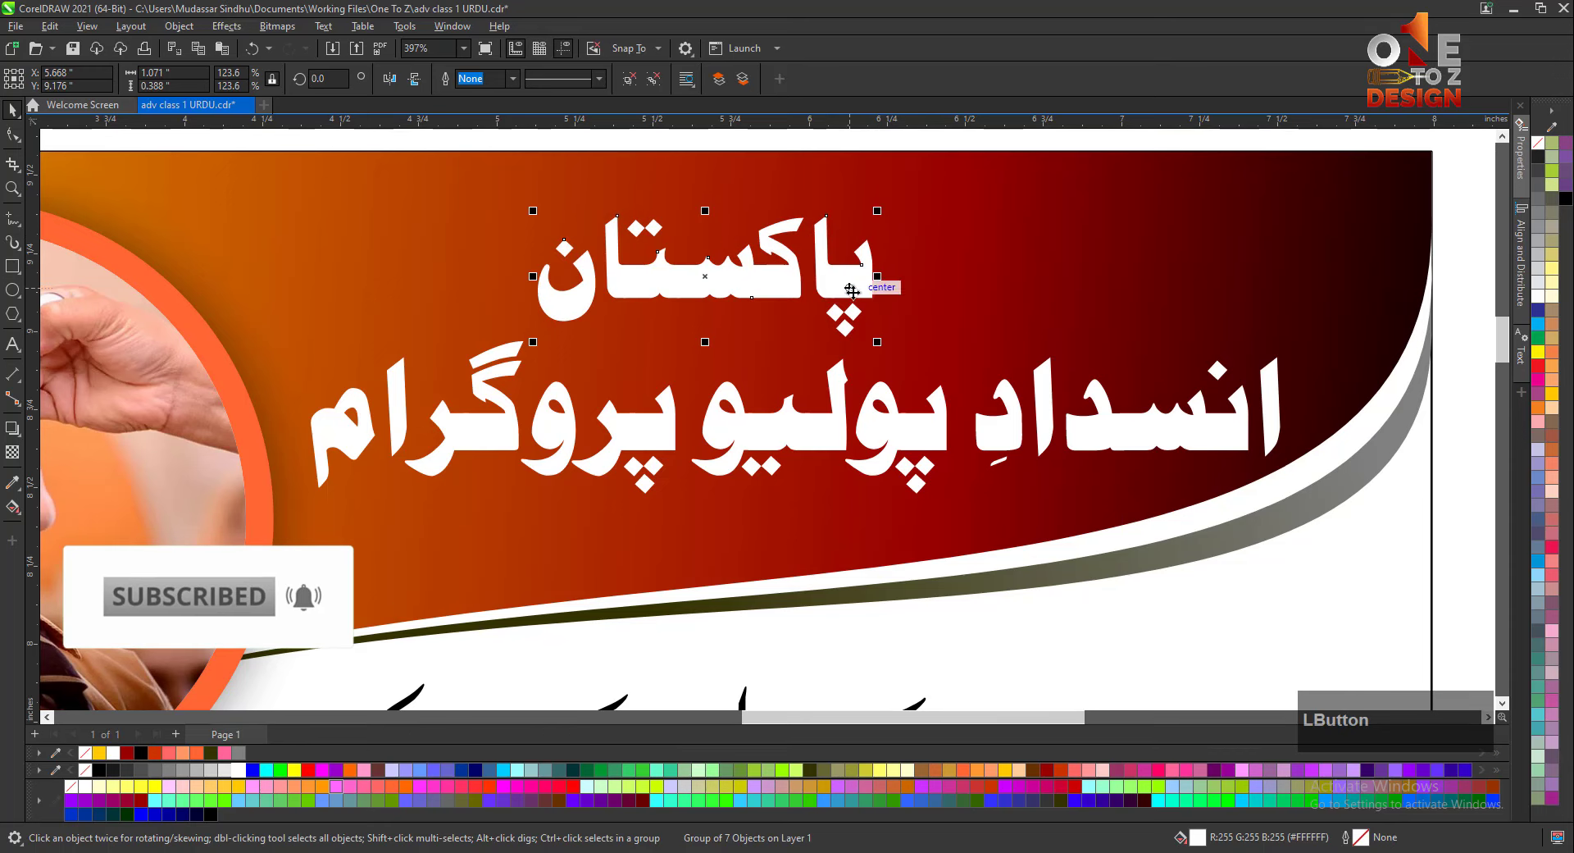
Ungroup پاکستان and shift its first letters, پاکس, to the right to open a wide gap before تان.
left_click(630, 80)
left_click(695, 138)
left_click_drag(911, 140, 730, 354)
left_click(752, 281)
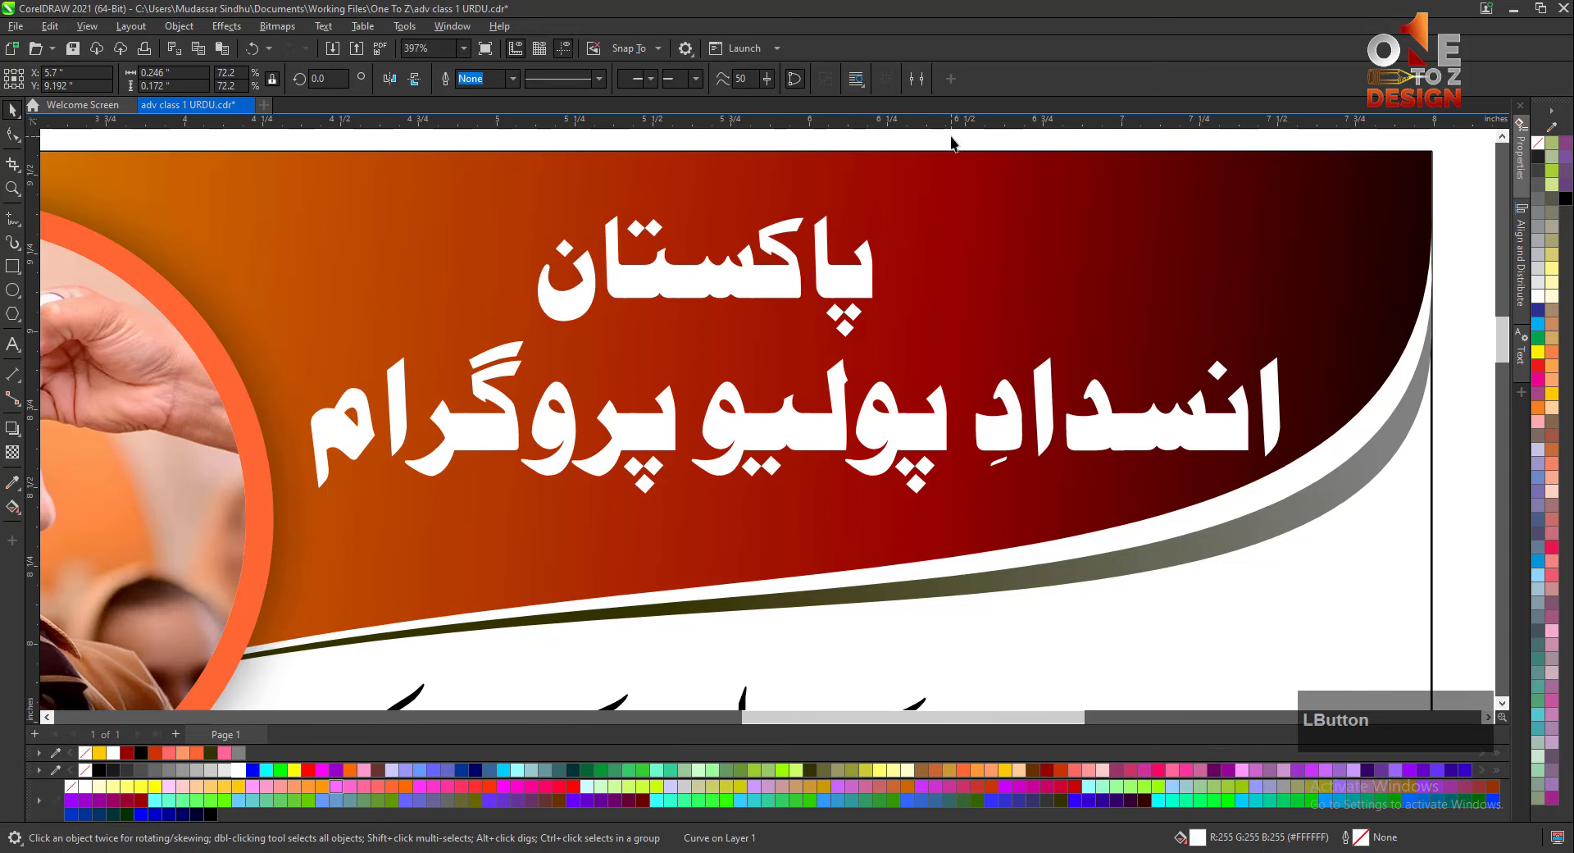
left_click_drag(752, 281, 940, 282)
left_click(752, 140)
Extend the ت letter's baseline stroke with the Shape tool across the gap until it joins the س.
left_click(668, 281)
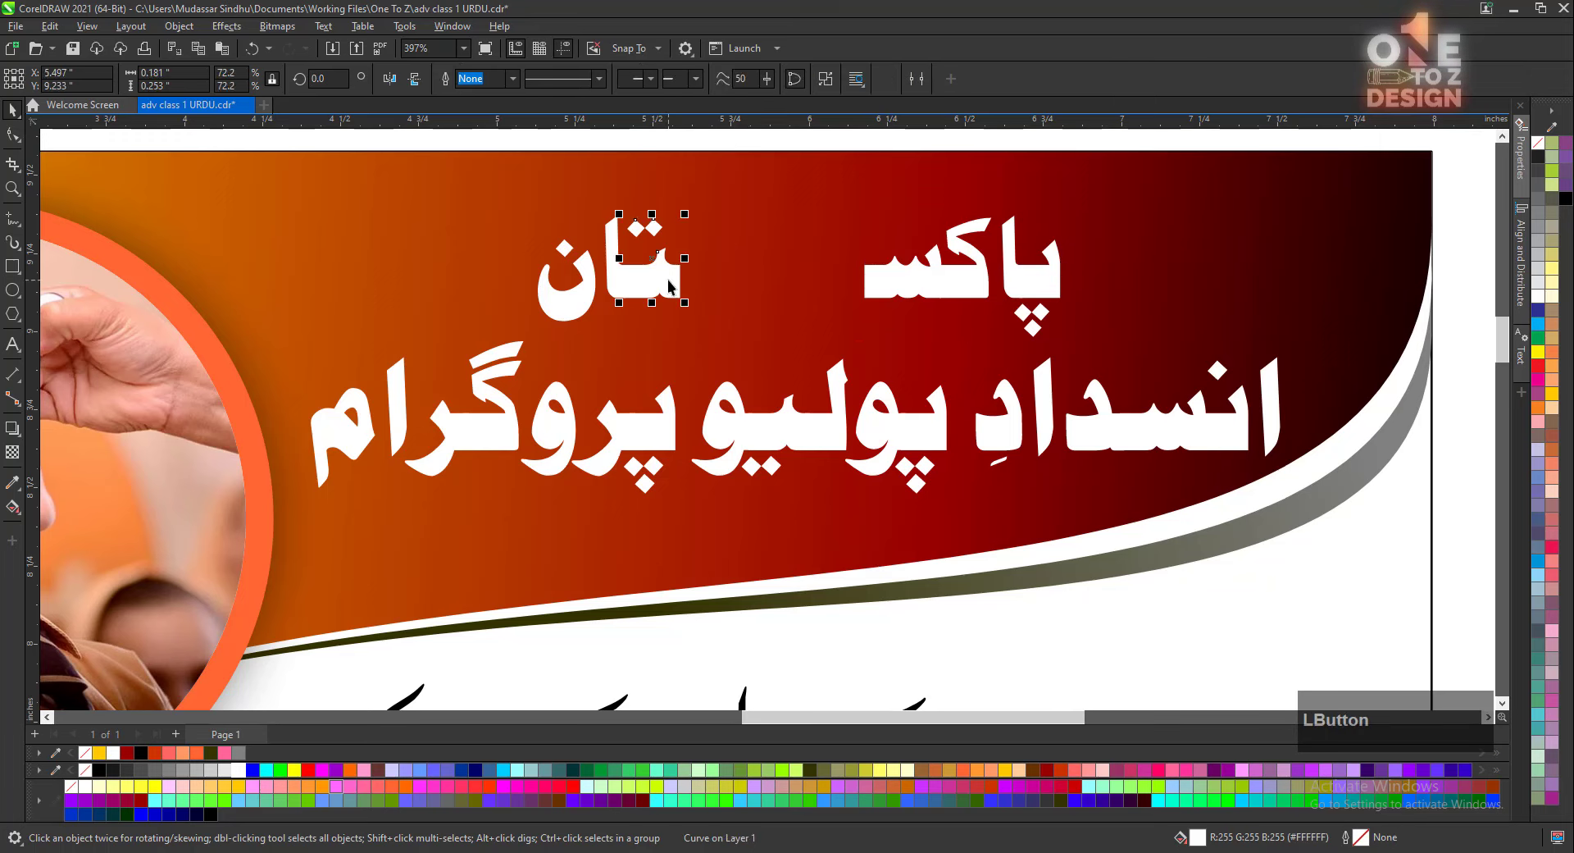
key("F10")
scroll(683, 259, "up", 3)
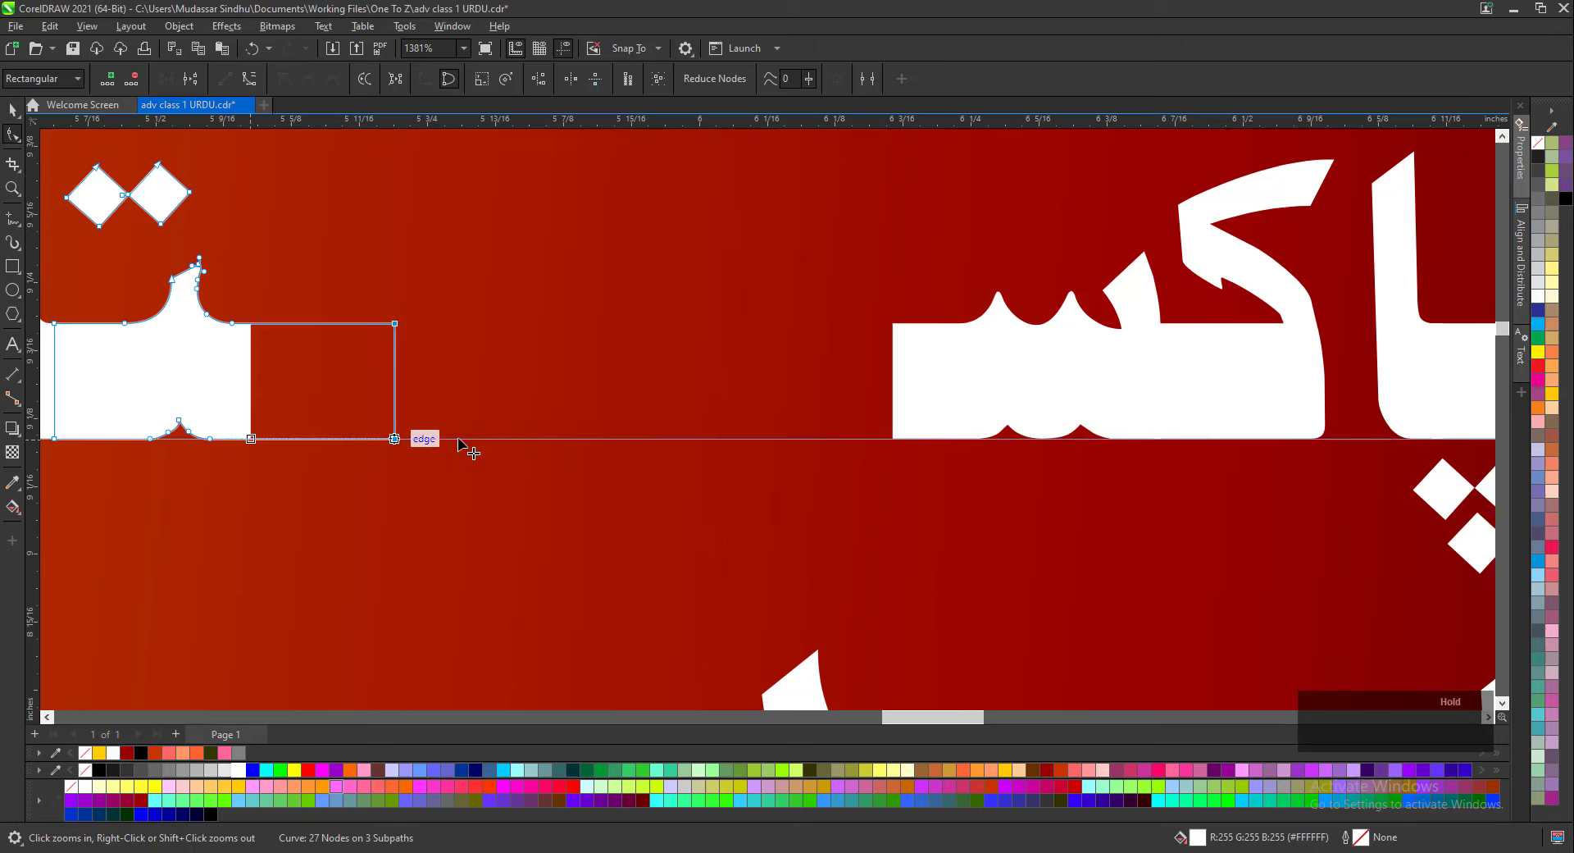
left_click_drag(467, 446, 908, 457)
key("space")
key("F3")
key("F3")
left_click(665, 323)
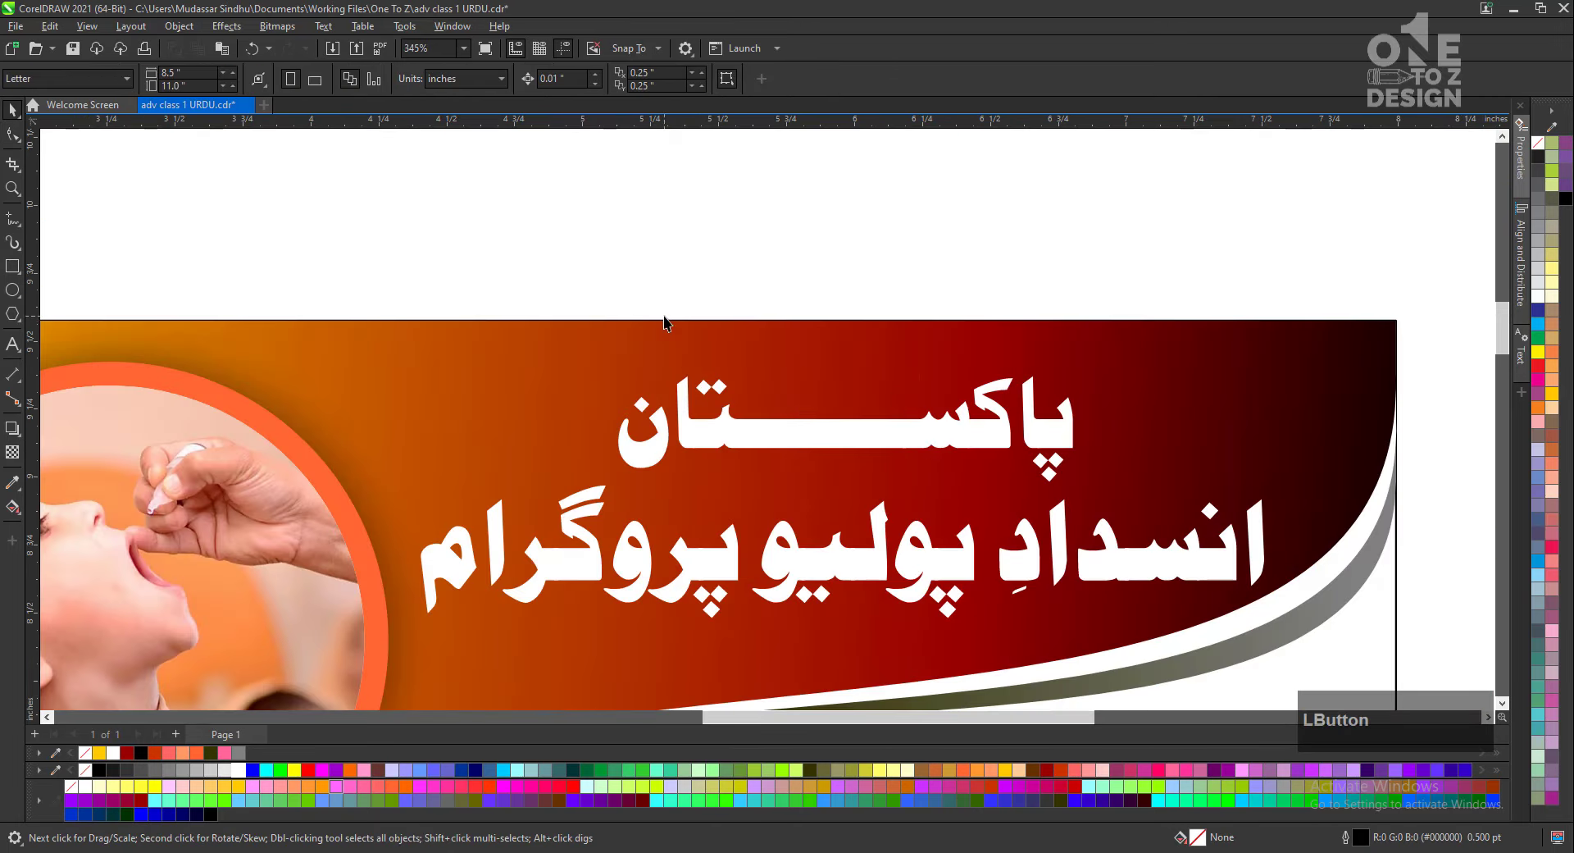
Combine the letters of پاکستان into one curve and nudge the word down 0.05 inch toward the second title line.
left_click_drag(1008, 478, 1125, 519)
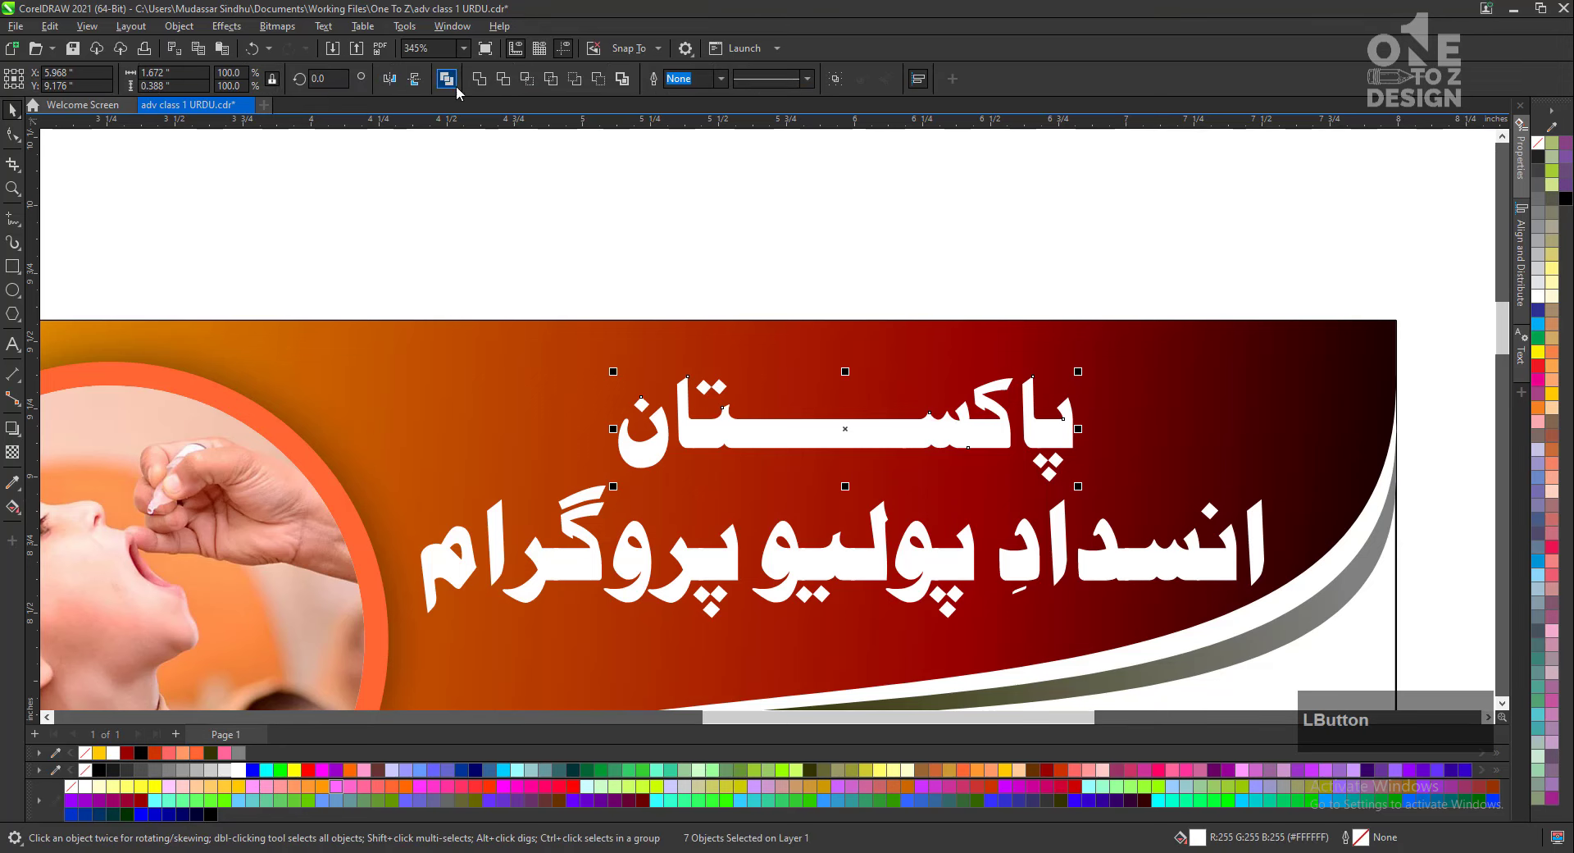
left_click(868, 205)
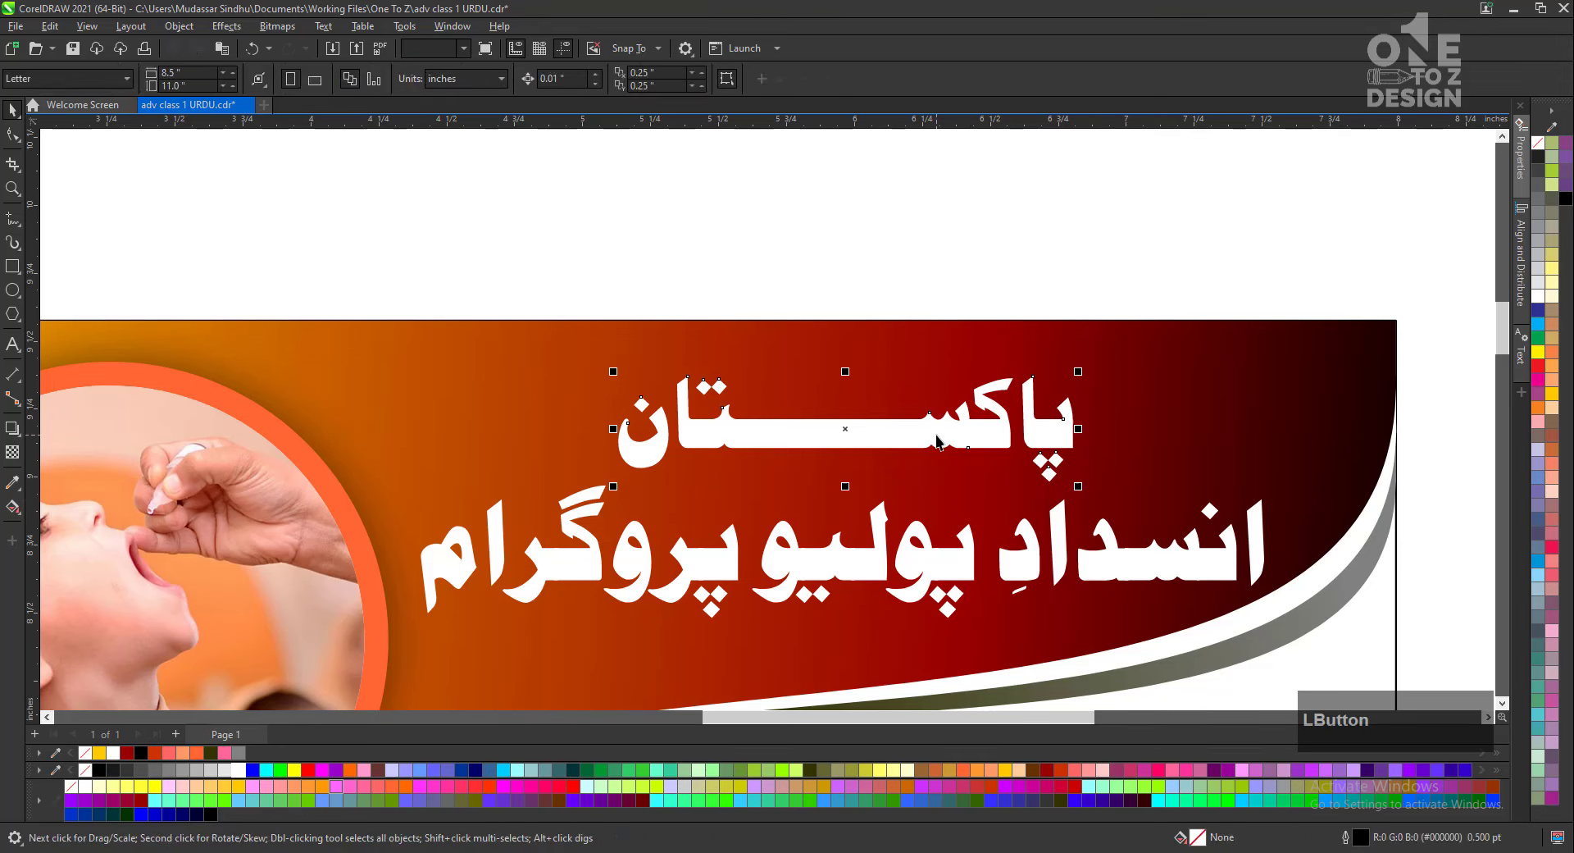
key("Down")
key("Down")
key("Down")
key("Down")
key("Down")
key("Down")
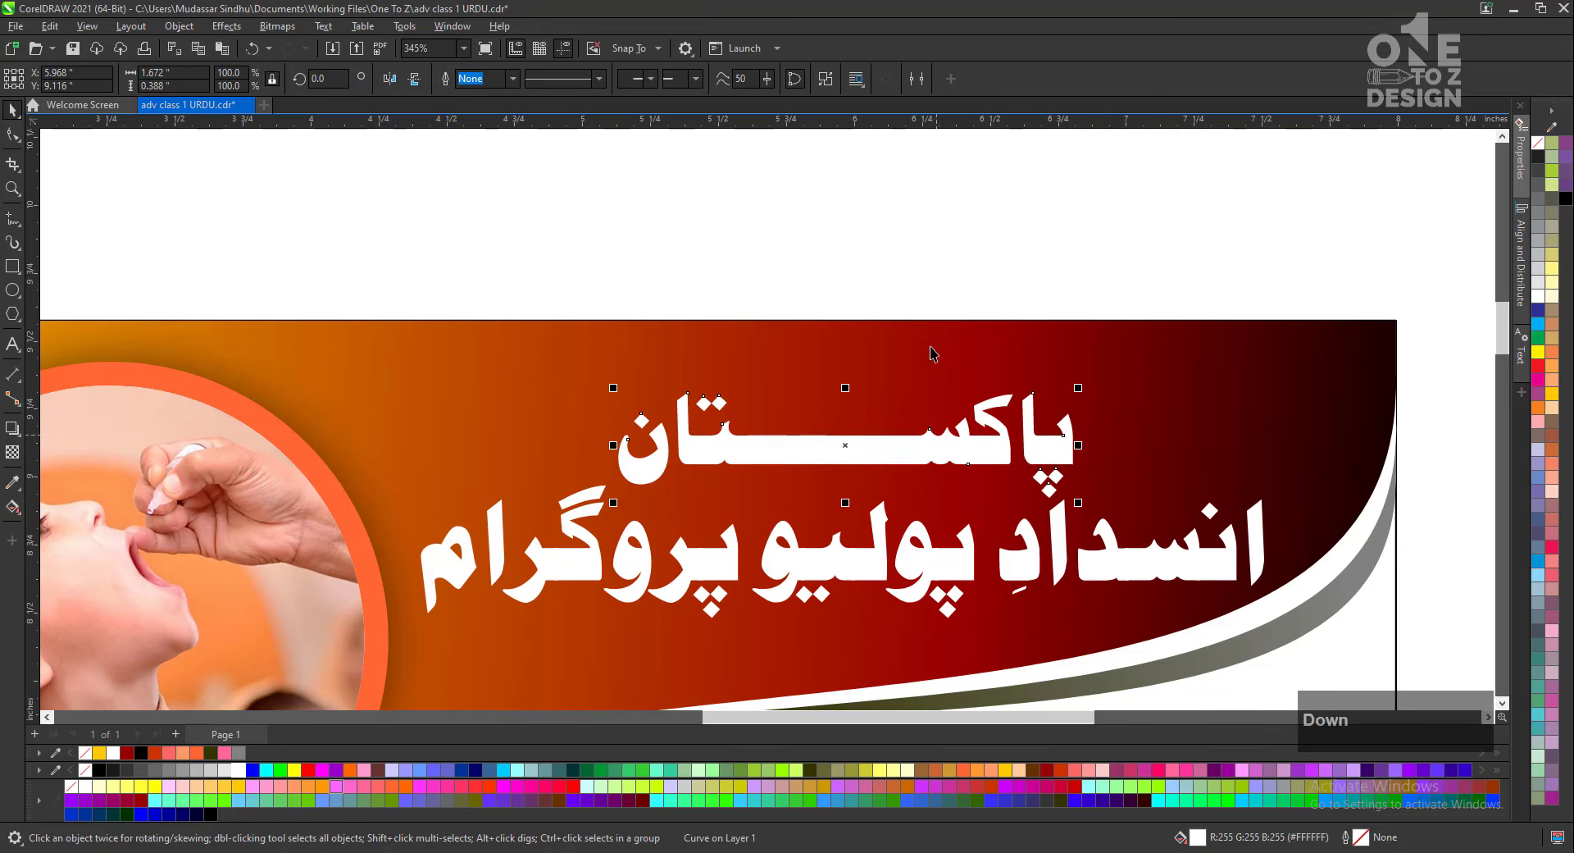
key("Up")
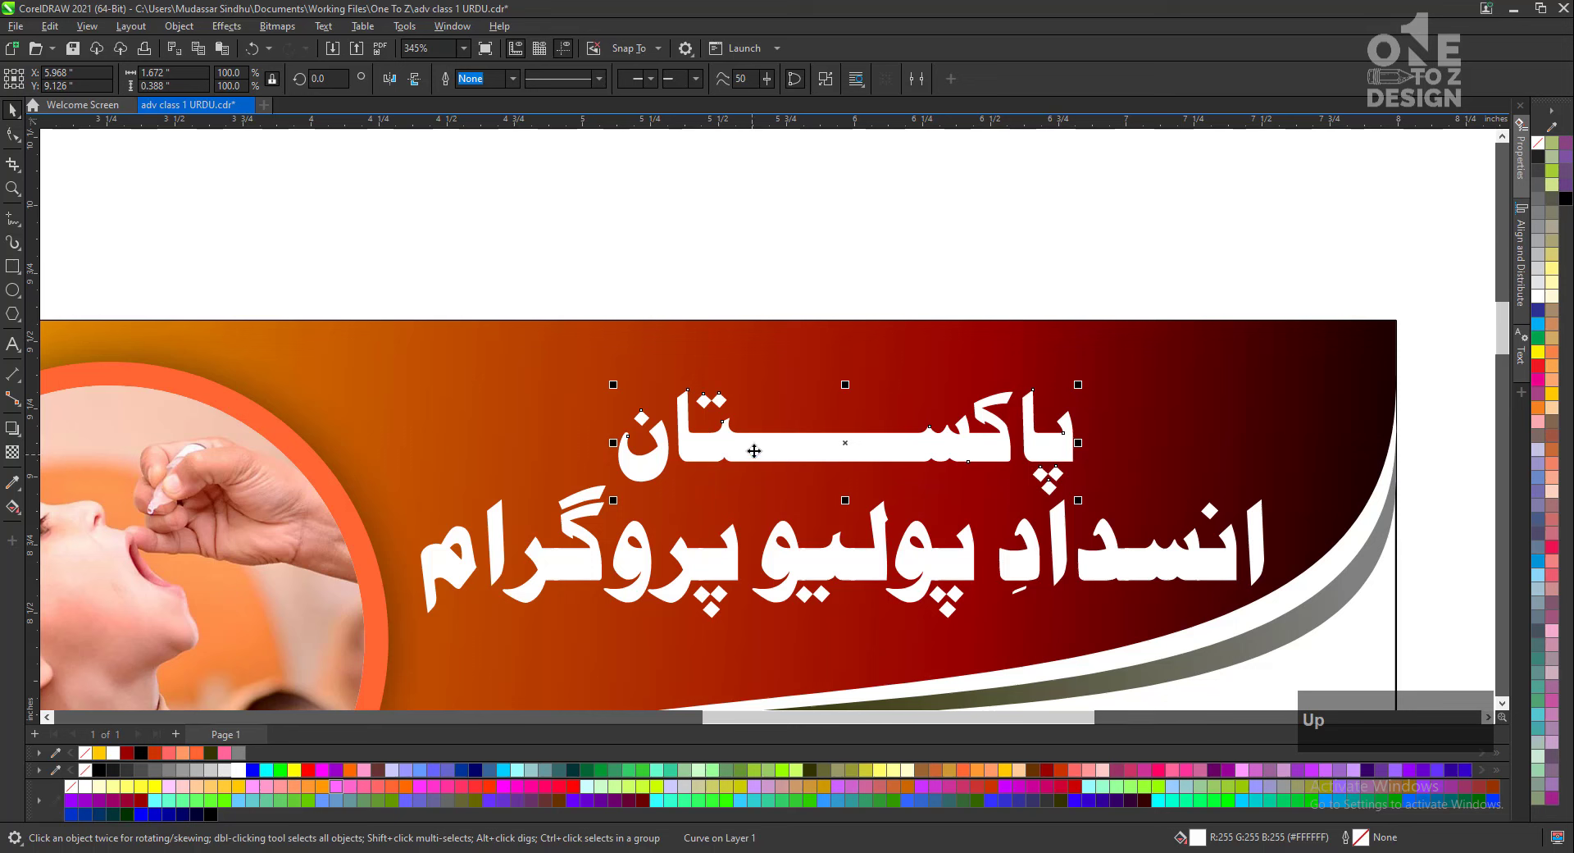
left_click(868, 568)
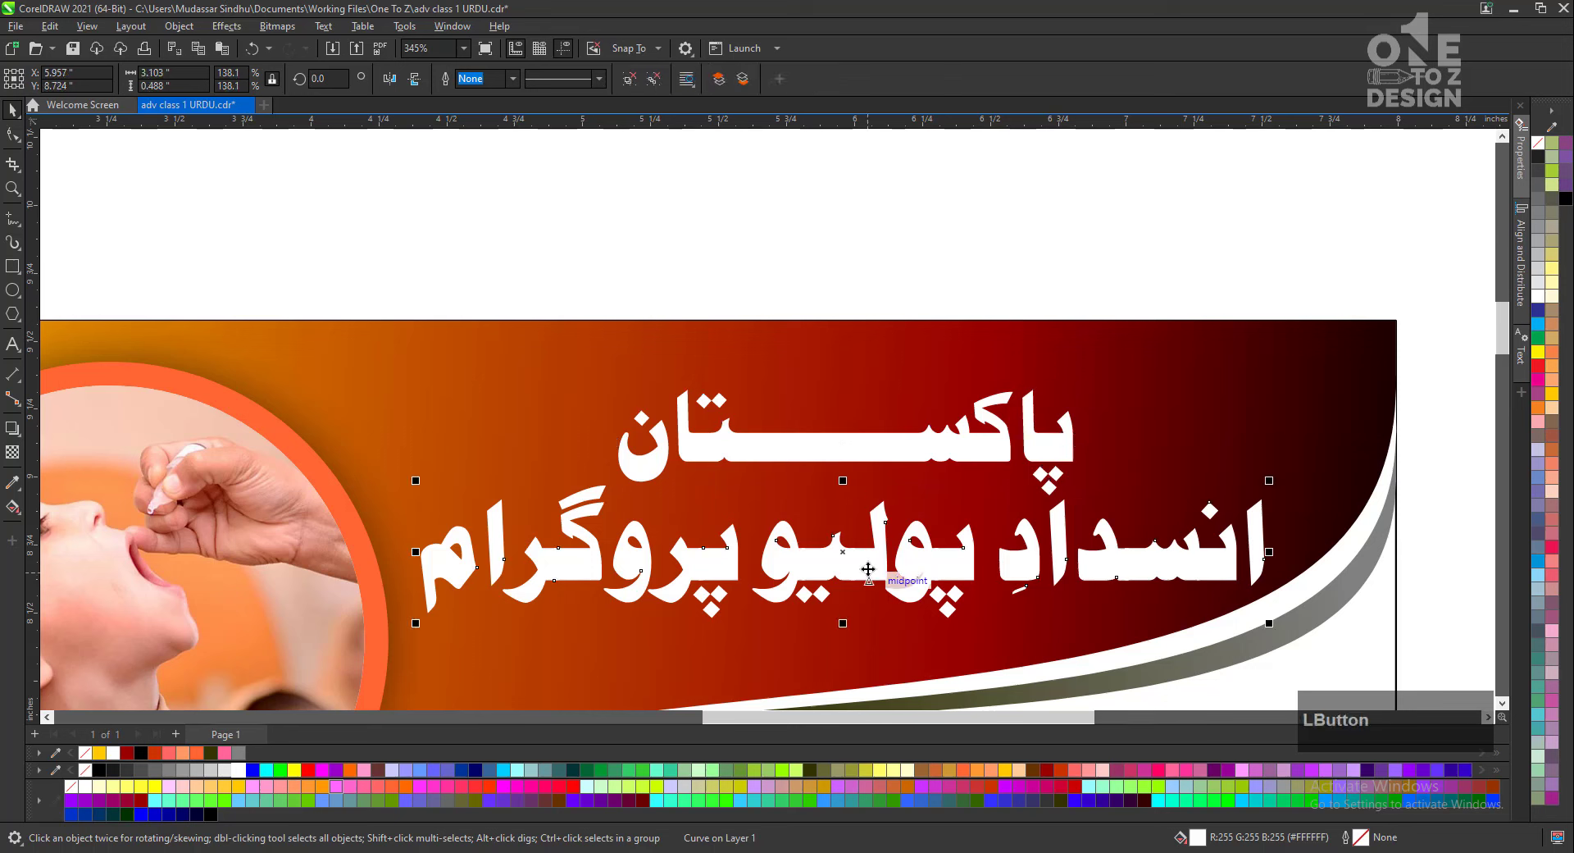
left_click(855, 261)
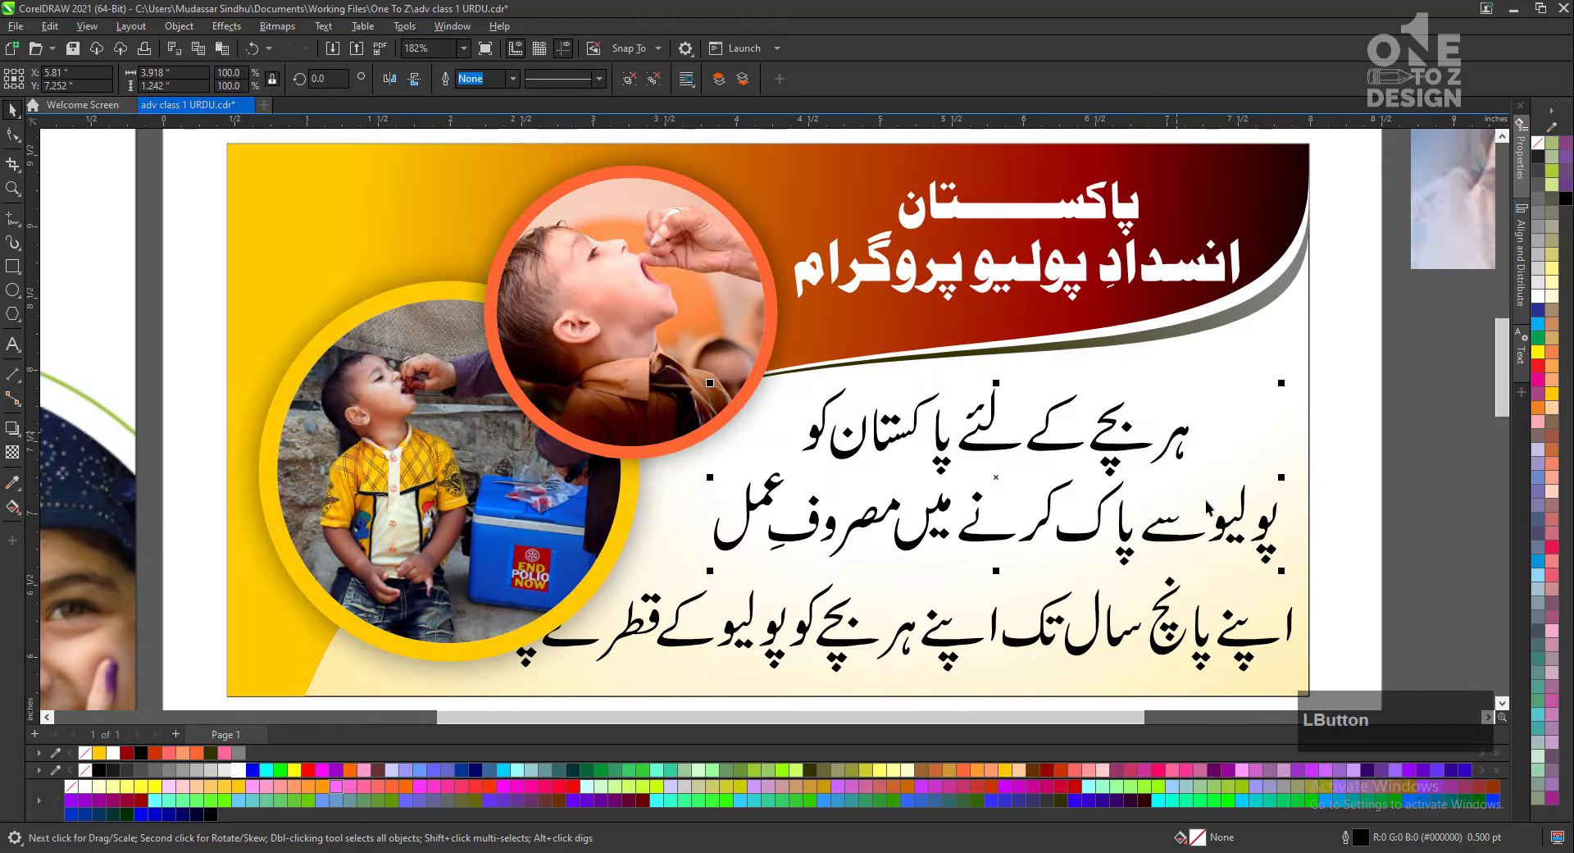
Shrink the two-line slogan to about 2.47 × 0.78 inches, place it below the wave and fill it dark red.
left_click(1283, 584)
left_click_drag(1278, 574, 1180, 545)
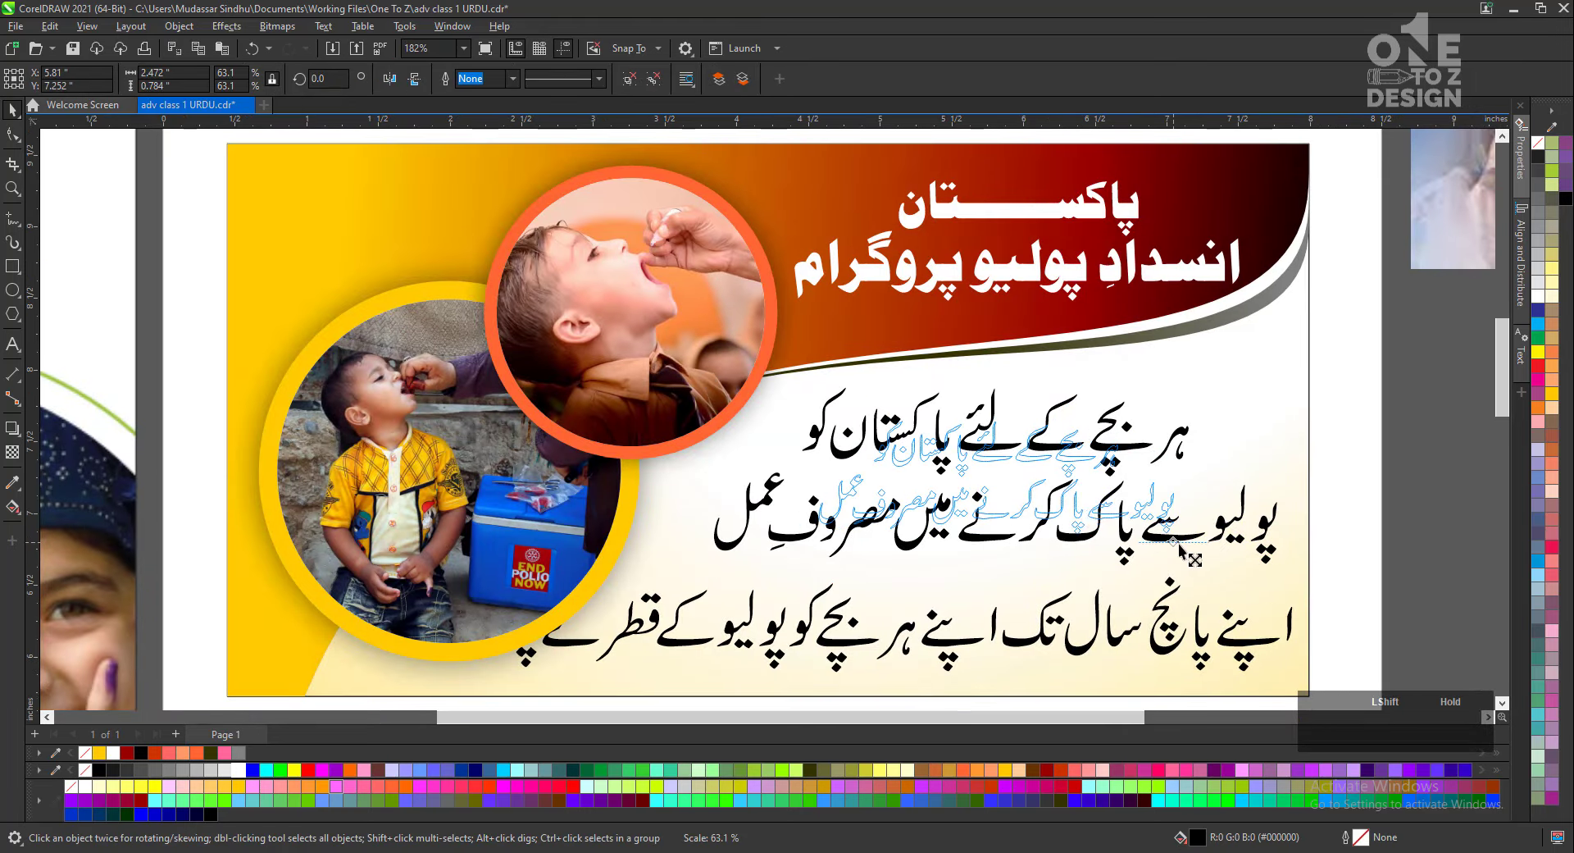
left_click_drag(1027, 463, 1037, 427)
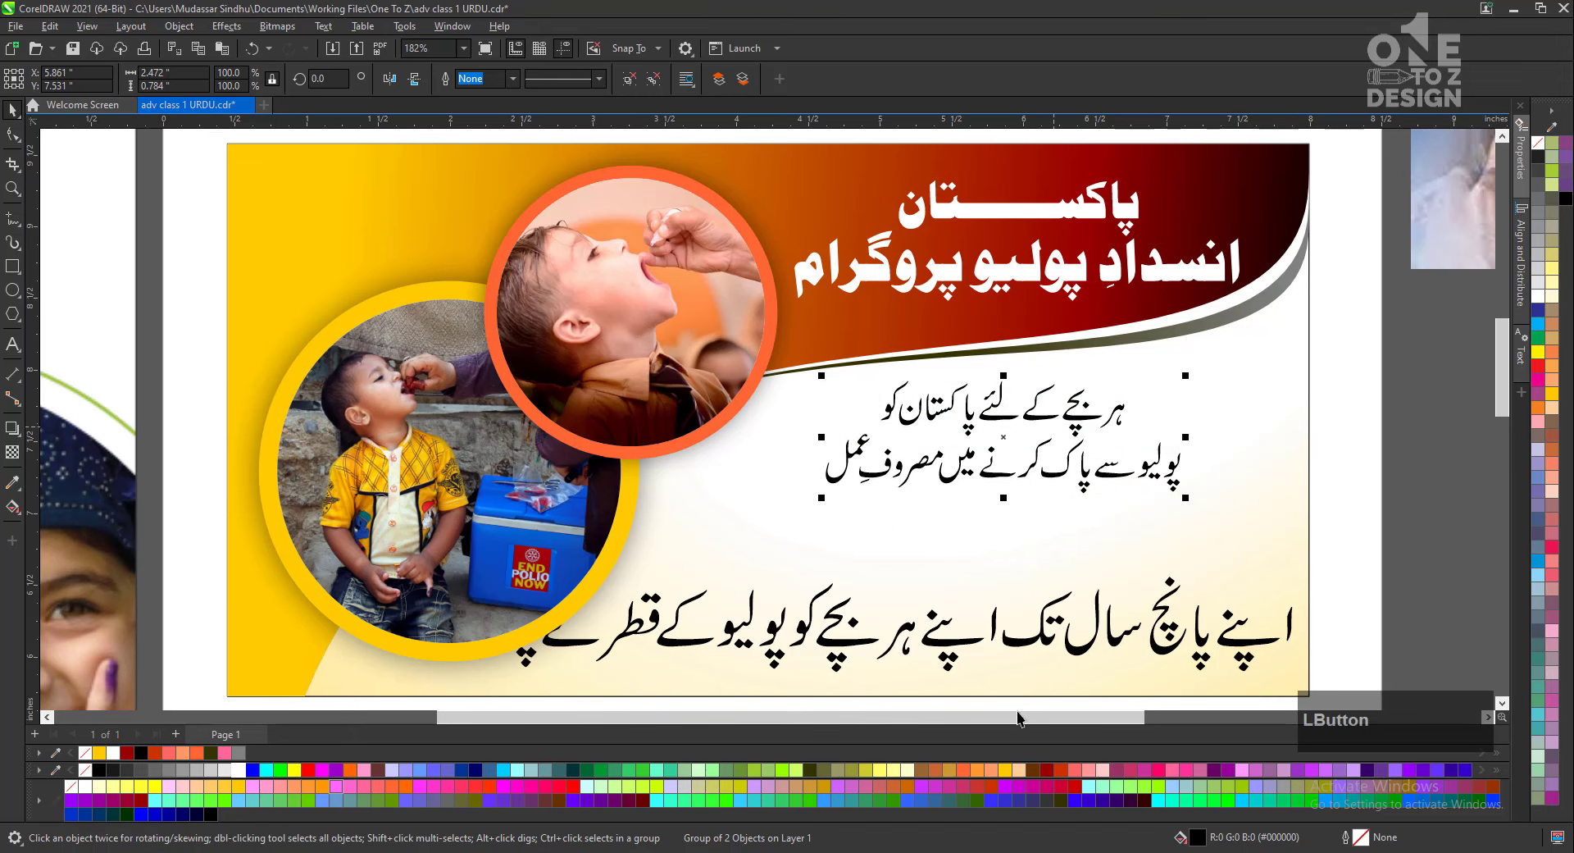
left_click(1050, 769)
Shrink the polio drops line to about 4.31 × 0.46 inches and move it up beneath the red slogan.
left_click(1183, 696)
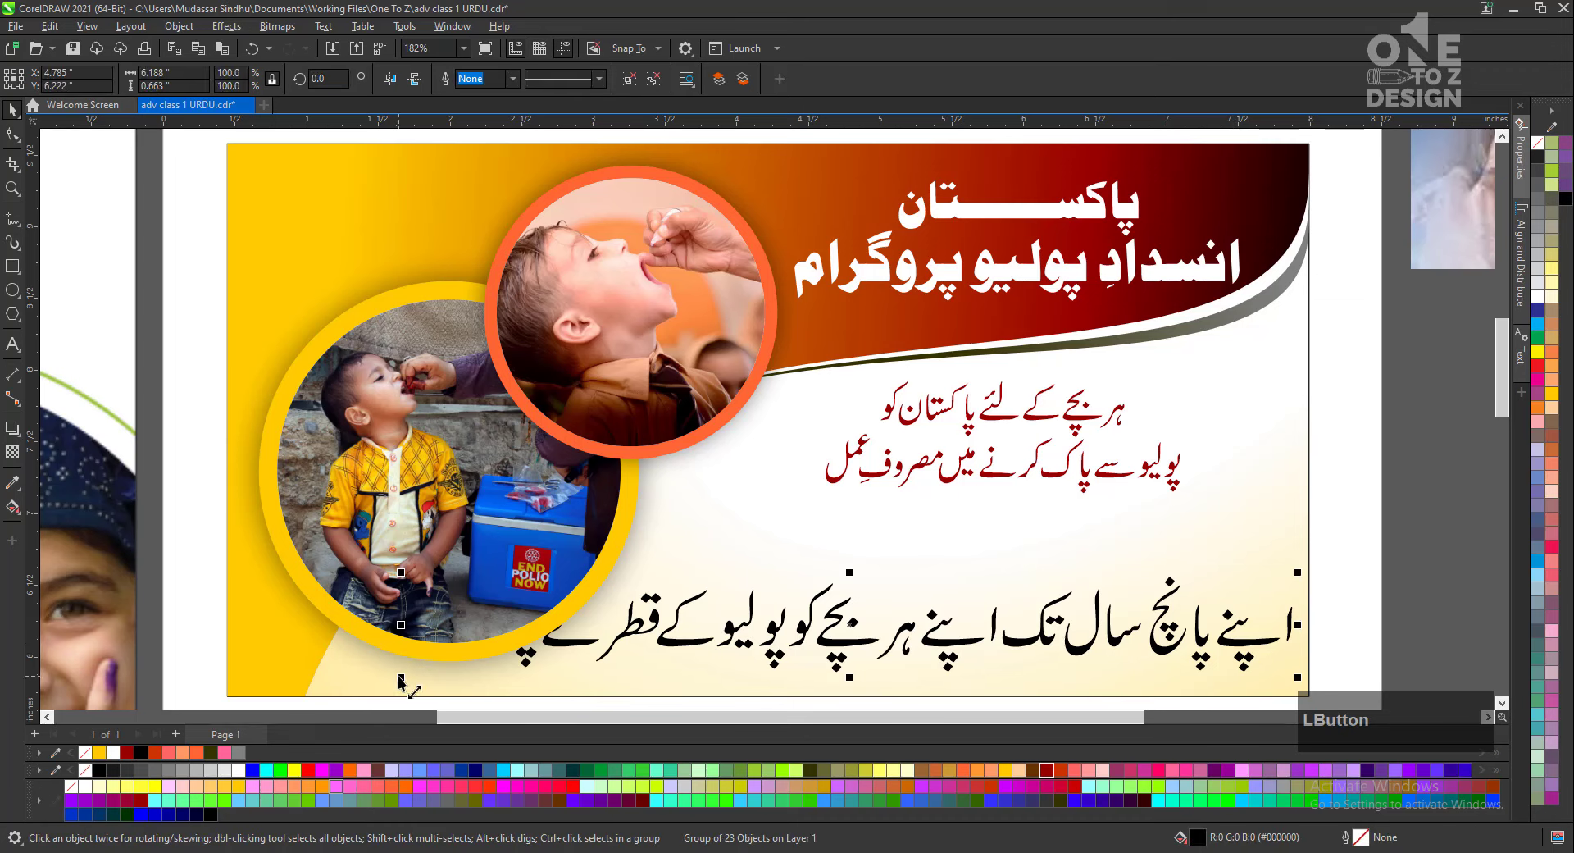
left_click_drag(400, 677, 671, 649)
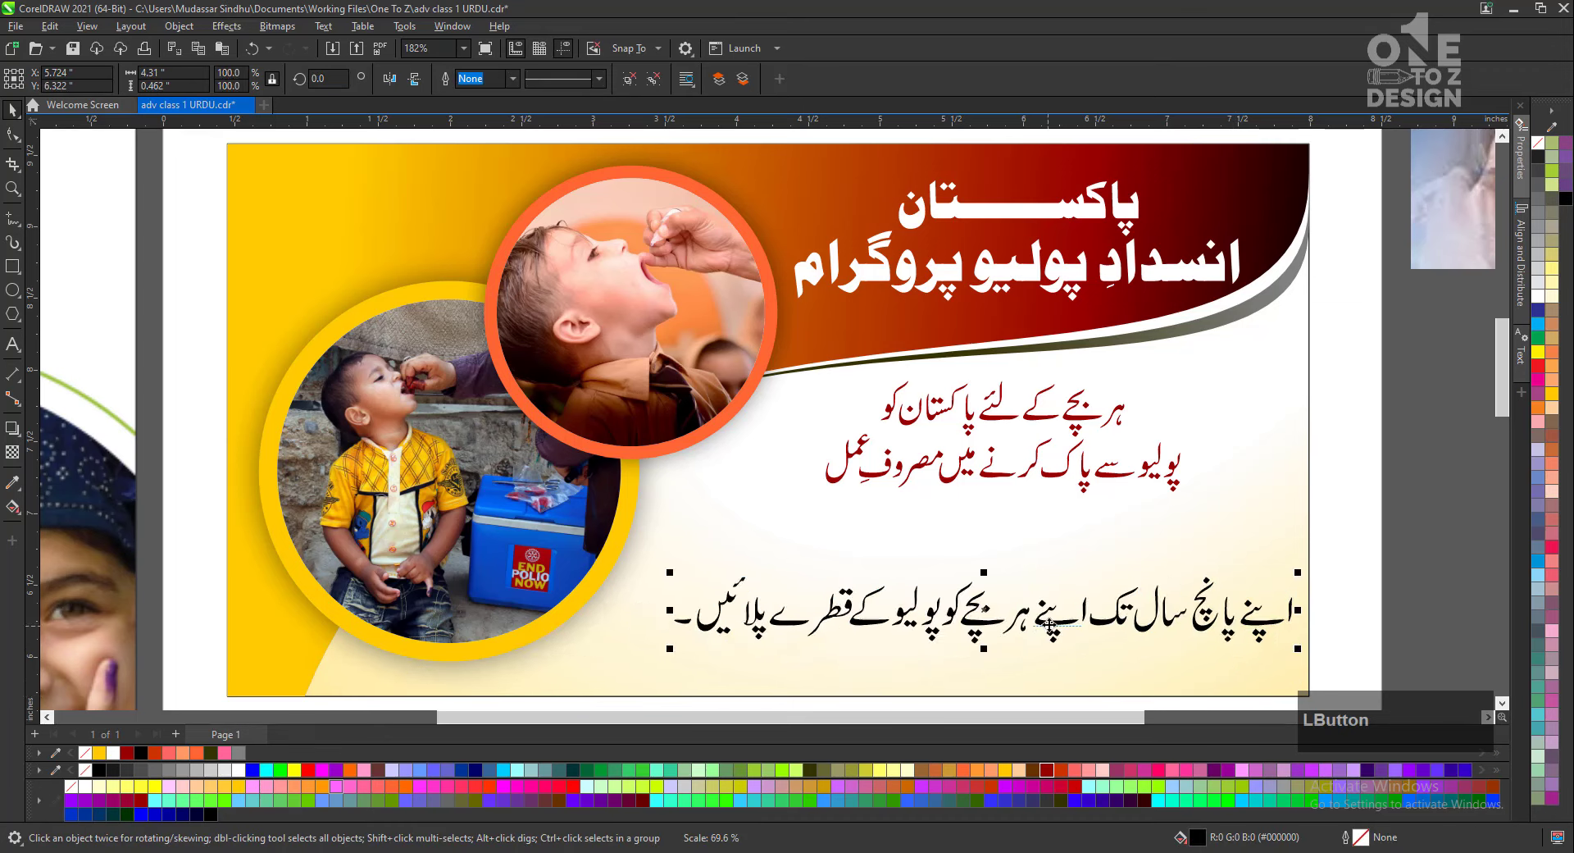
left_click_drag(1048, 616, 1042, 561)
left_click(1393, 587)
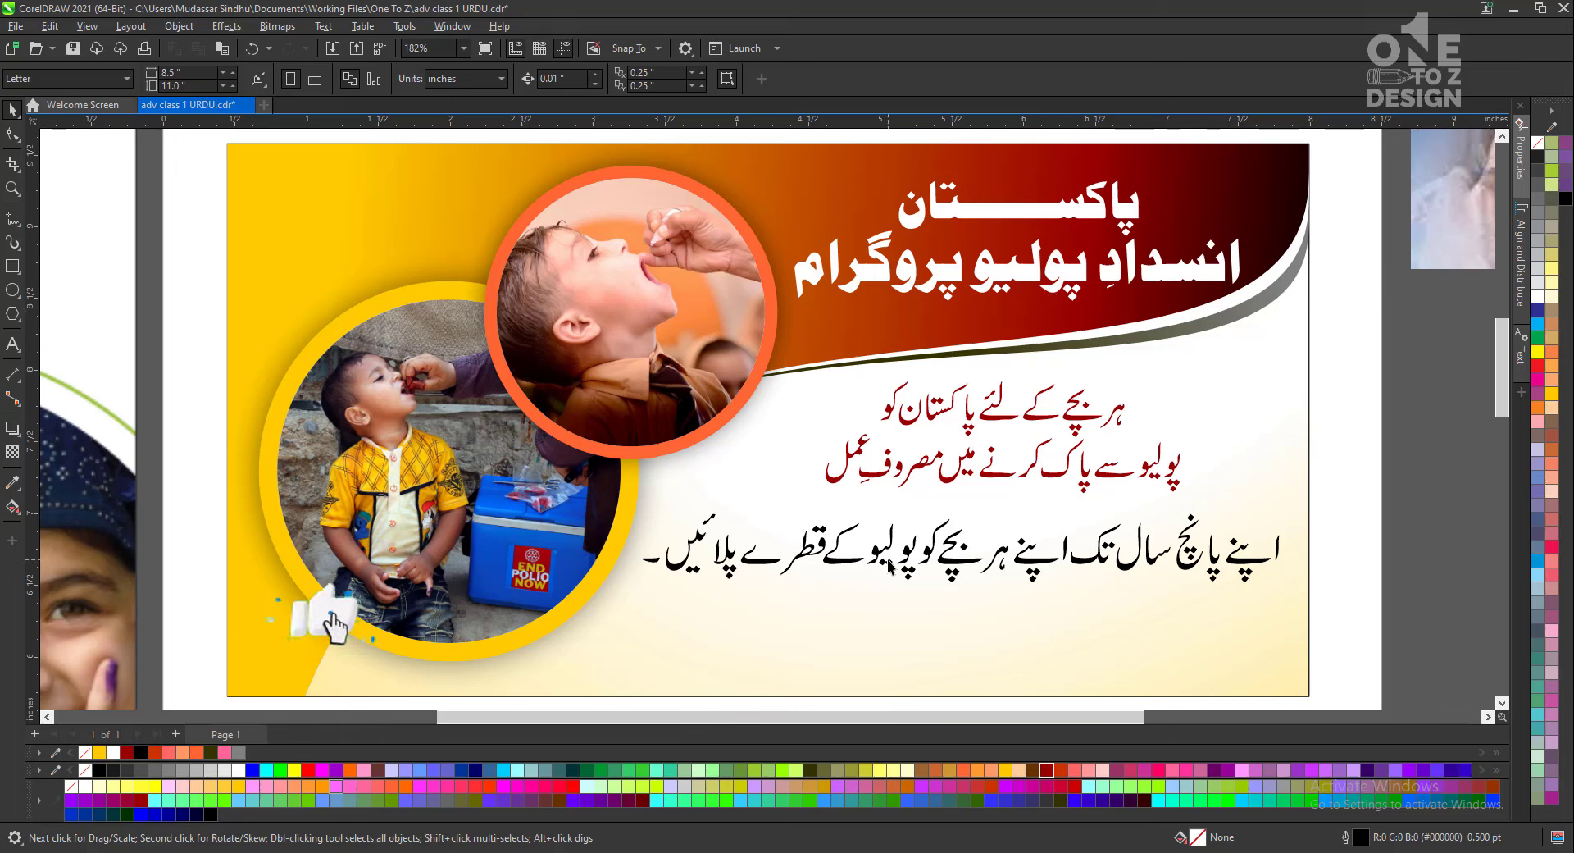
left_click(1327, 495)
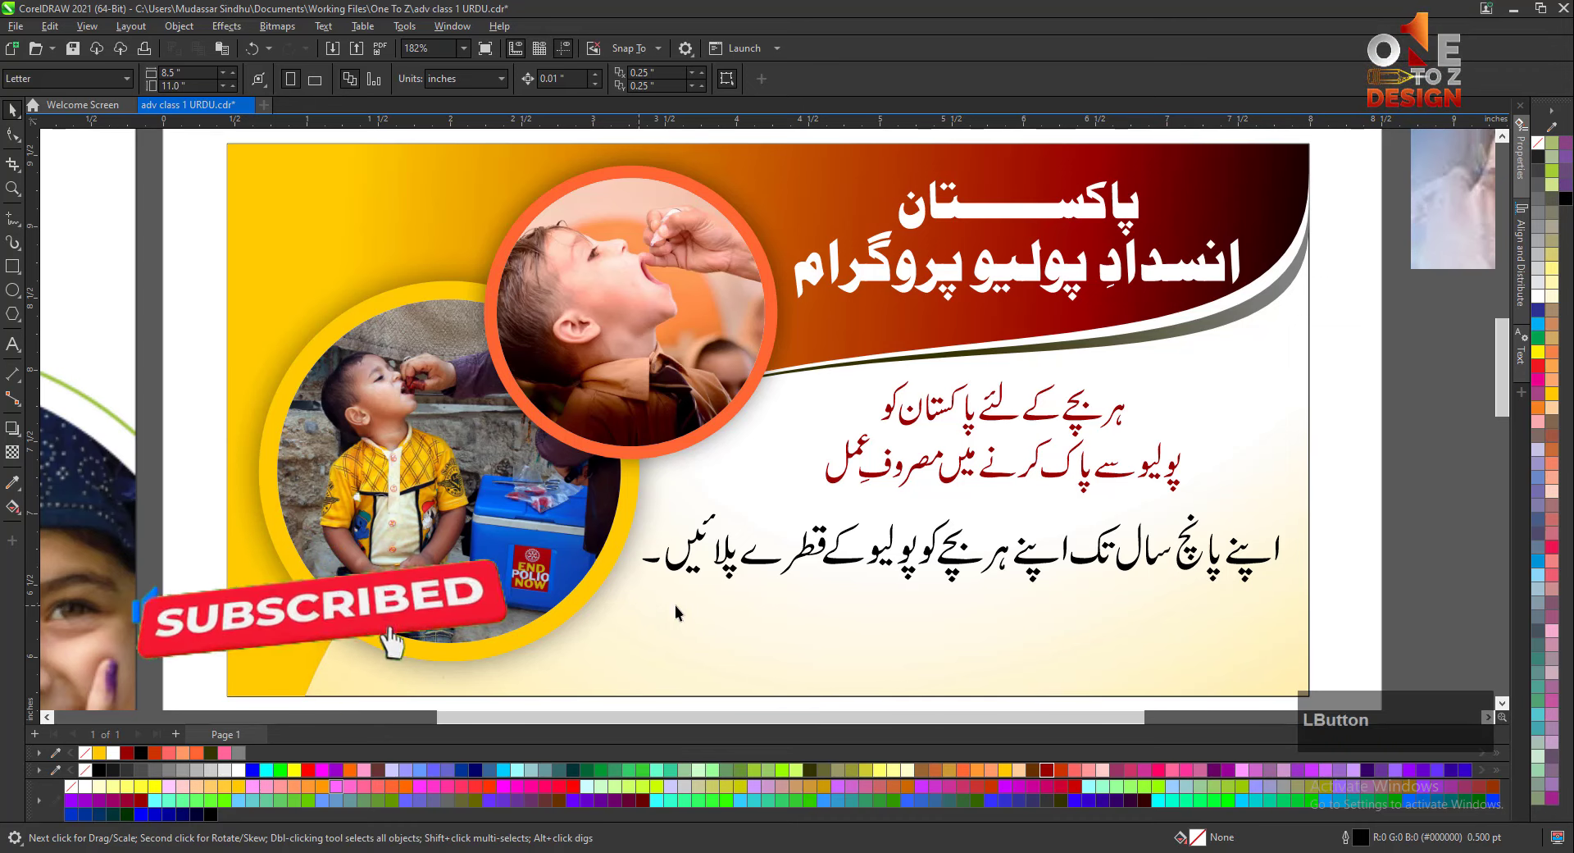
Examine the logos used on the two reference polio designs beside the page.
key("F4")
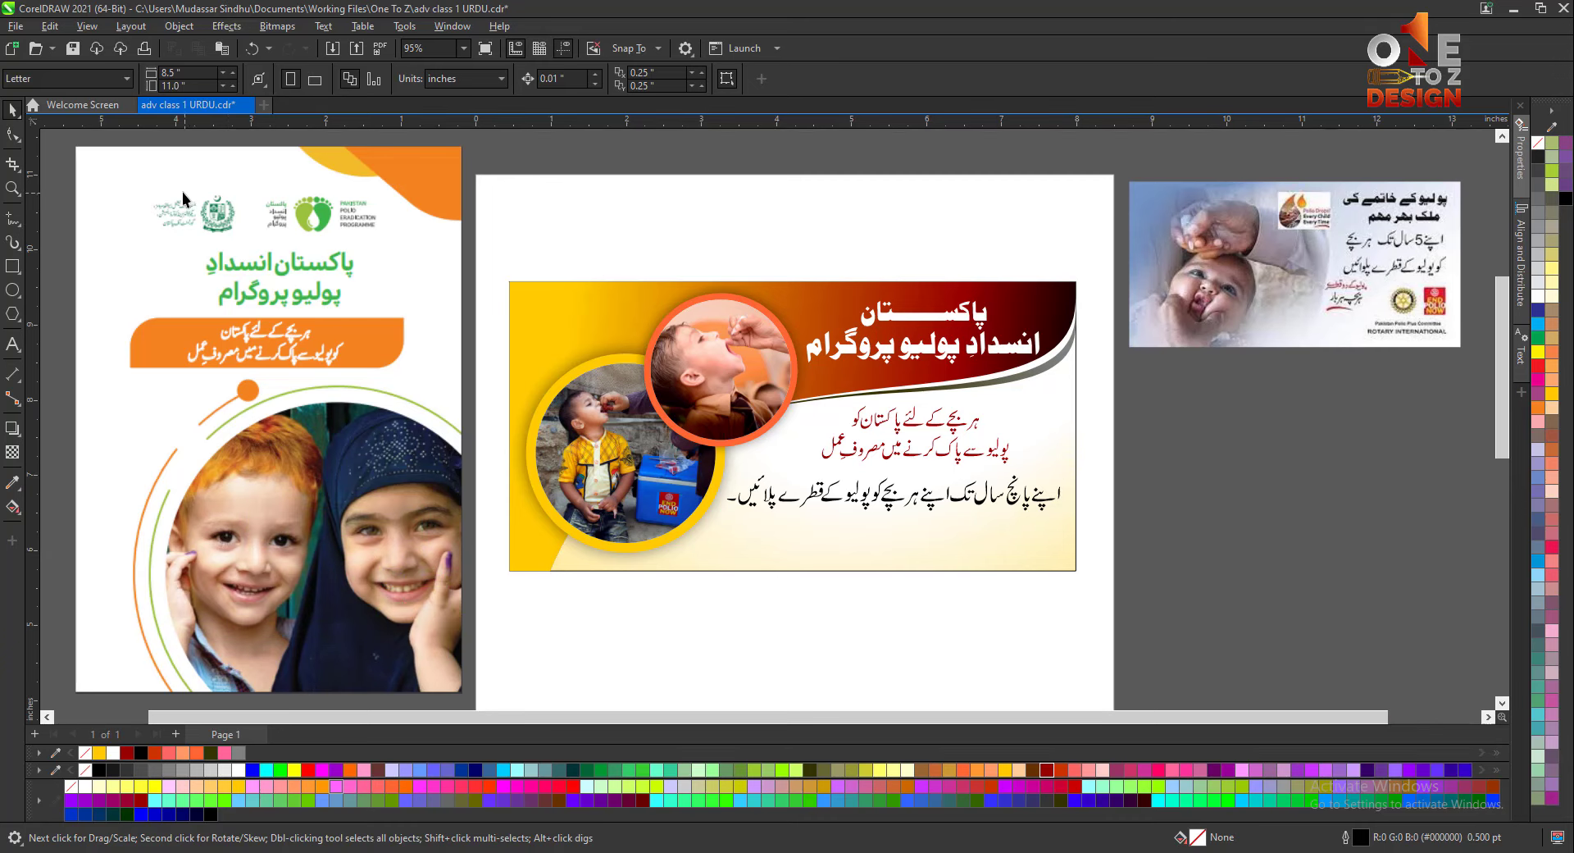
left_click_drag(102, 192, 502, 274)
key("F4")
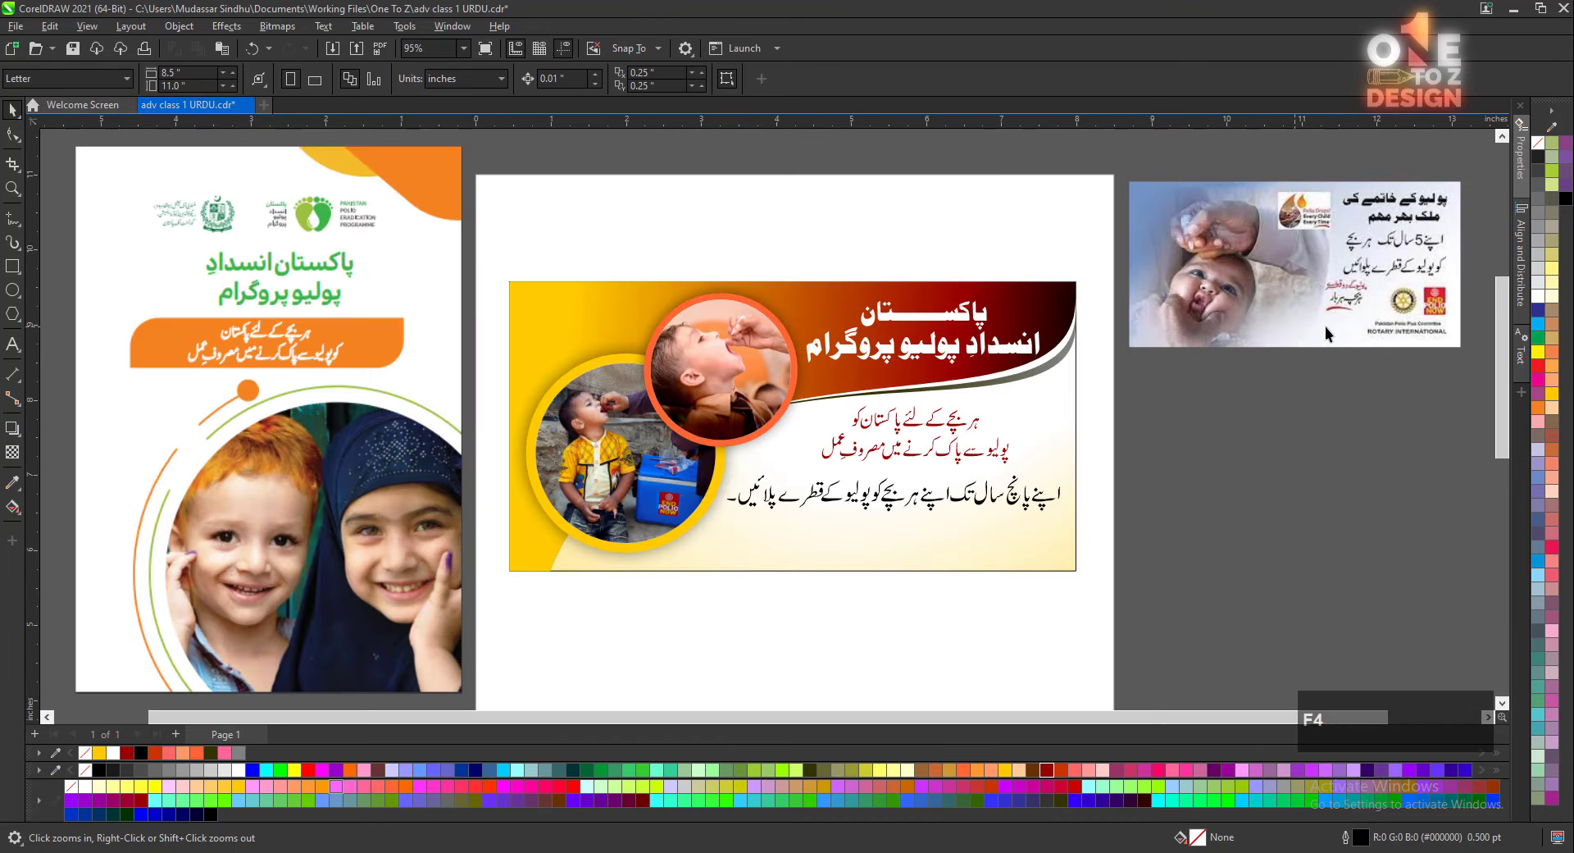
key("F2")
left_click_drag(1332, 248, 1468, 358)
key("F4")
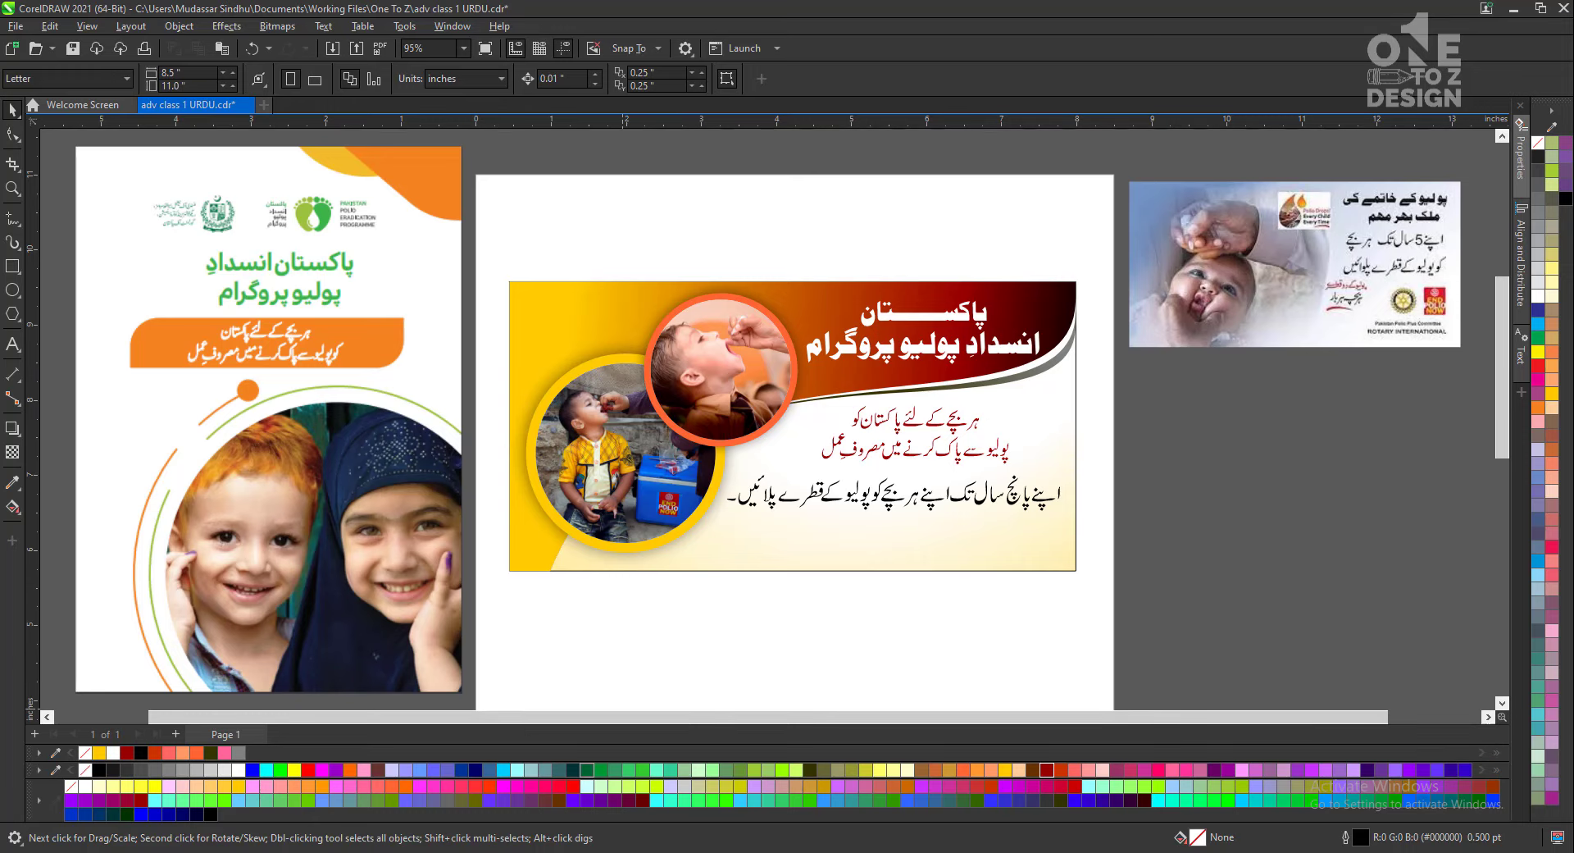
Switch to the browser's polio logos image results and bring the Pakistan Polio Eradication Programme and End Polio Now logos into the CorelDRAW page.
left_click(539, 851)
key("Return")
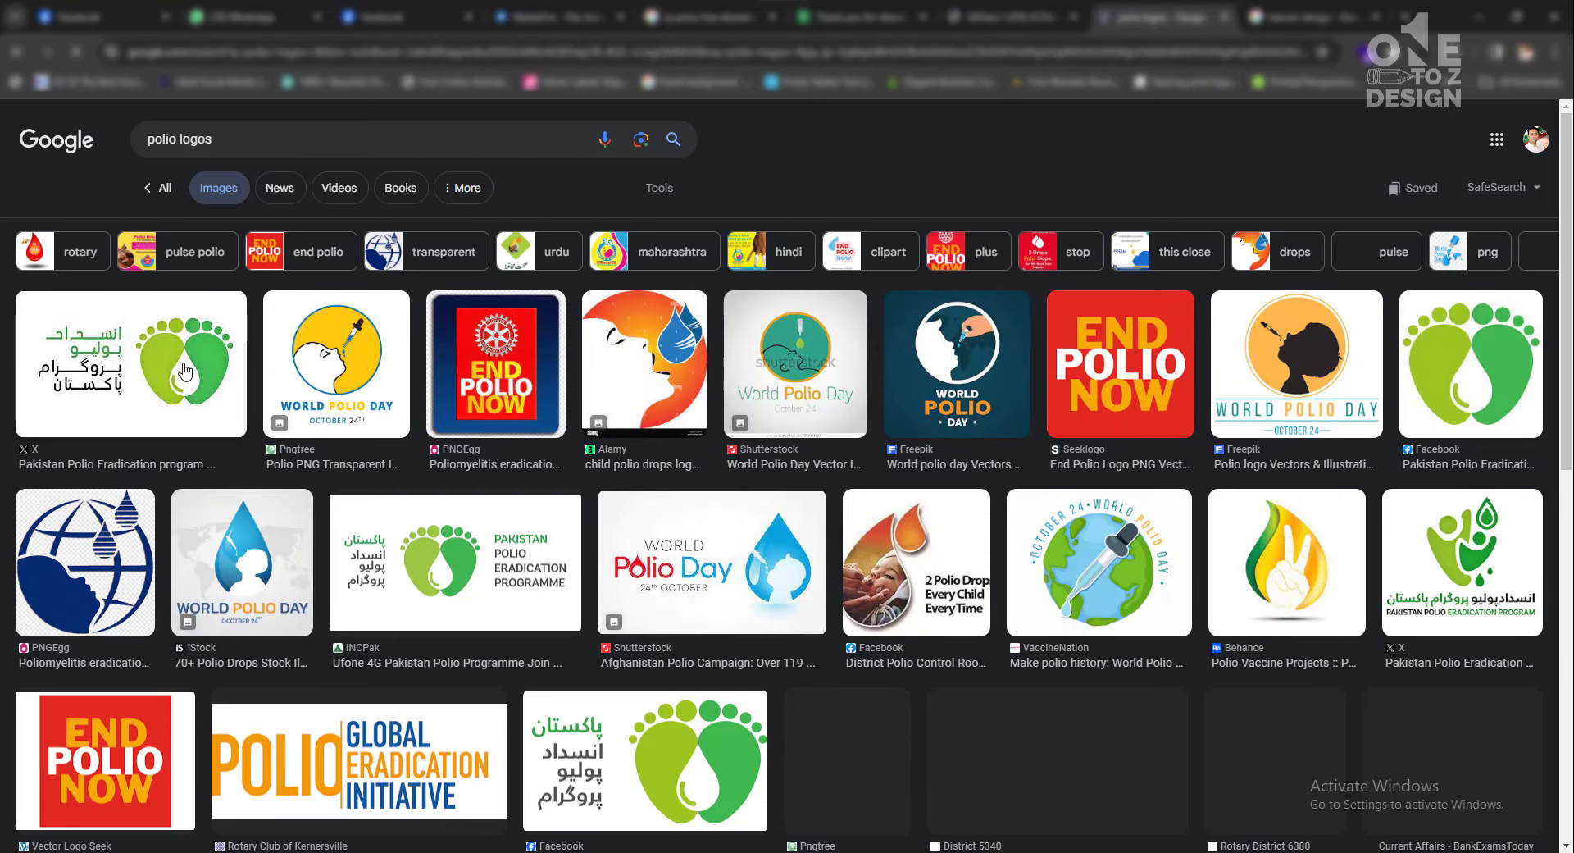
left_click(988, 408)
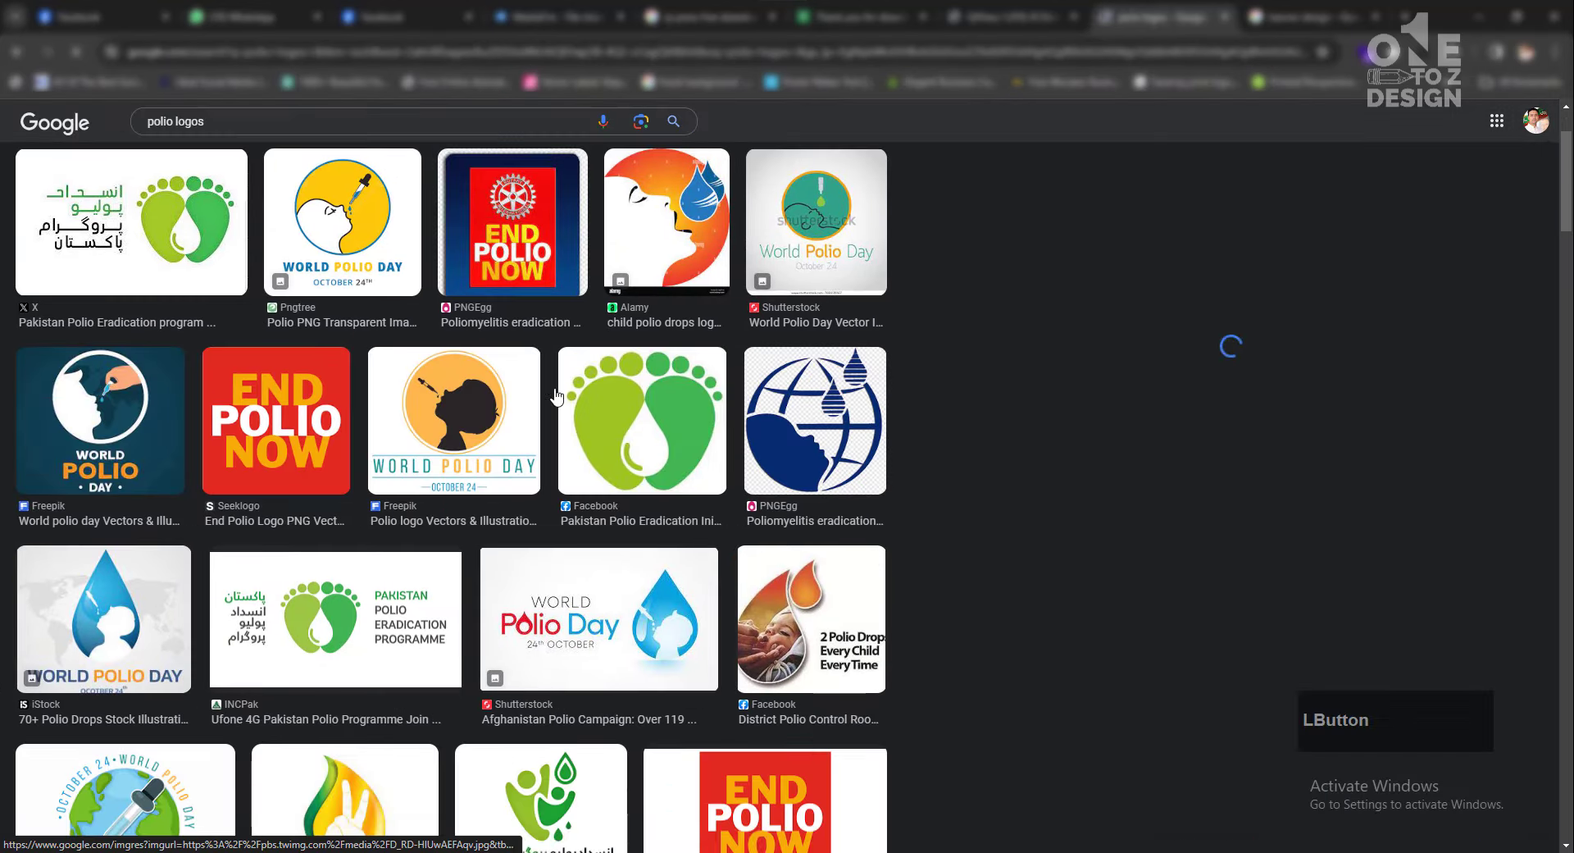
key("alt+Tab")
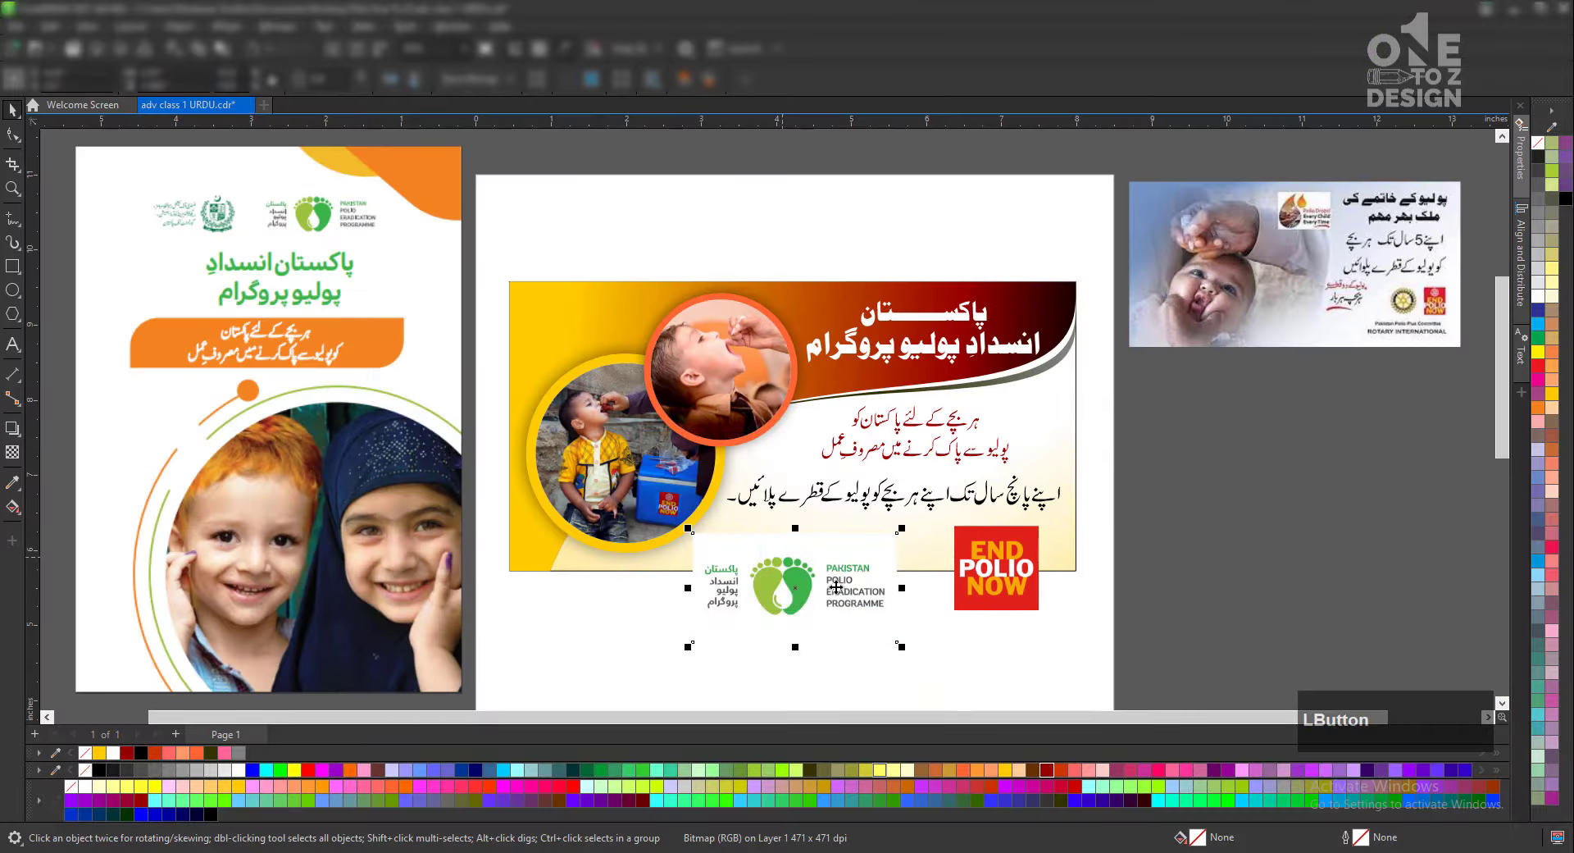
Shrink the Pakistan Polio Eradication Programme logo and place it beneath the drops line, inside the banner's lower edge.
mouse_move(848, 584)
left_mouse_down()
mouse_move(817, 576)
mouse_move(835, 559)
left_mouse_up()
scroll(965, 595, "up", 3)
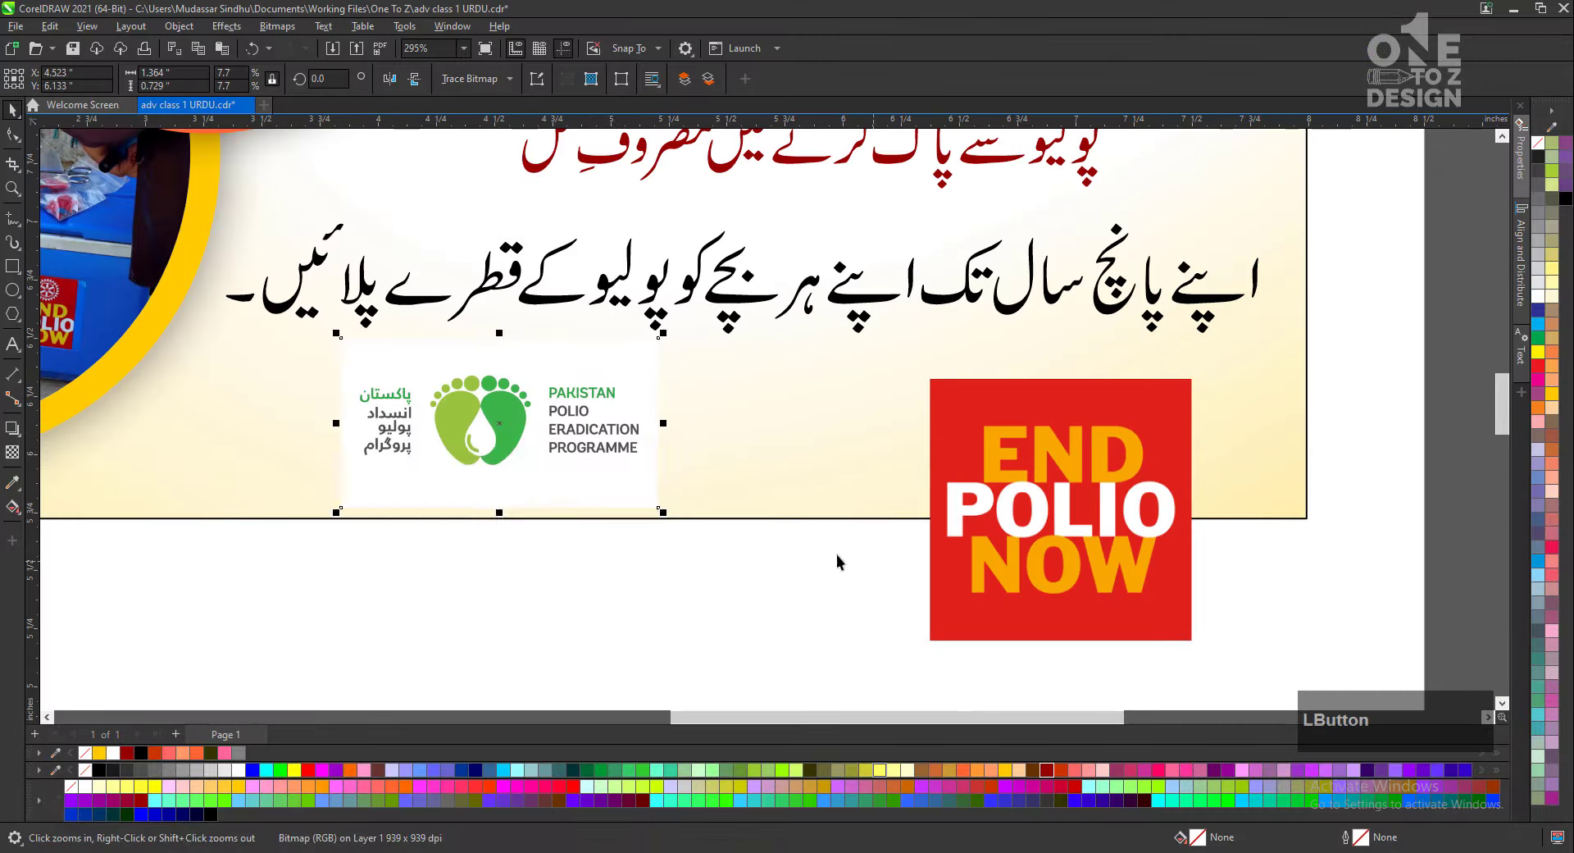
left_click_drag(646, 495, 607, 472)
left_click_drag(564, 438, 589, 457)
Shrink the End Polio Now logo, place it beside the eradication programme logo and align their centres on one row.
left_click(1066, 566)
left_click_drag(1197, 644, 1067, 571)
left_click_drag(994, 446, 815, 419)
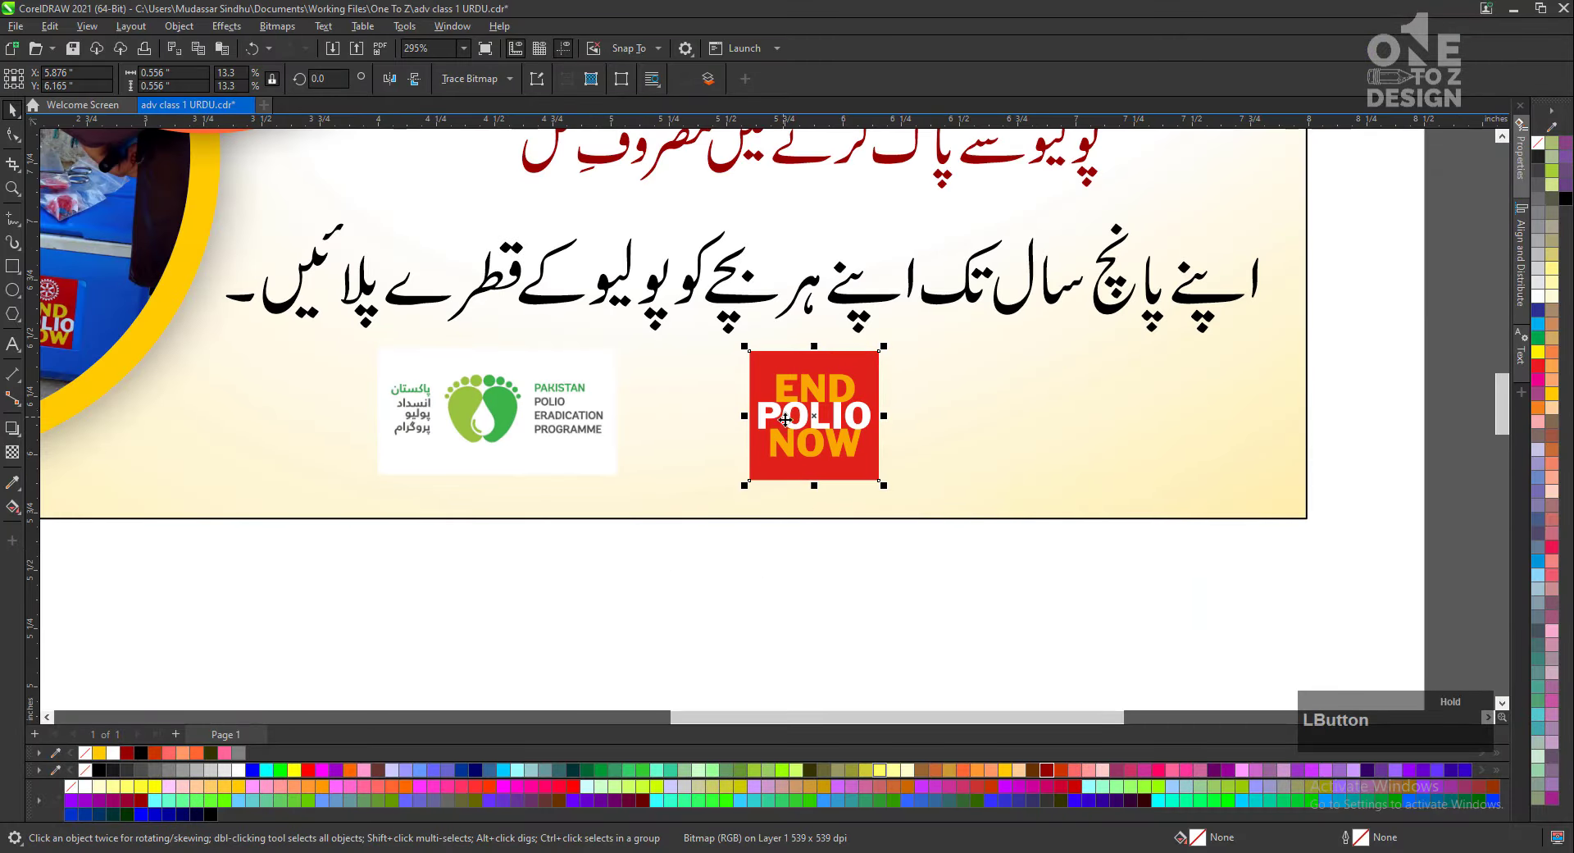
left_click_drag(884, 485, 847, 482)
left_click(525, 418, "shift")
key("e")
Place guidelines at the eradication programme logo's top and bottom edges and resize the End Polio Now logo to fit between them.
left_click(656, 578)
left_click_drag(689, 121, 680, 347)
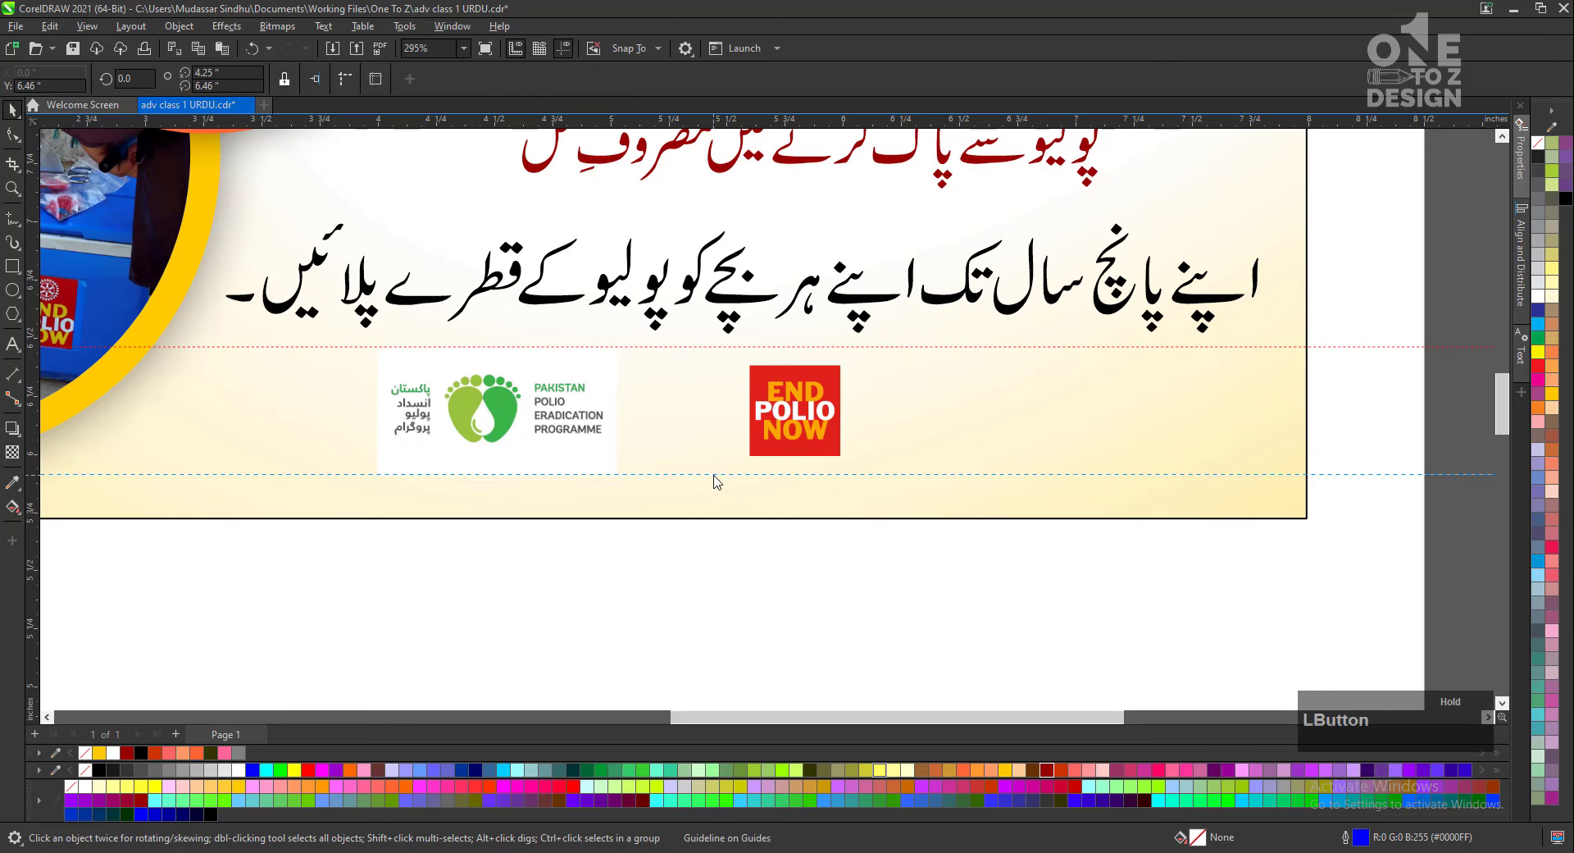
left_click(775, 430)
left_click(573, 389, "shift")
mouse_move(715, 475)
left_mouse_down()
mouse_move(733, 461)
mouse_move(713, 475)
left_mouse_up()
key("t")
left_click(791, 402)
left_click(690, 523)
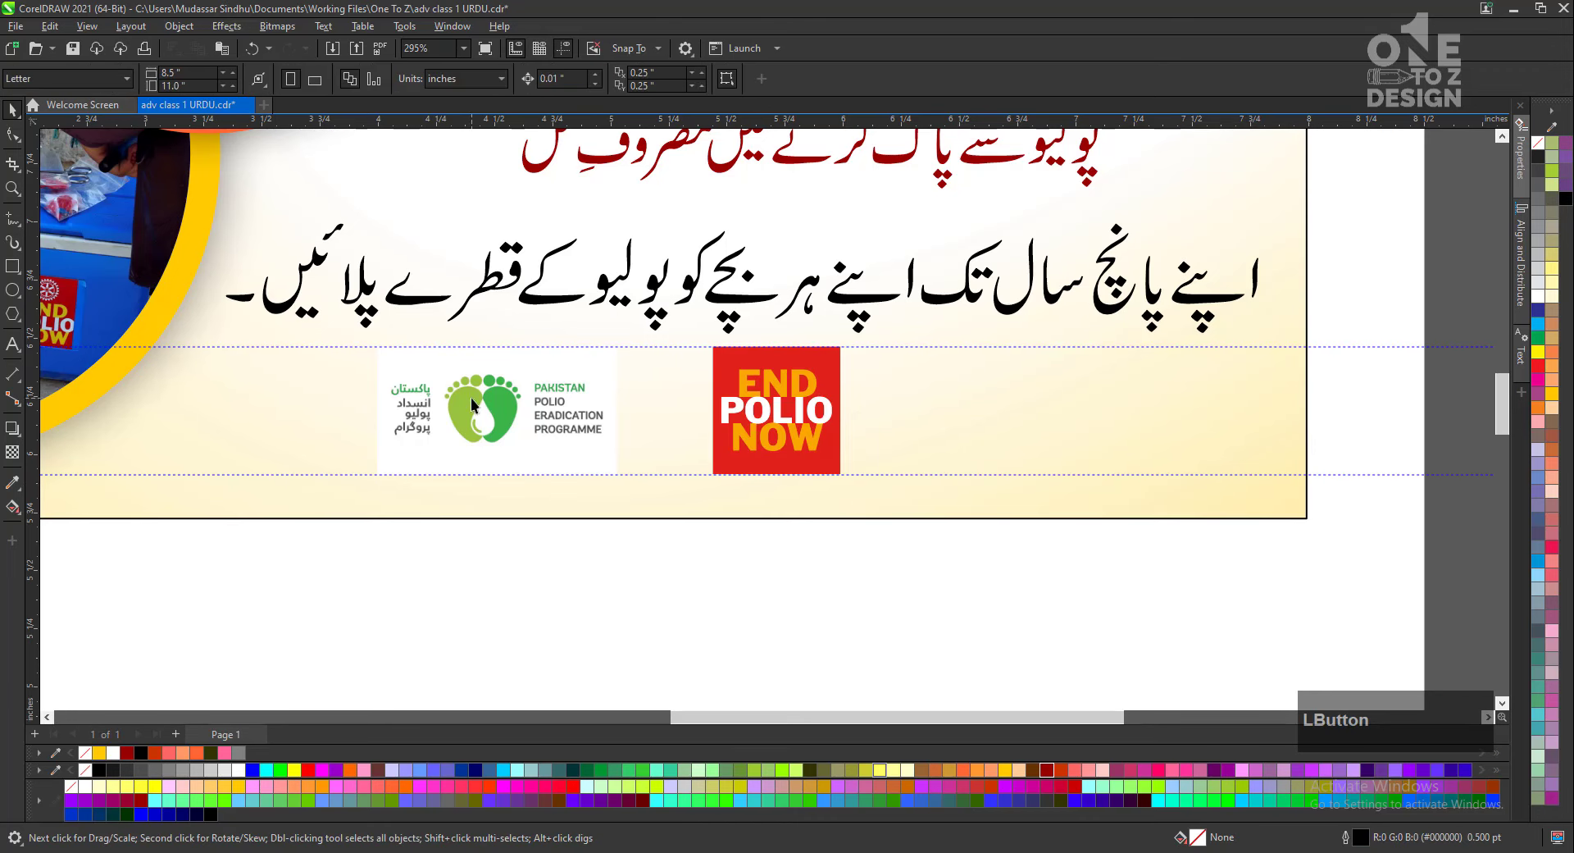
Draw rectangular frames over the Pakistan Polio Eradication Programme logo and the End Polio Now logo, matching each logo's size.
key("F6")
left_click_drag(376, 347, 617, 474)
left_click_drag(713, 347, 830, 462)
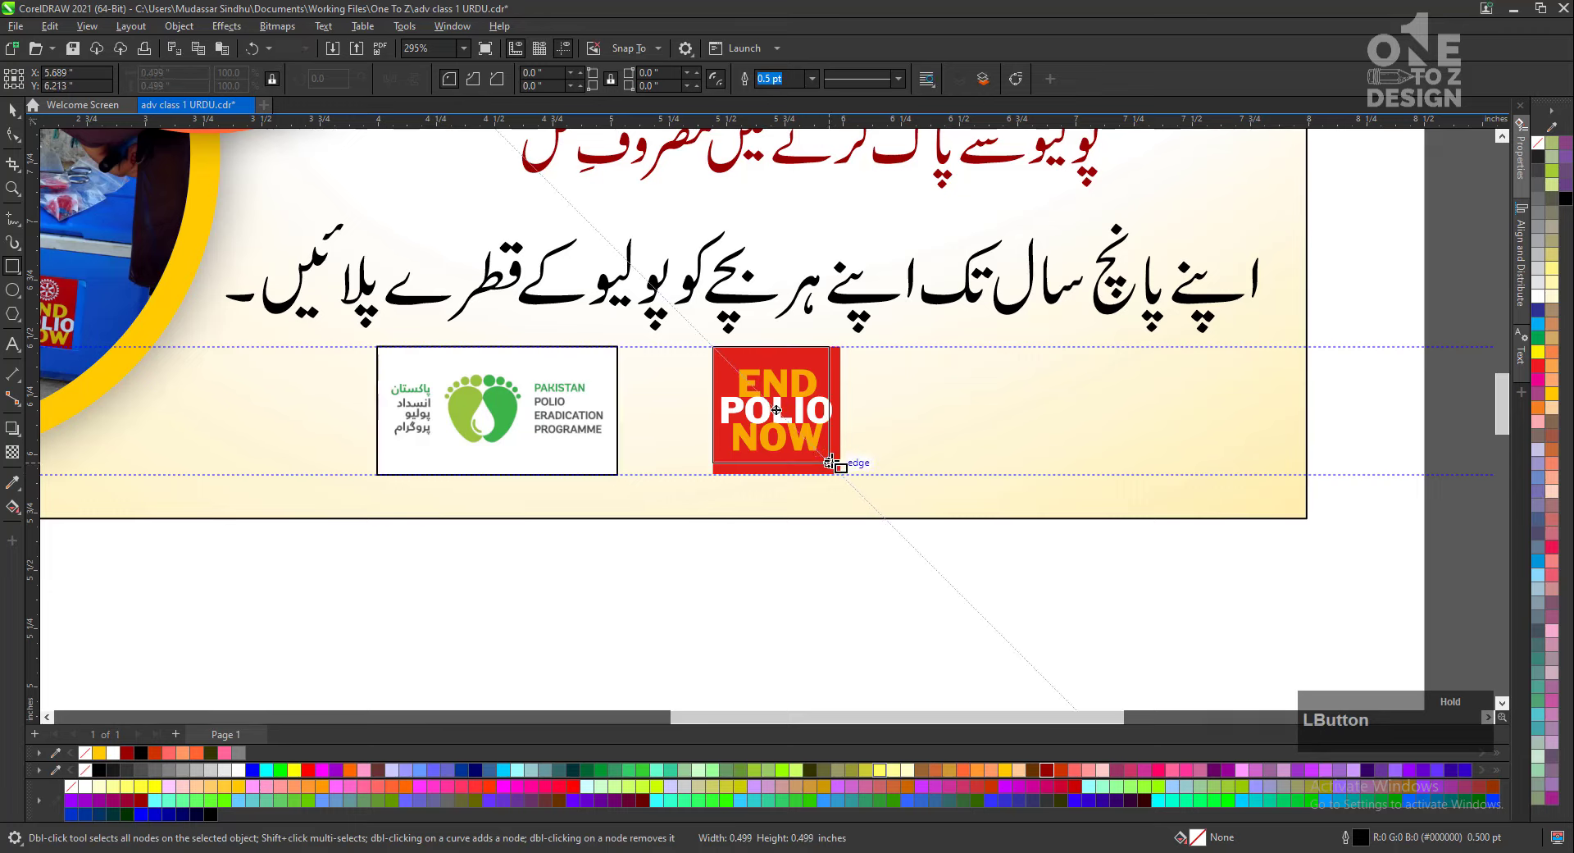
left_click_drag(830, 462, 841, 474)
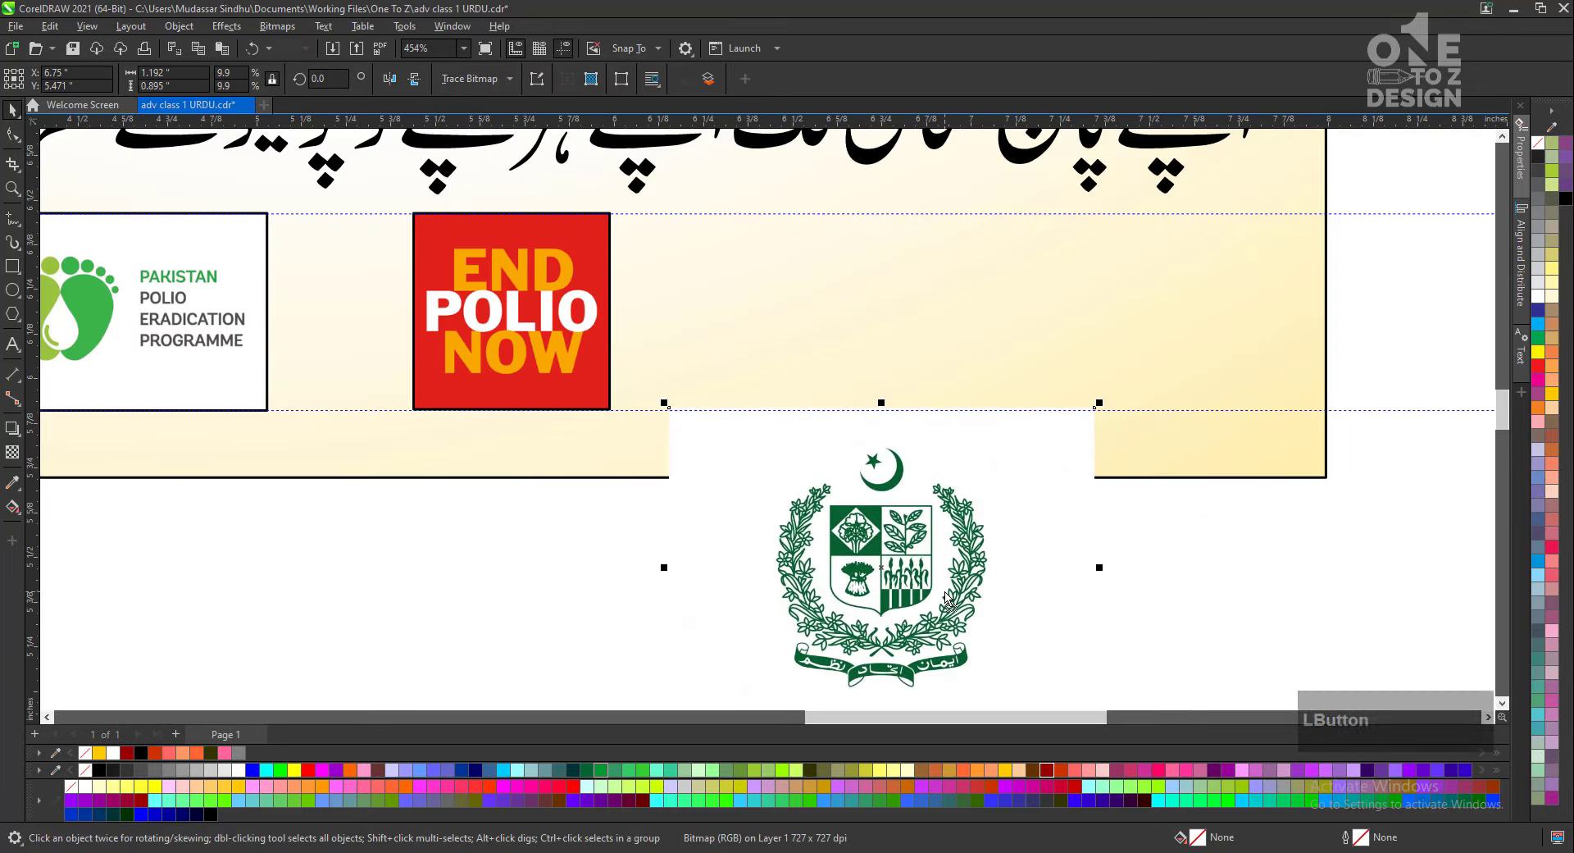
Place a square frame between the guidelines beside the End Polio Now logo and PowerClip the green state emblem inside it.
key("F6")
left_click_drag(779, 215, 952, 353)
left_click(995, 604)
right_click(994, 607)
left_click(976, 345)
left_click(959, 361, "ctrl")
Shrink and centre the state emblem within its square frame so the whole emblem fits, and finish editing the PowerClip contents.
left_click_drag(876, 618, 938, 387)
left_click_drag(1161, 171, 1125, 198)
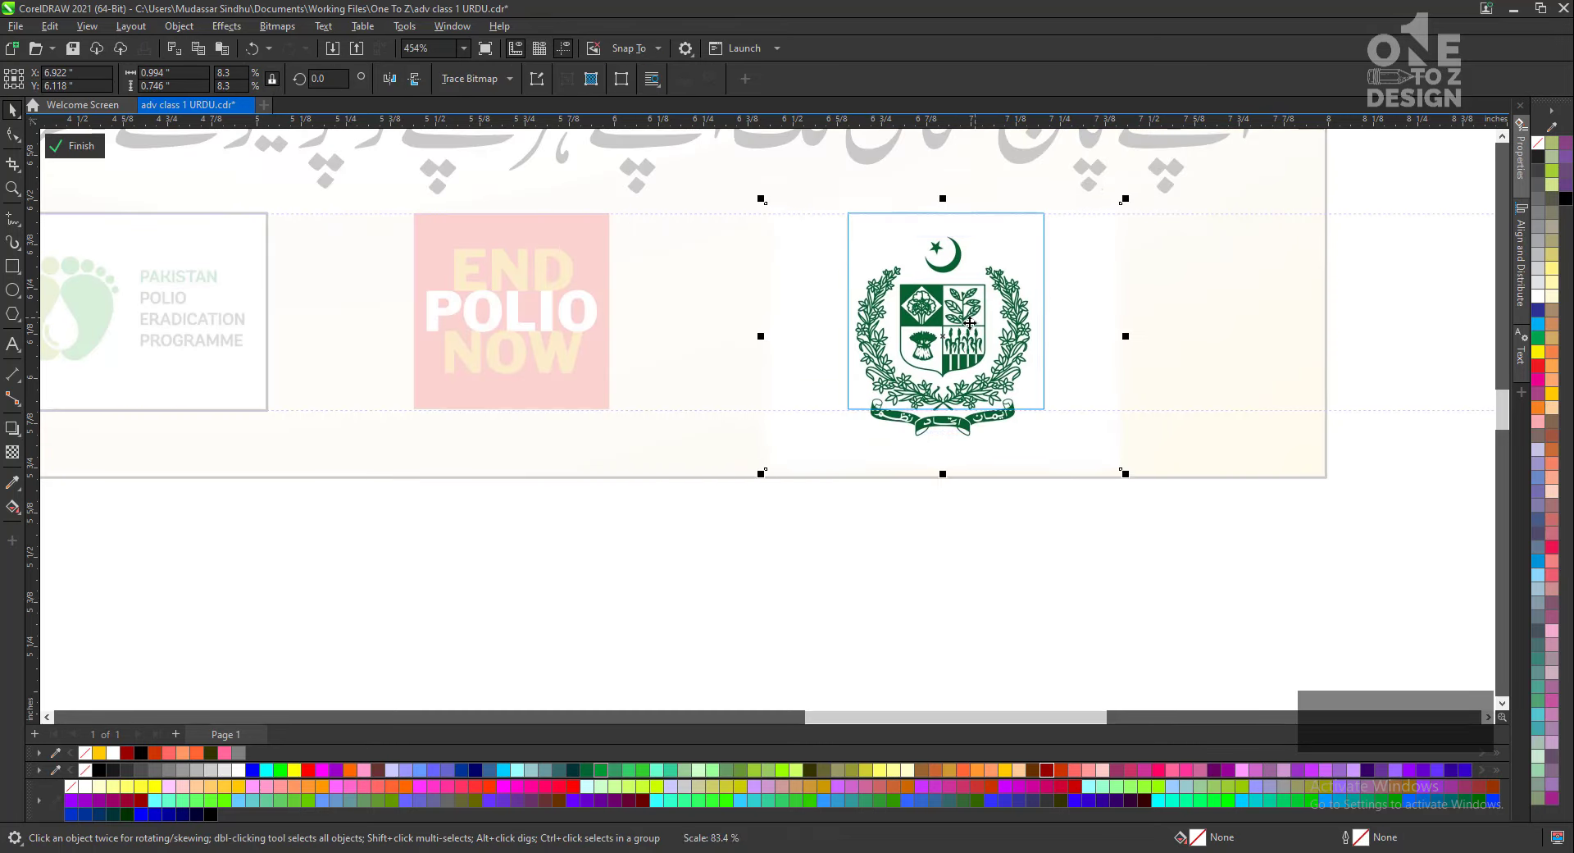
left_click_drag(966, 342, 969, 318)
left_click_drag(1131, 175, 1119, 185)
left_click_drag(1118, 441, 1109, 433)
left_click(90, 151)
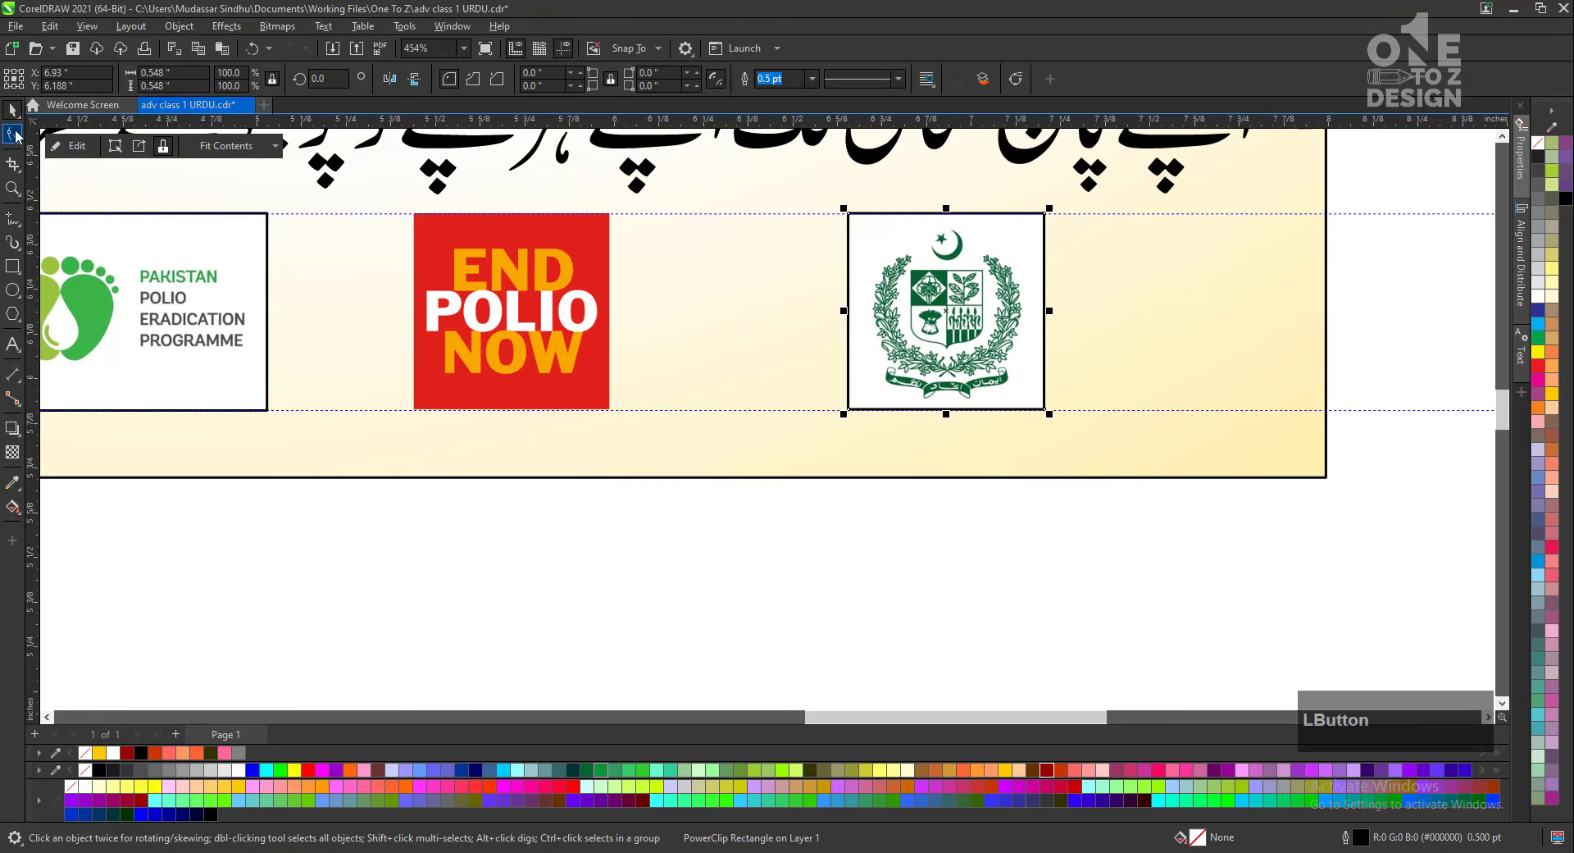
Round the state emblem frame's corners to about 0.065 in and remove its outline.
left_click(14, 133)
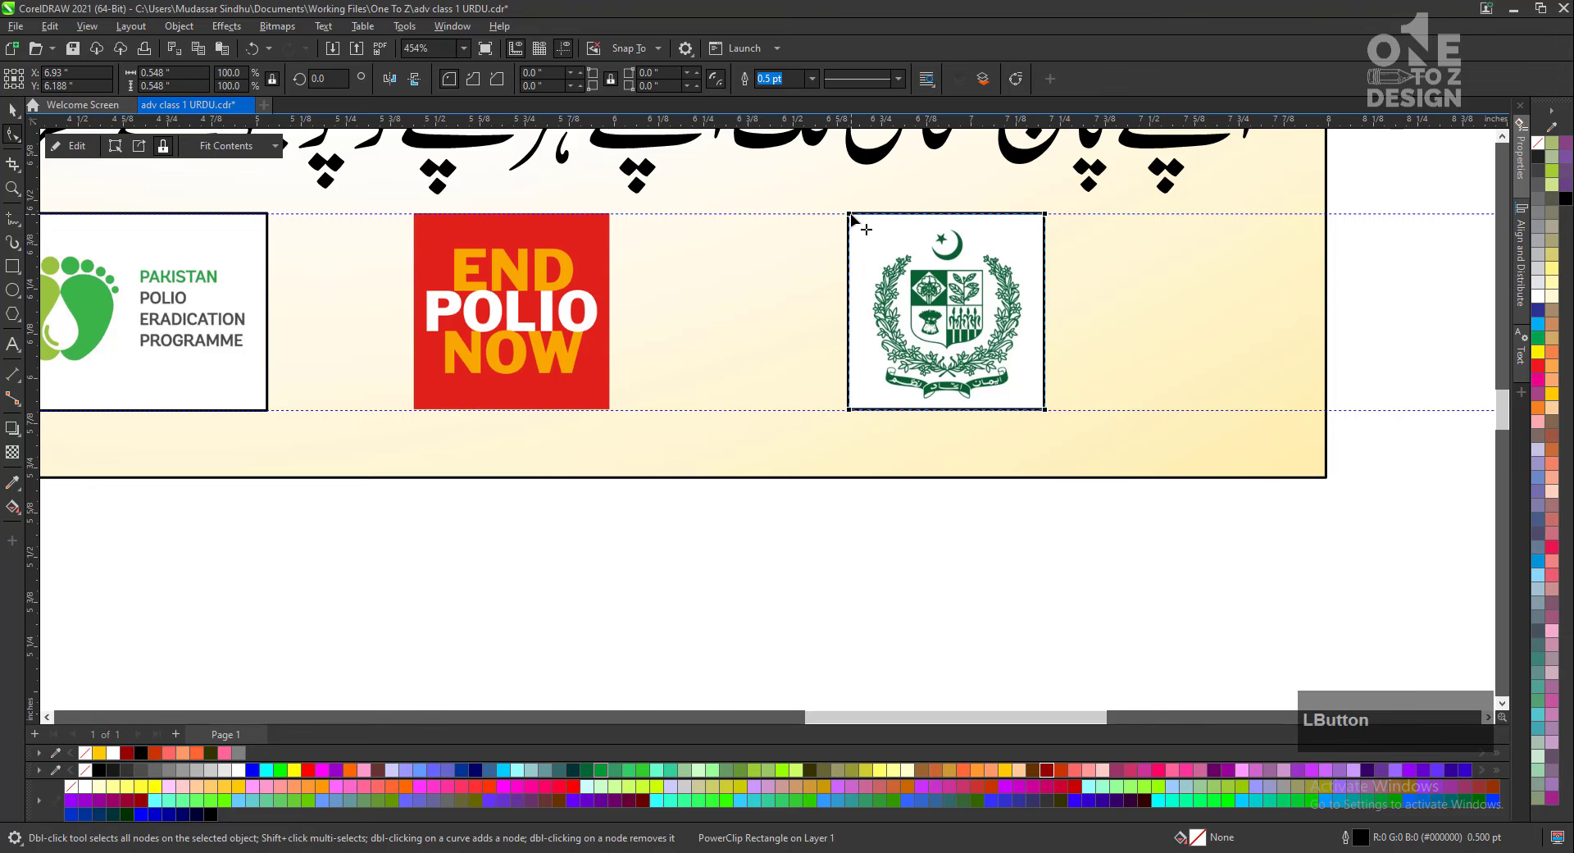
key("space")
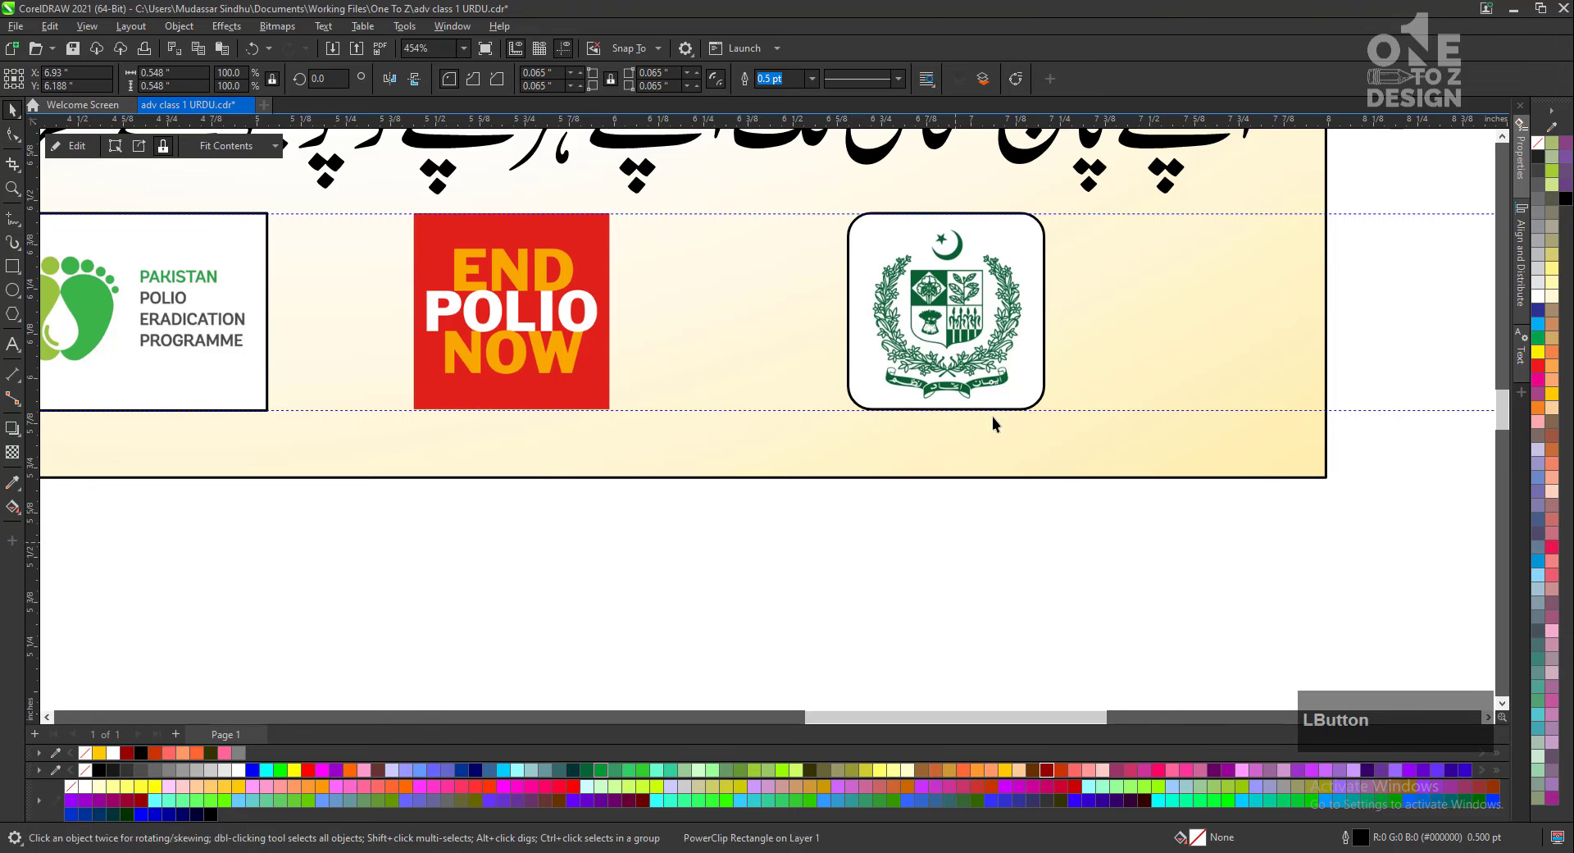
right_click(1540, 144)
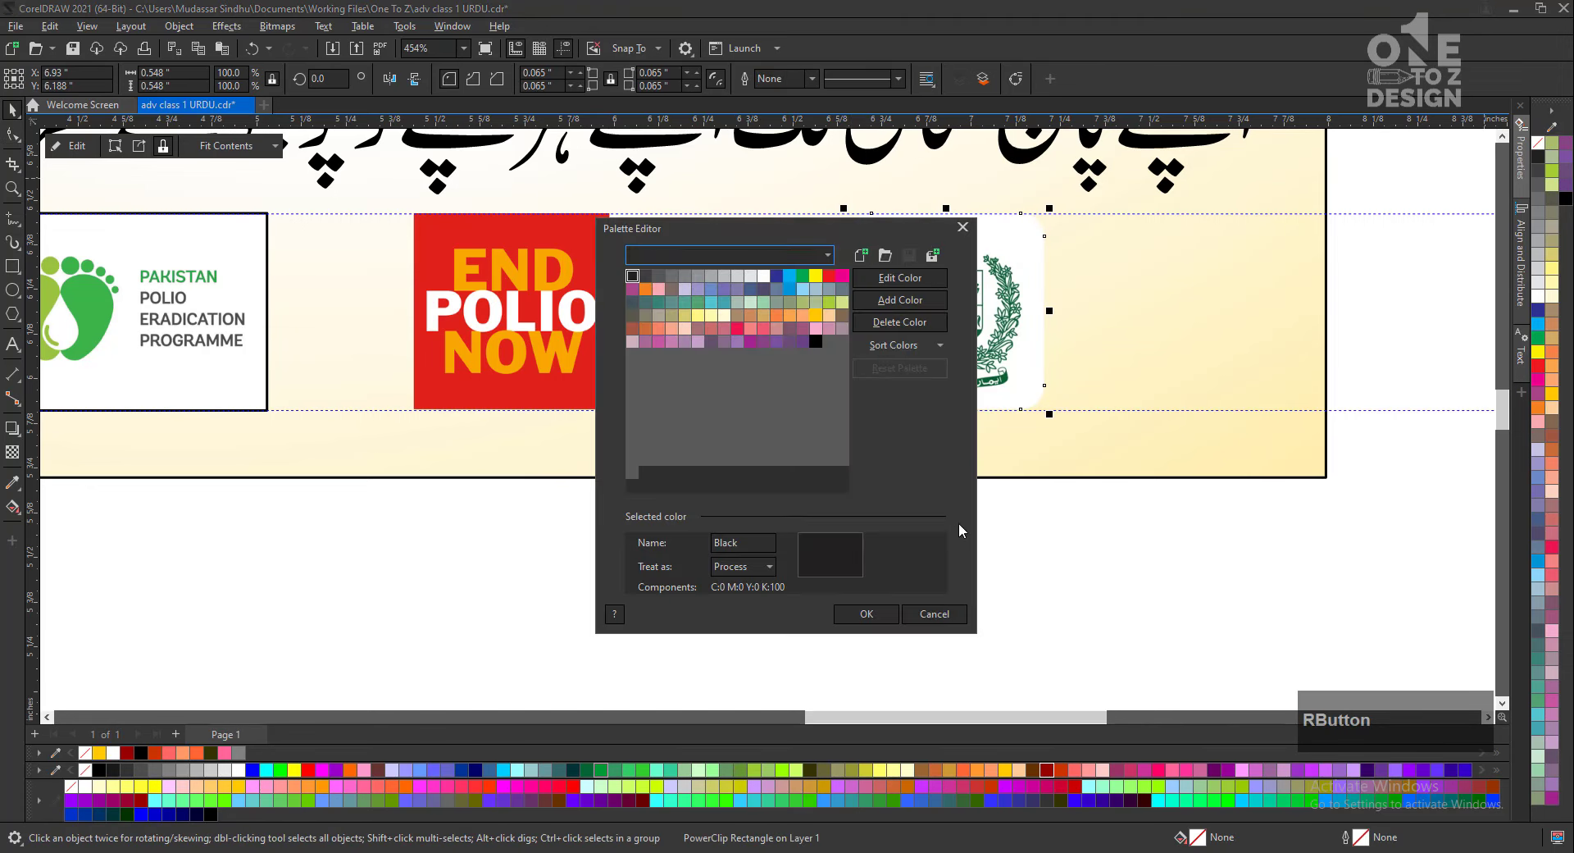
left_click(937, 613)
PowerClip the End Polio Now logo into a matching square frame with rounded corners and no outline.
key("F6")
mouse_move(415, 214)
left_mouse_down()
mouse_move(602, 381)
mouse_move(610, 409)
left_mouse_up()
key("F10")
left_click_drag(414, 214, 425, 213)
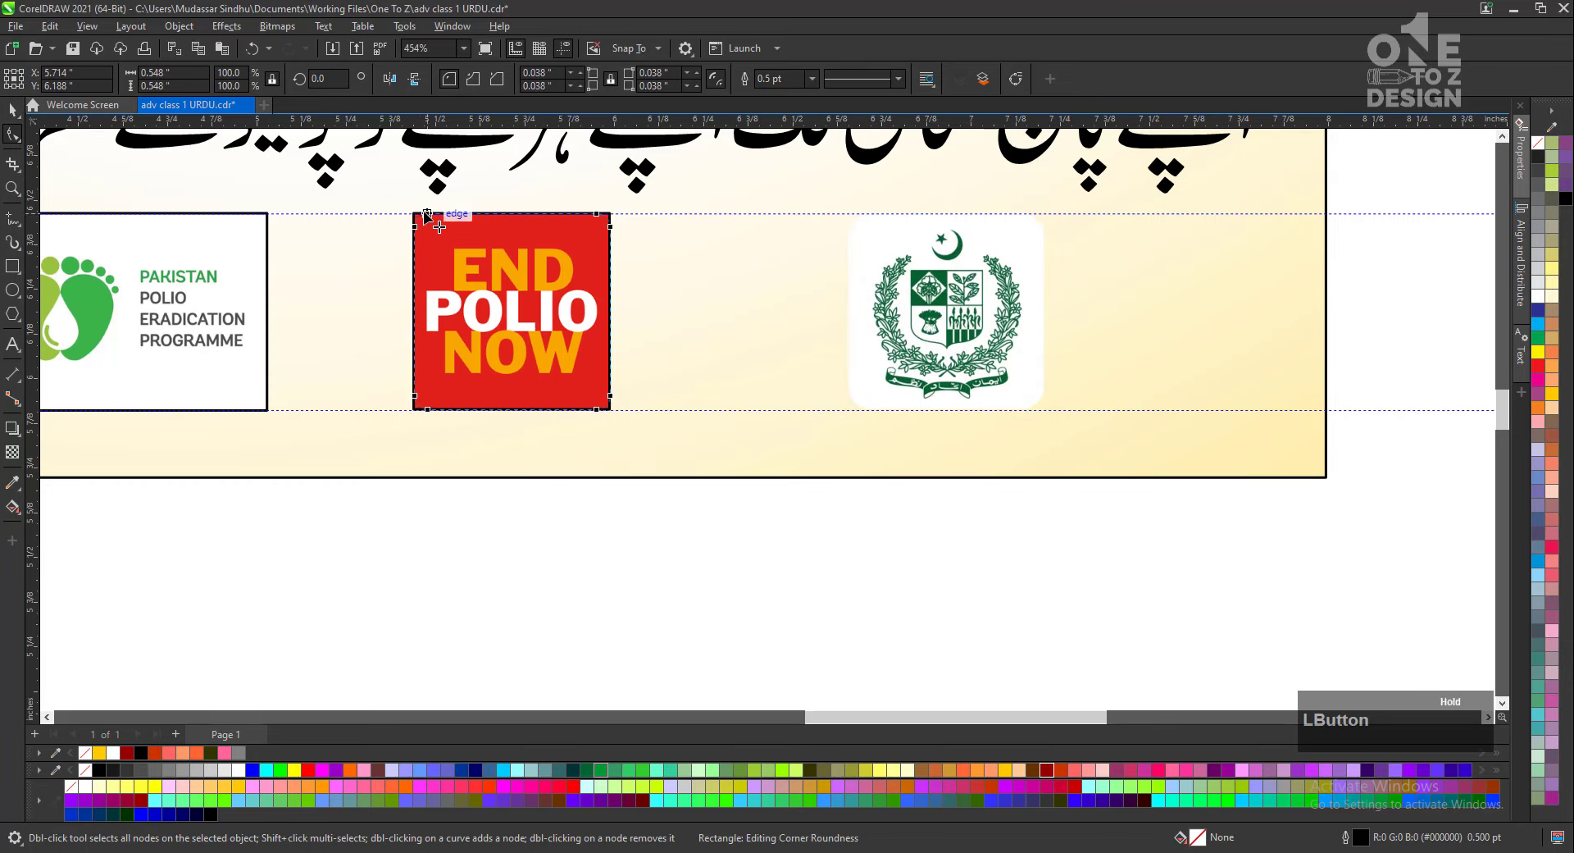
key("space")
right_click(416, 218)
left_click(467, 243)
right_click(1539, 144)
Round the corners of the Pakistan Polio Eradication Programme frame, PowerClip the logo inside it and remove the outline.
scroll(902, 312, "left", 3)
left_click(312, 215)
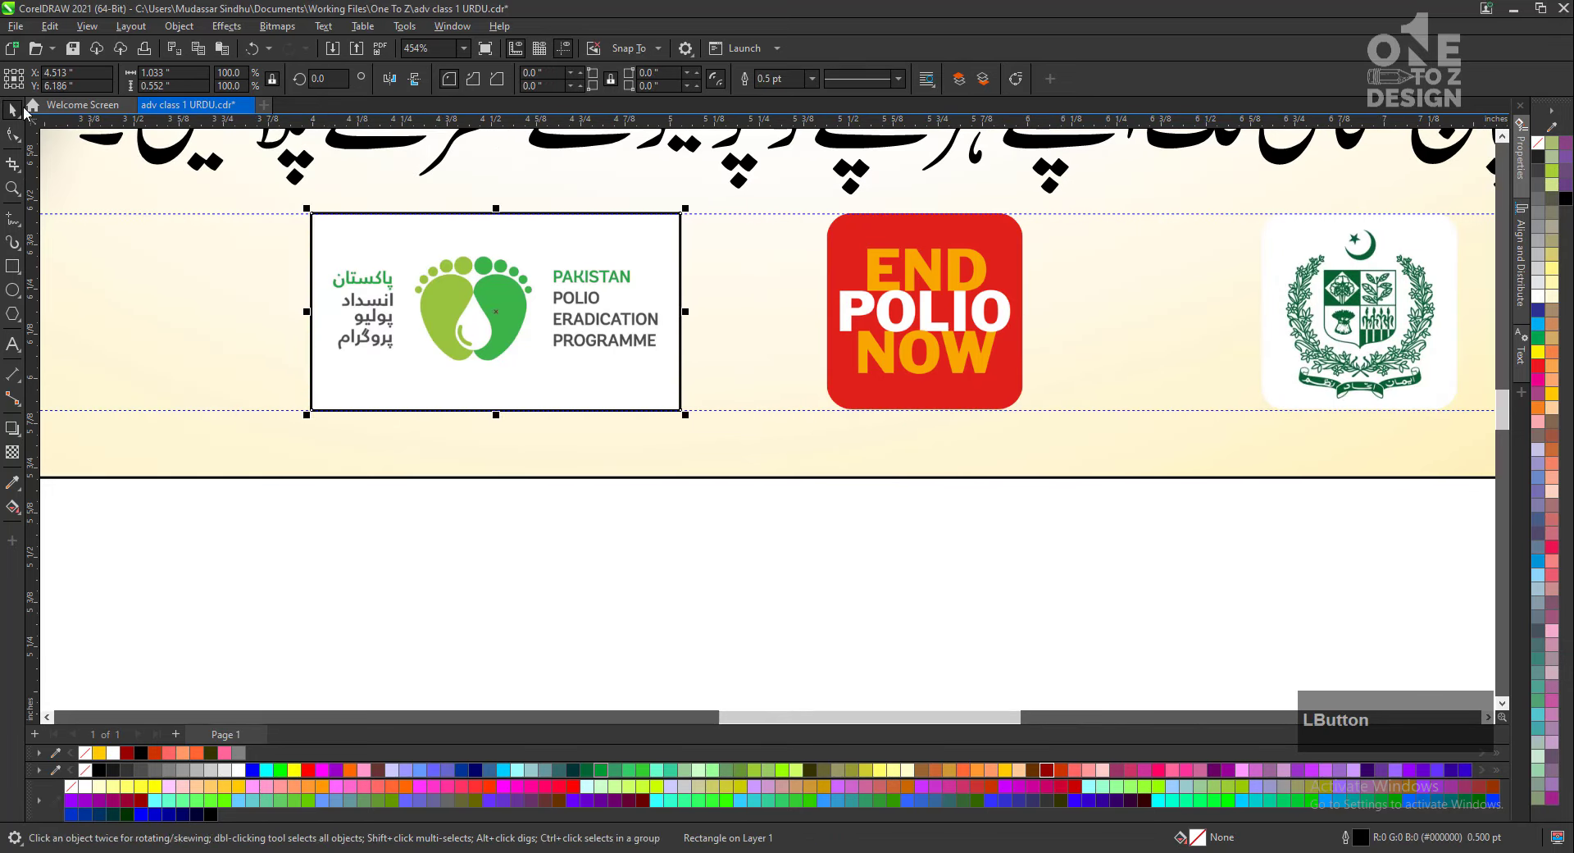
key("F10")
left_click_drag(312, 214, 331, 212)
key("space")
left_click(319, 216)
right_click(1539, 144)
Distribute the three framed logos with equal horizontal spacing along their row.
left_click(924, 312, "shift")
left_click(1359, 311, "shift")
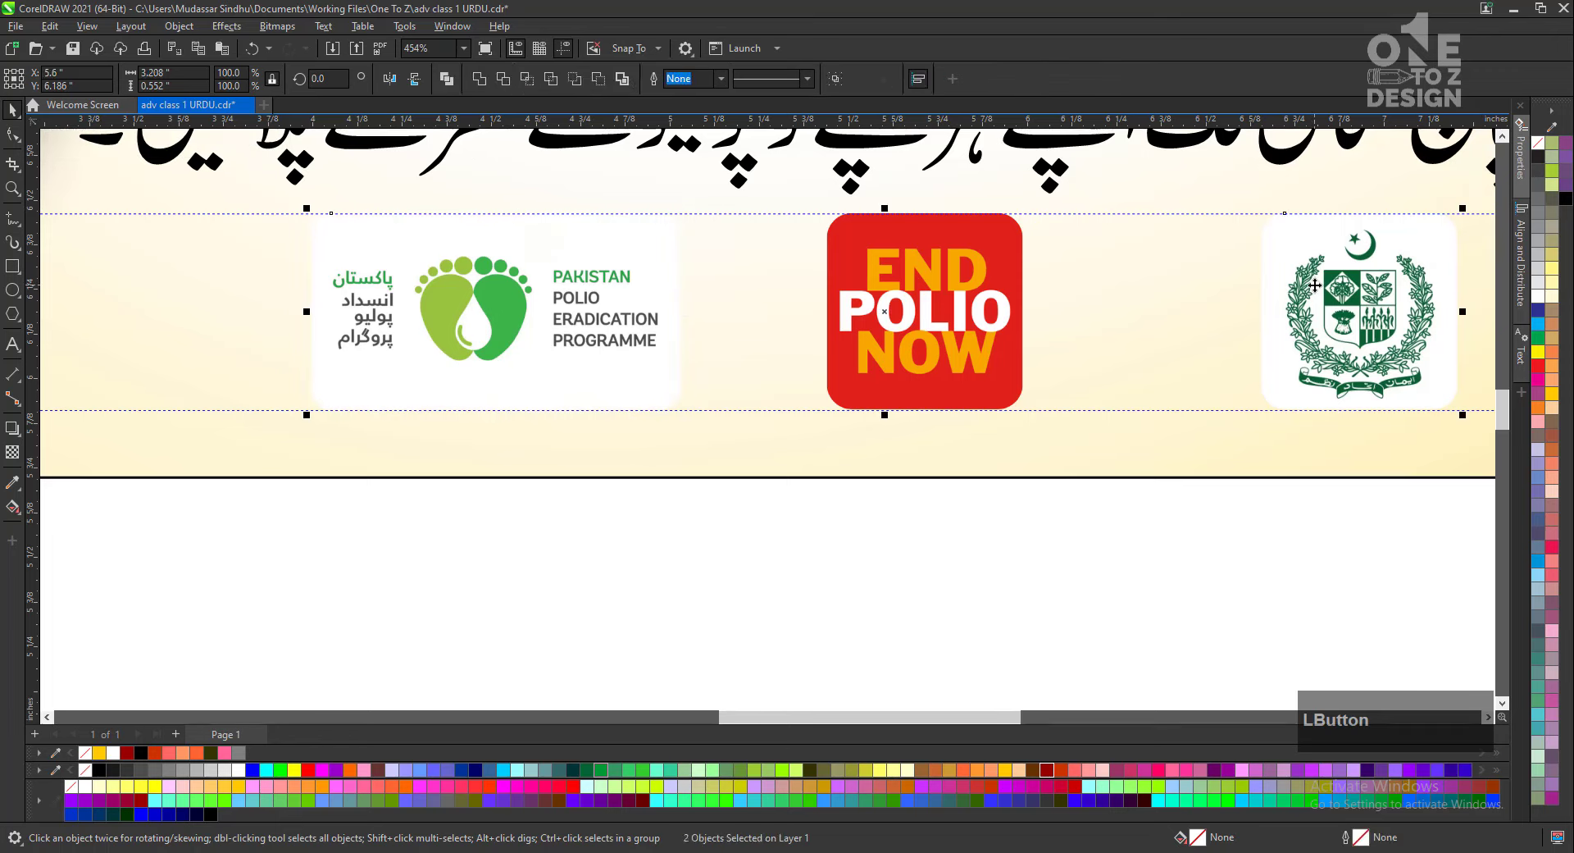
key("shift+p")
left_click(851, 168, "shift")
Delete the two reference polio poster images lying on either side of the page.
scroll(1000, 551, "down", 1)
scroll(1357, 545, "down", 3)
left_click(942, 513)
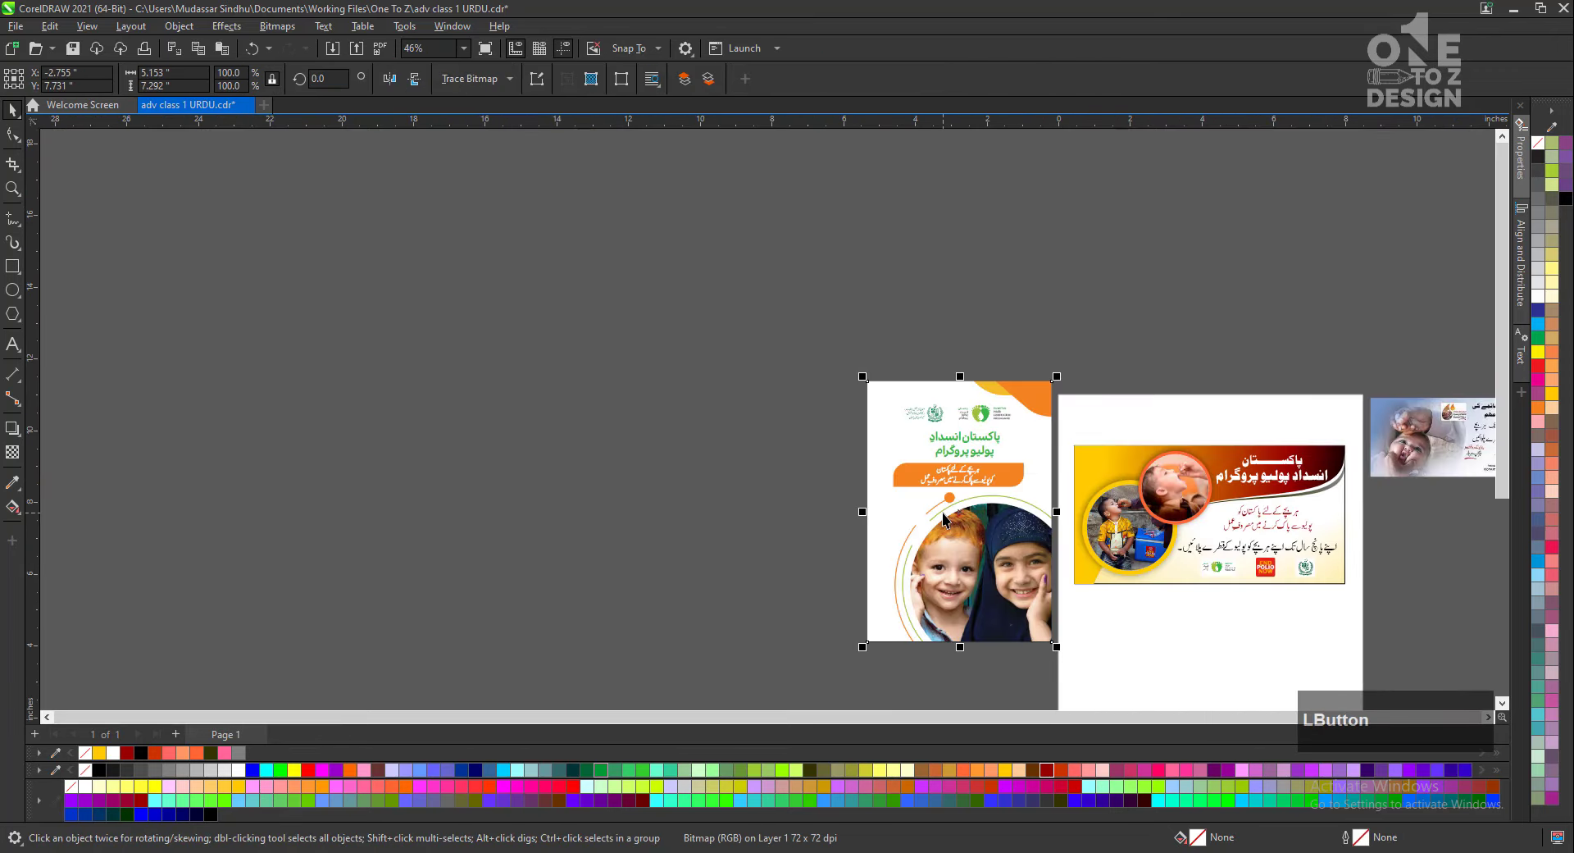
key("Delete")
left_click(1439, 454)
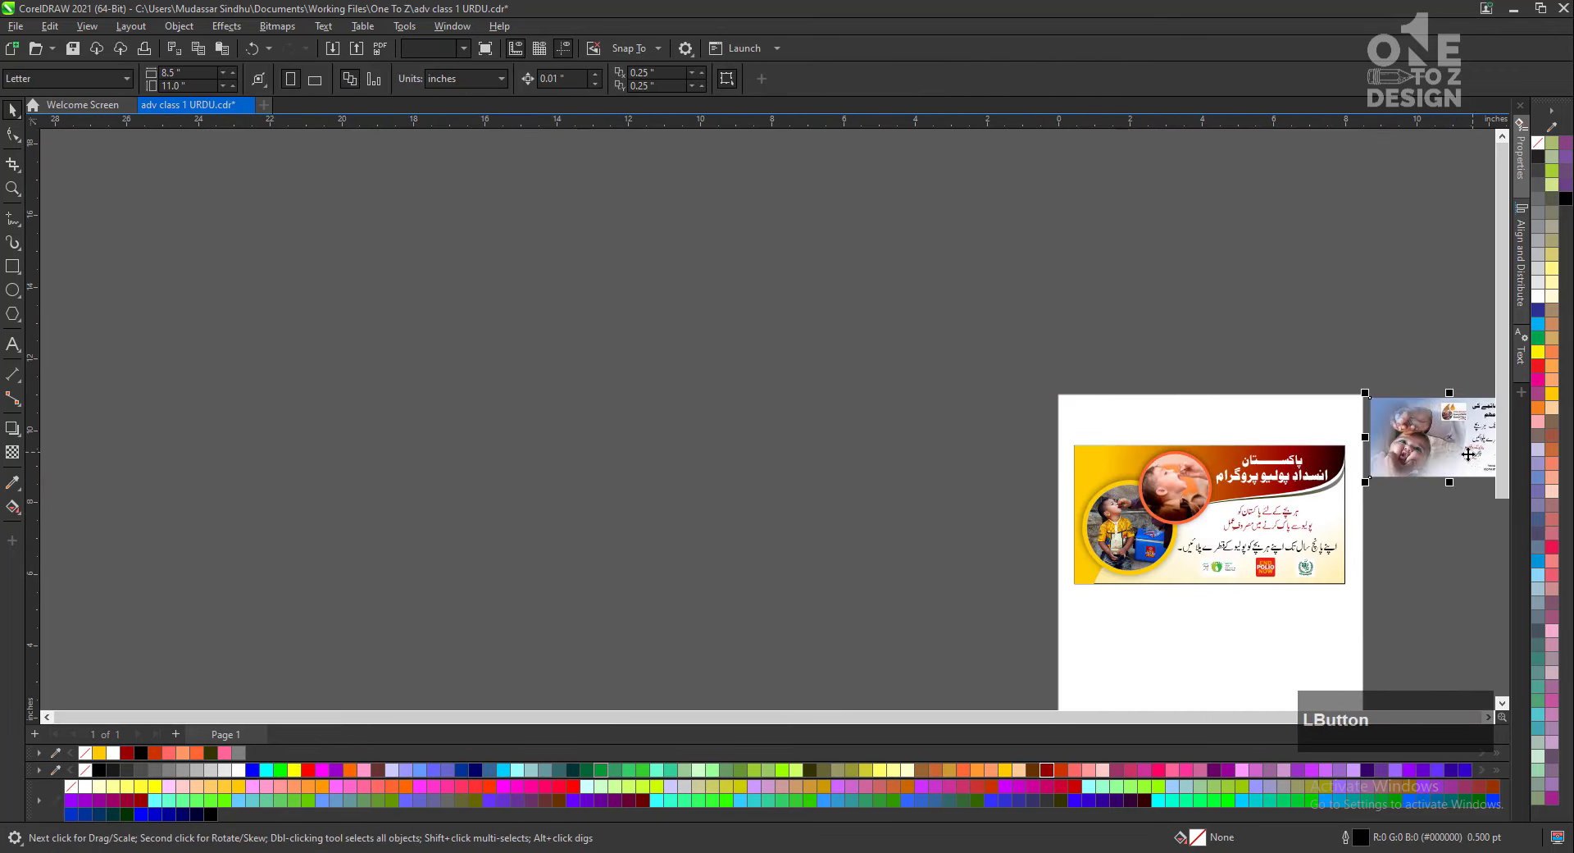
key("Delete")
Fit the banner in the view and show it in full-screen preview.
key("F4")
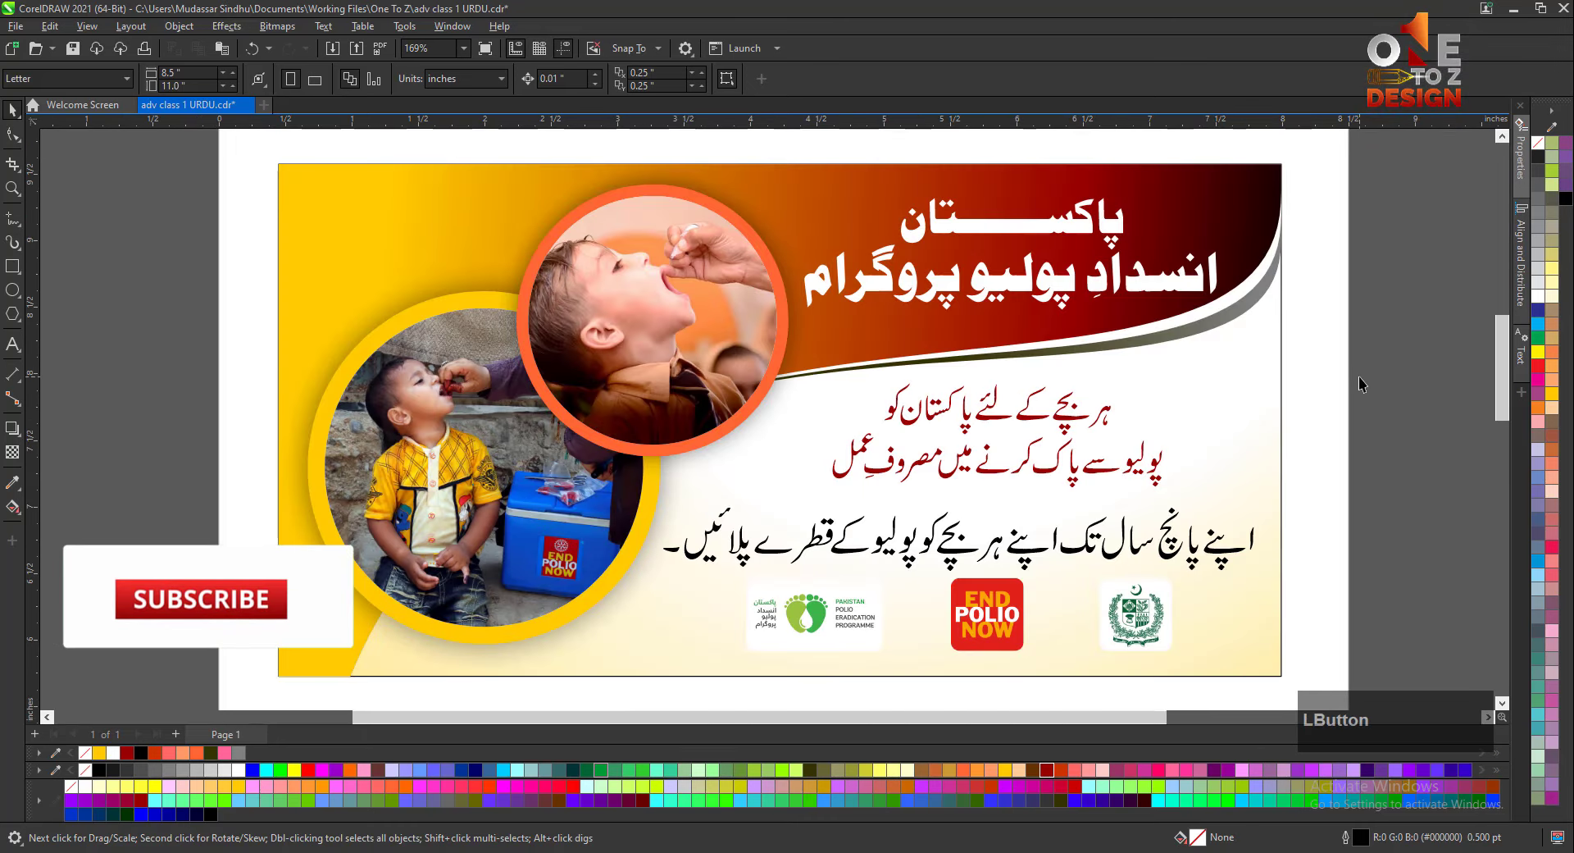
key("F9")
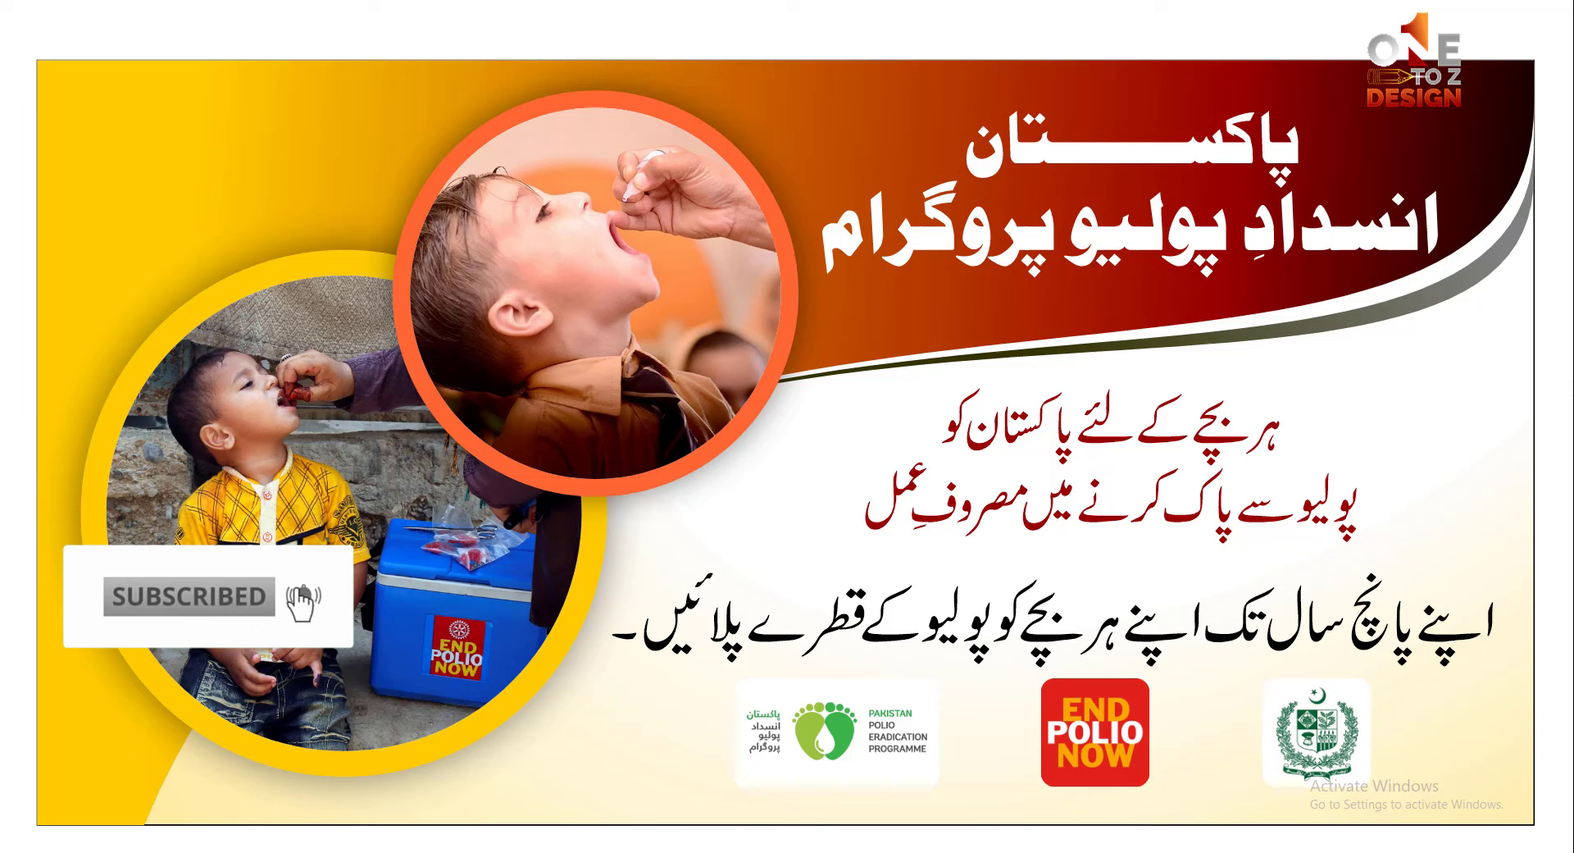